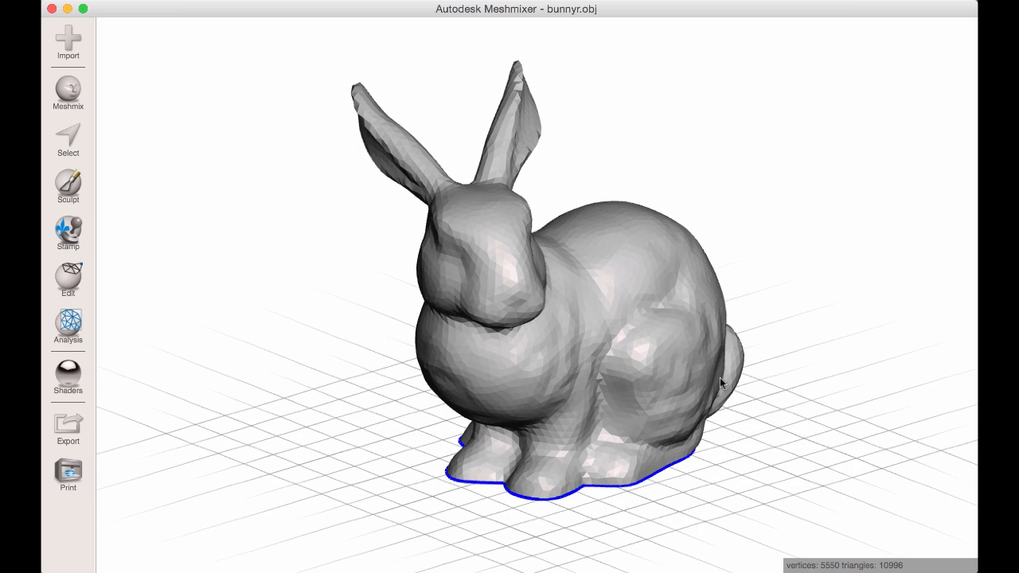
Run the Inspector on the bunny mesh, auto-repair all defects, and finish the inspection.
{"action": "left_click", "coordinate": [69, 323]}
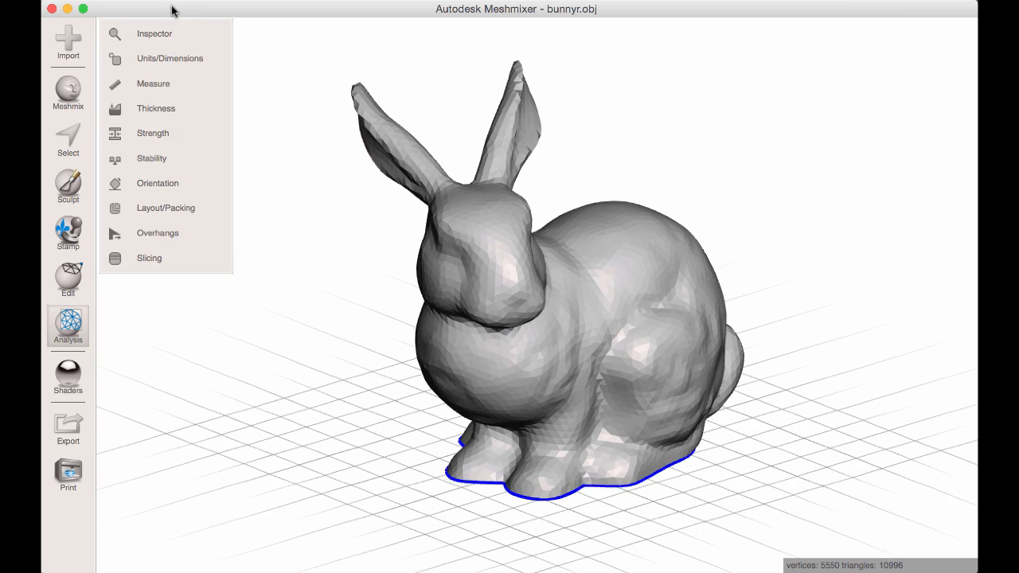
{"action": "left_click", "coordinate": [171, 31]}
{"action": "left_click", "coordinate": [193, 133]}
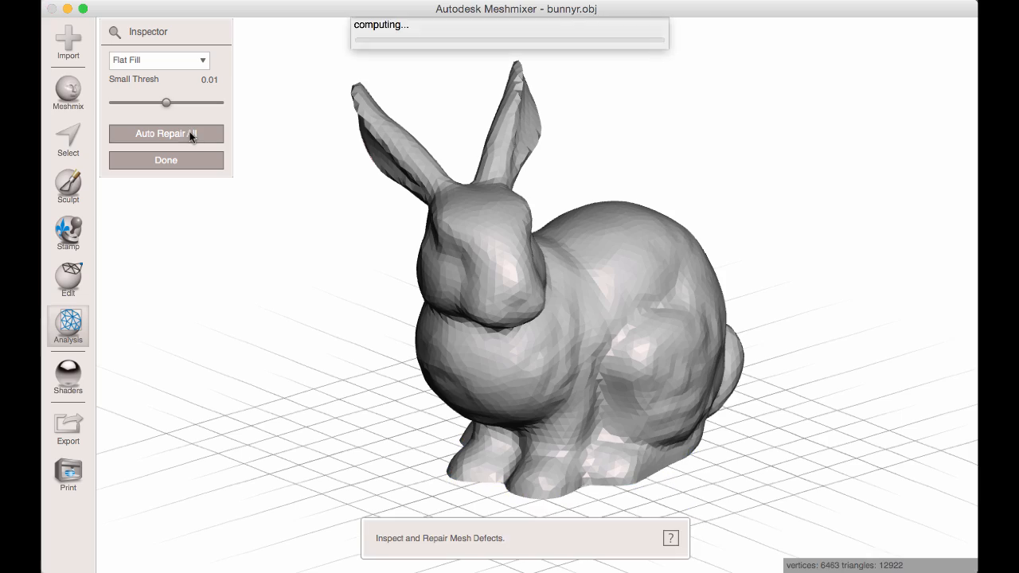
{"action": "left_click", "coordinate": [181, 160]}
Scale the bunny to a Y dimension of 100 mm with Units/Dimensions.
{"action": "right_click_drag", "start_coordinate": [598, 339], "coordinate": [522, 371]}
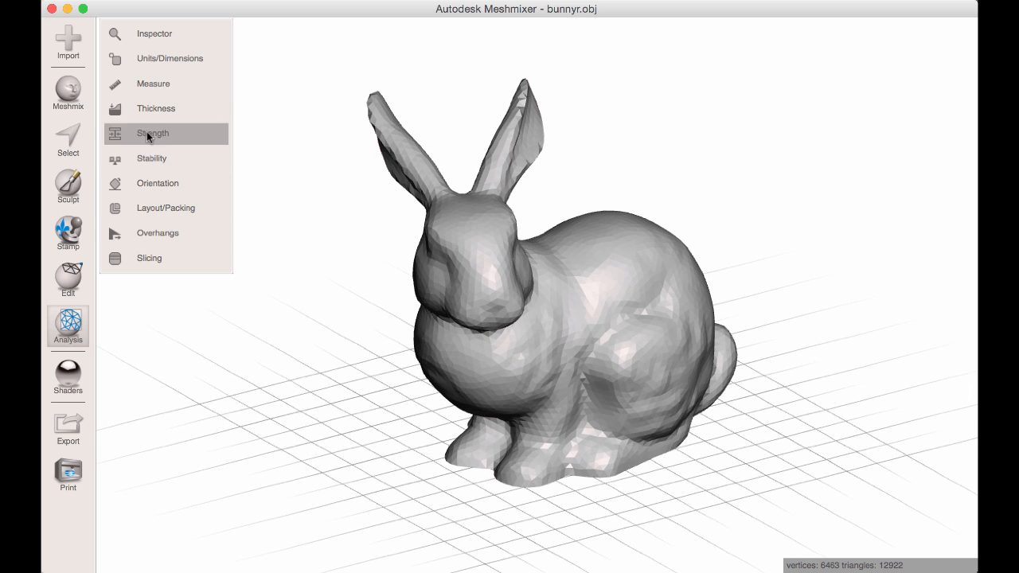
{"action": "left_click", "coordinate": [165, 56]}
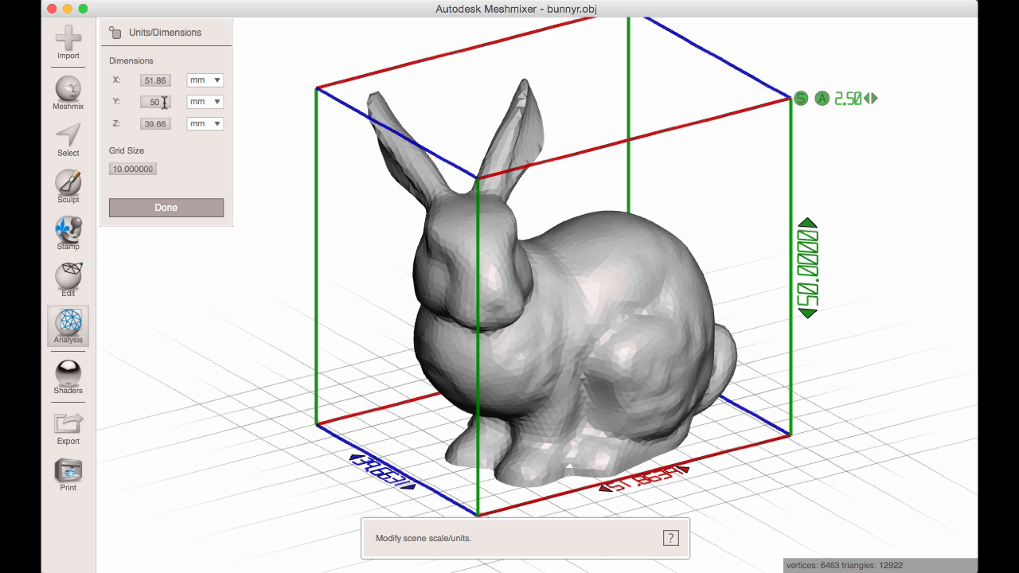
{"action": "left_click_drag", "start_coordinate": [163, 101], "coordinate": [140, 101]}
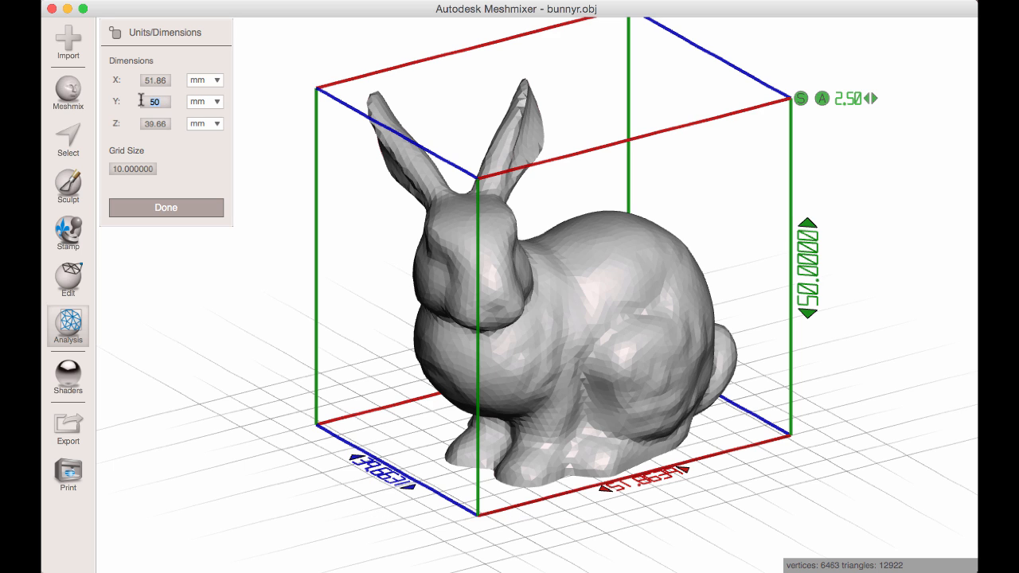
{"action": "key", "text": "Return"}
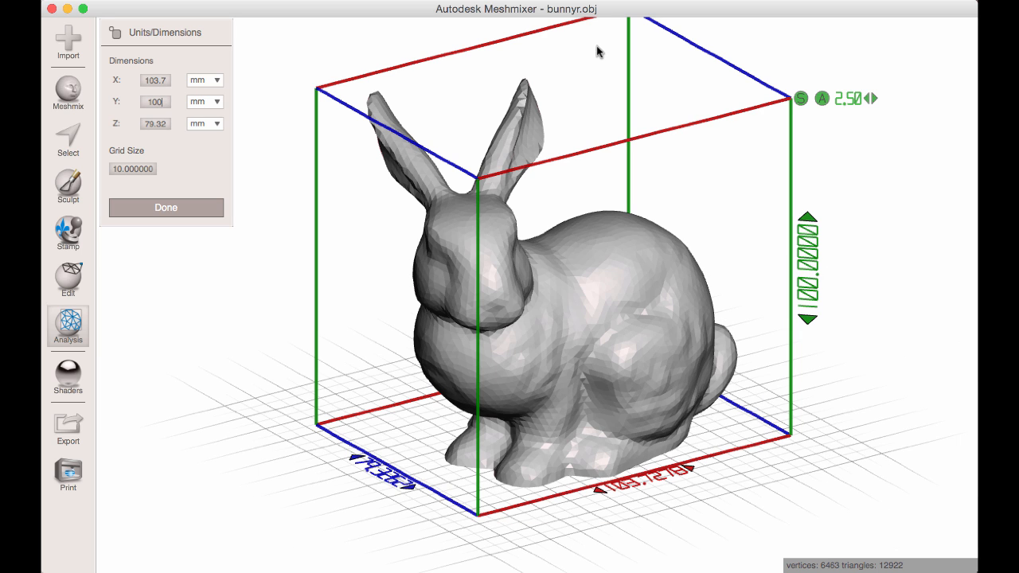
{"action": "left_click", "coordinate": [205, 208]}
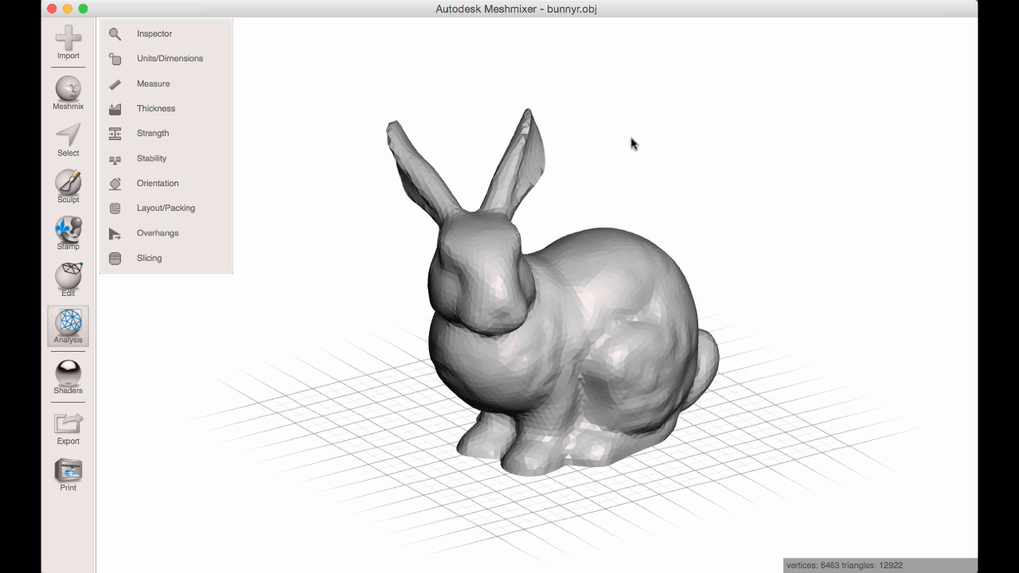
Start Make Solid on the bunny and set the solid type to Accurate.
{"action": "right_click_drag", "start_coordinate": [648, 156], "coordinate": [614, 134]}
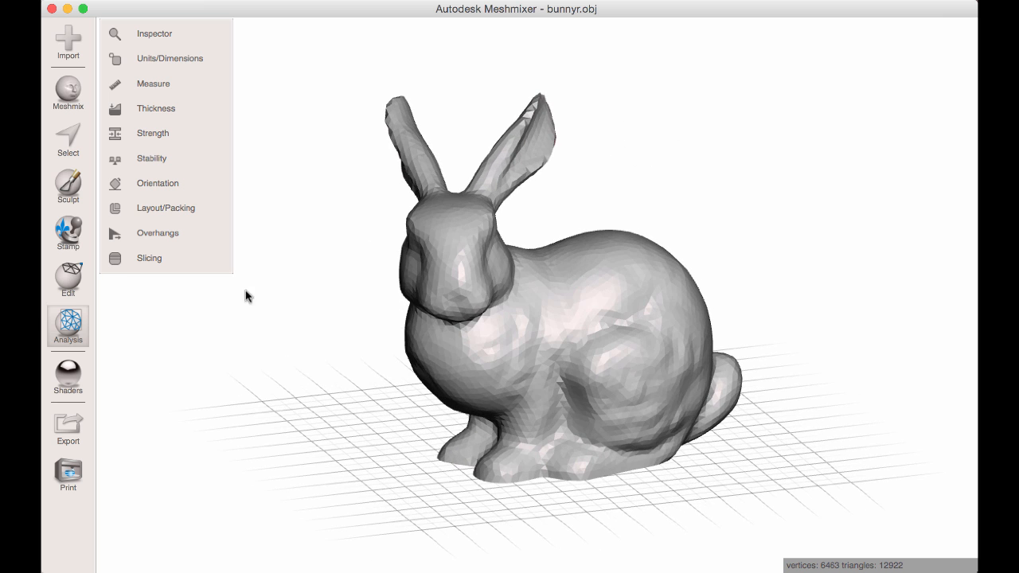
{"action": "right_click_drag", "start_coordinate": [449, 395], "coordinate": [422, 393]}
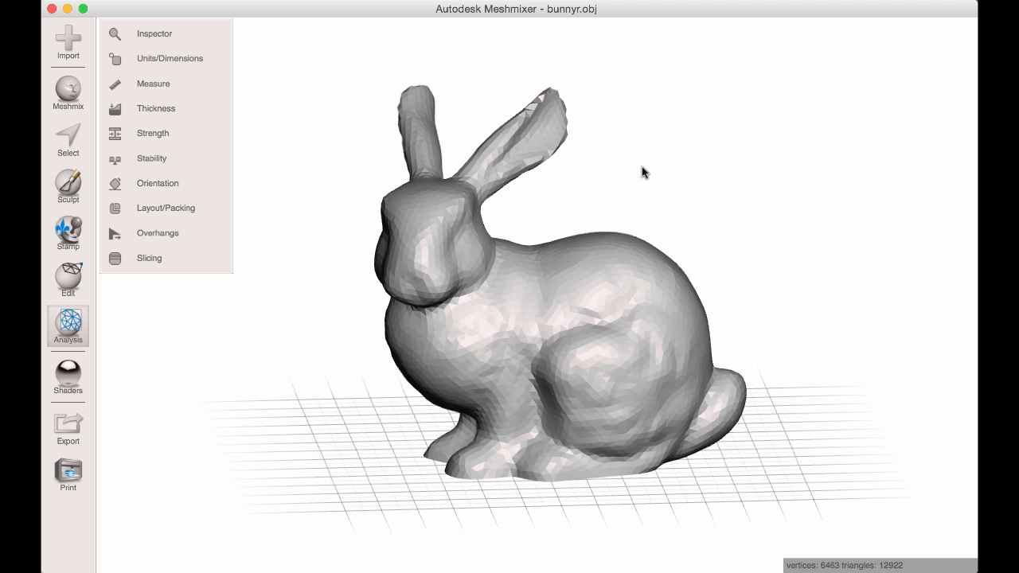
{"action": "right_click_drag", "start_coordinate": [278, 324], "coordinate": [254, 327]}
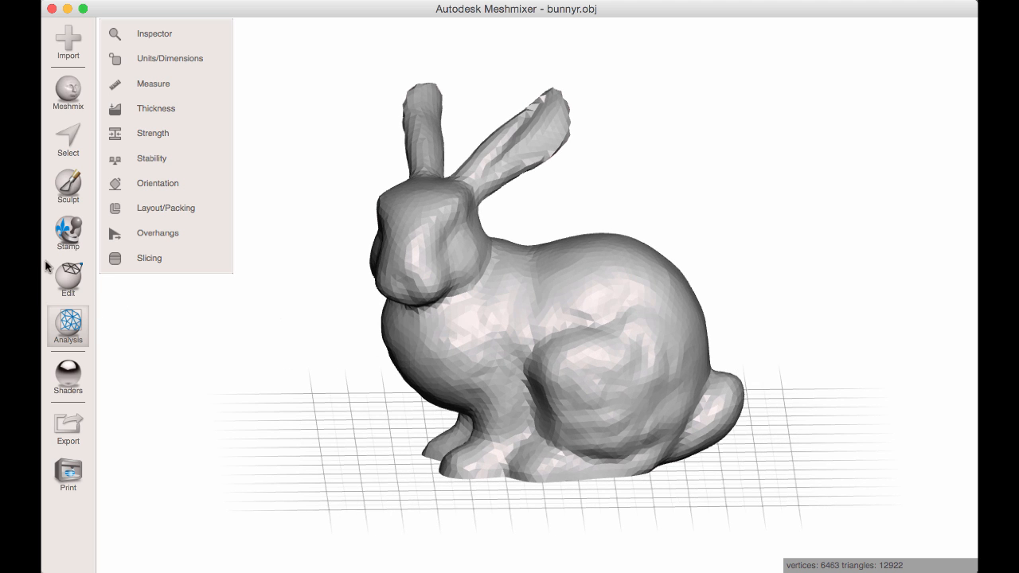
{"action": "left_click", "coordinate": [67, 277]}
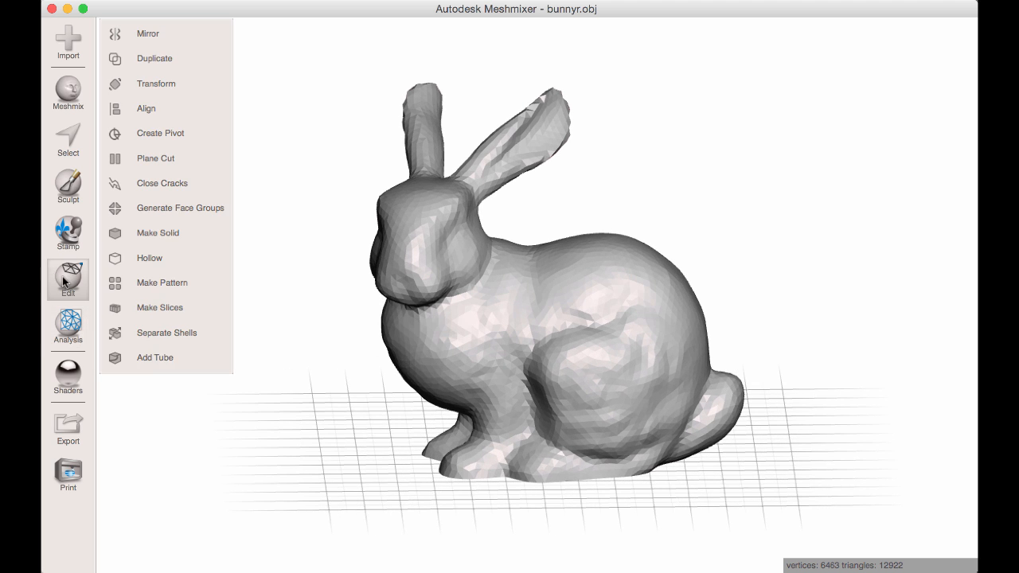
{"action": "left_click", "coordinate": [173, 230]}
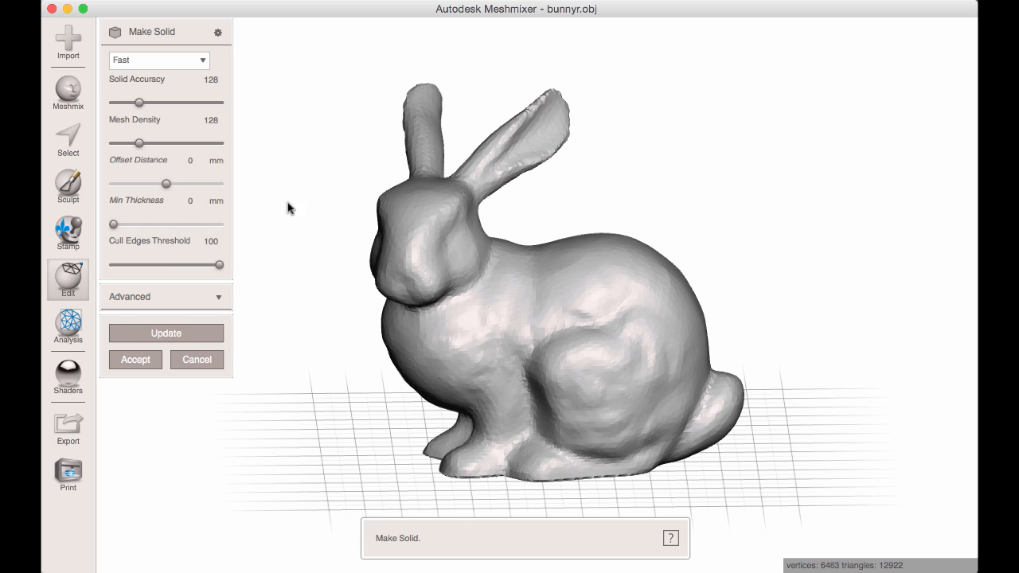
{"action": "left_click", "coordinate": [201, 63]}
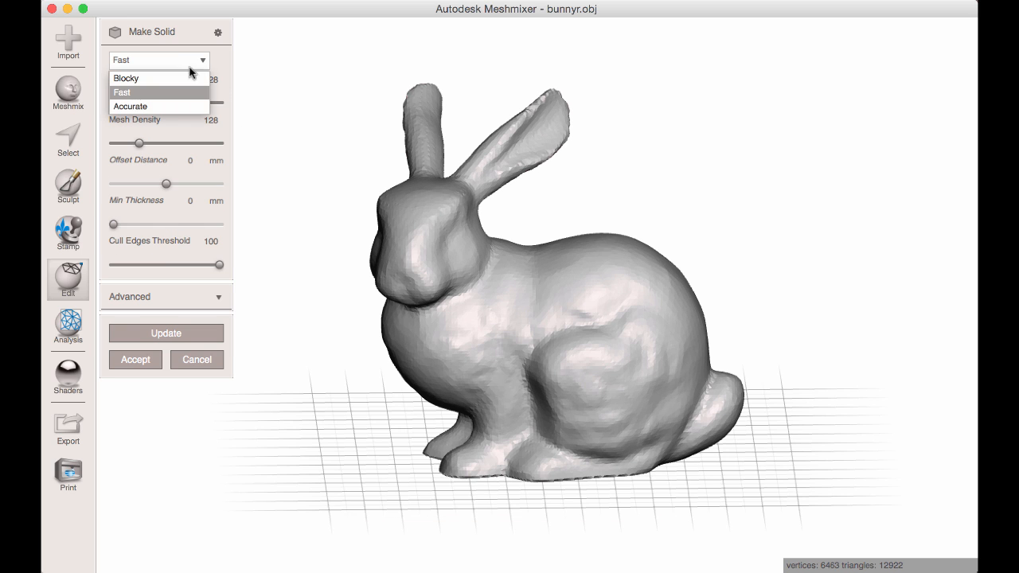
{"action": "left_click", "coordinate": [152, 106]}
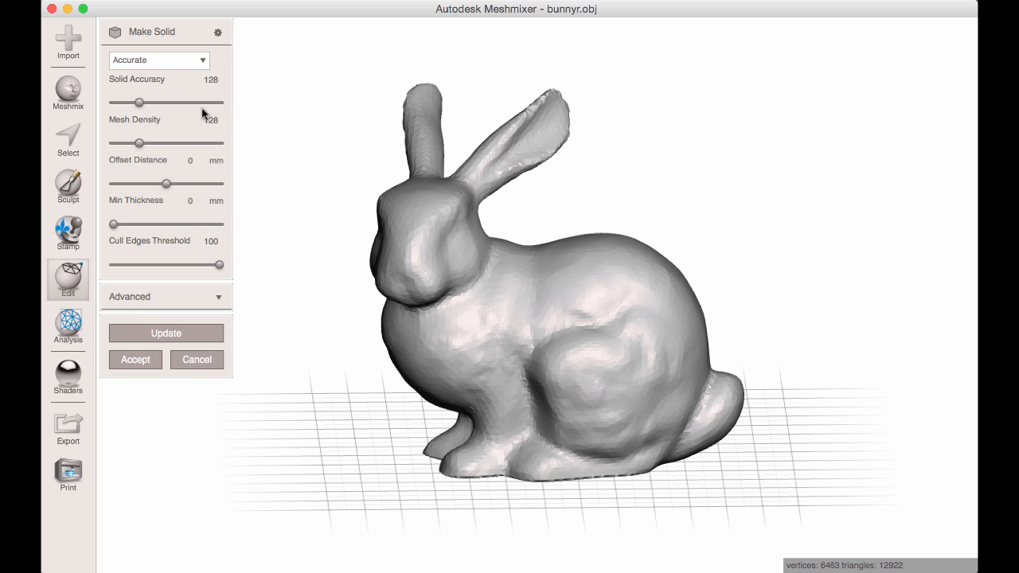
Set the Make Solid offset distance to 2 mm and update the preview of the thickened bunny.
{"action": "left_click", "coordinate": [185, 159]}
{"action": "key", "text": "Return"}
{"action": "right_click_drag", "start_coordinate": [340, 207], "coordinate": [279, 219]}
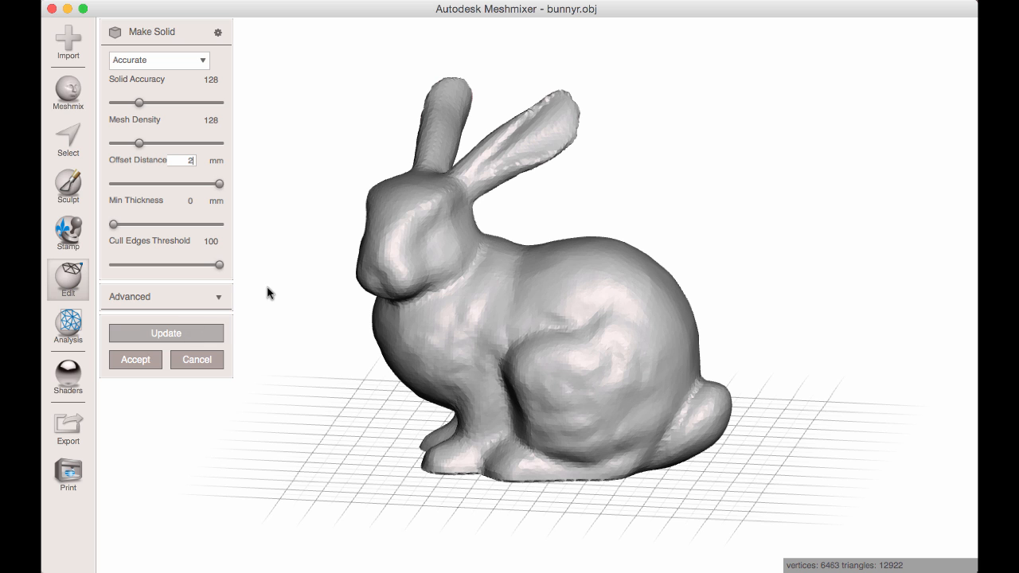
{"action": "right_click_drag", "start_coordinate": [322, 301], "coordinate": [395, 305]}
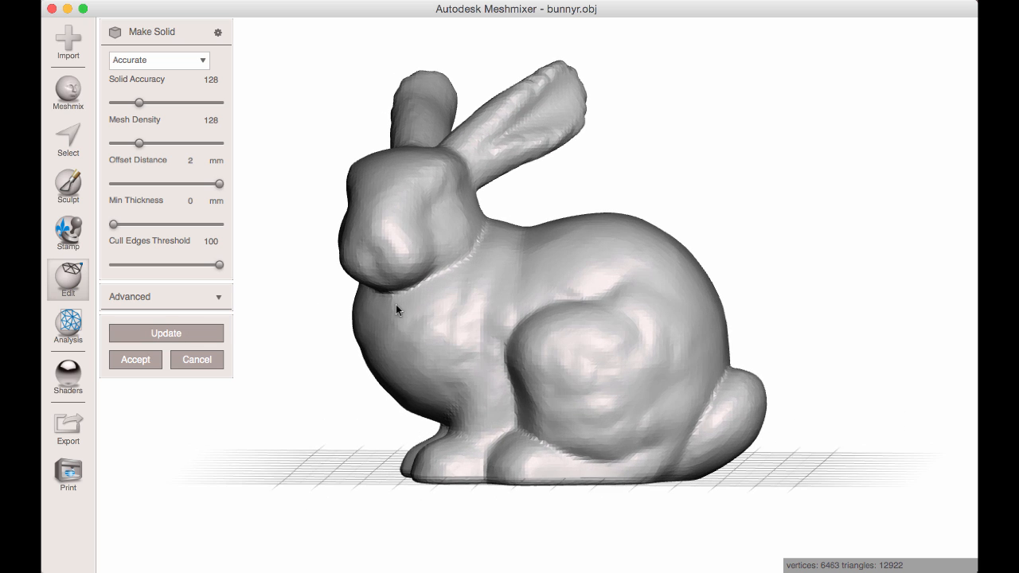
Set the Make Solid offset distance to 3 mm, update the result, and accept it.
{"action": "type", "text": "3"}
{"action": "right_click_drag", "start_coordinate": [298, 237], "coordinate": [334, 242]}
{"action": "left_click", "coordinate": [183, 338]}
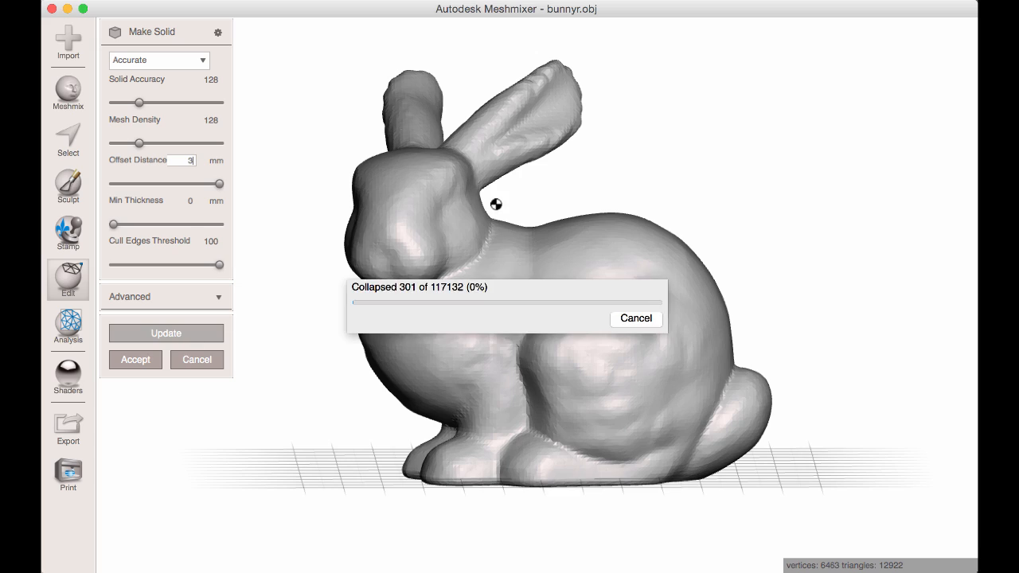
{"action": "right_click_drag", "start_coordinate": [462, 211], "coordinate": [459, 249]}
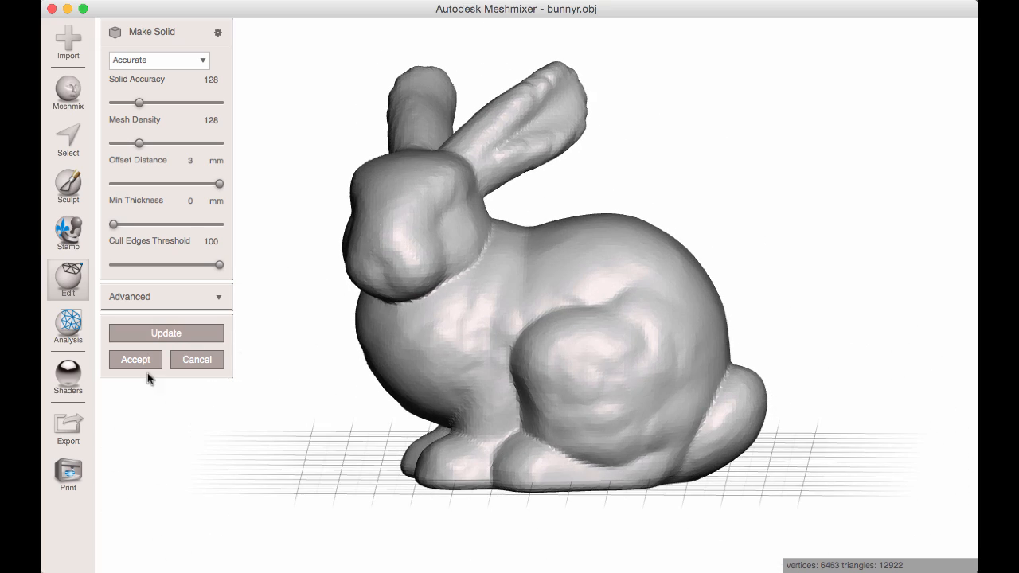
{"action": "left_click", "coordinate": [137, 359]}
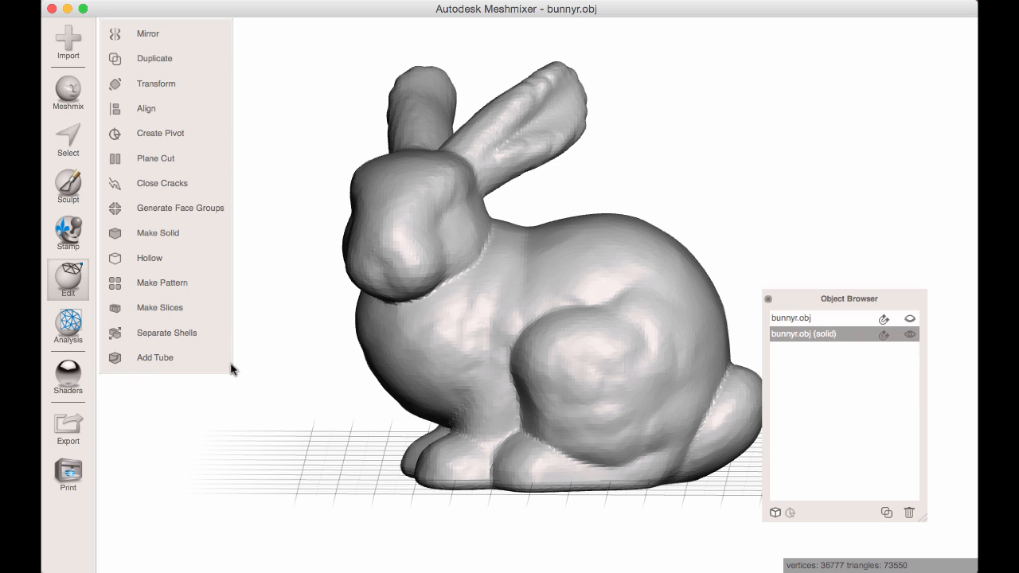
Hide the offset object bunnyr.obj (solid) and make the original bunnyr.obj active and visible.
{"action": "left_click_drag", "start_coordinate": [797, 303], "coordinate": [822, 285]}
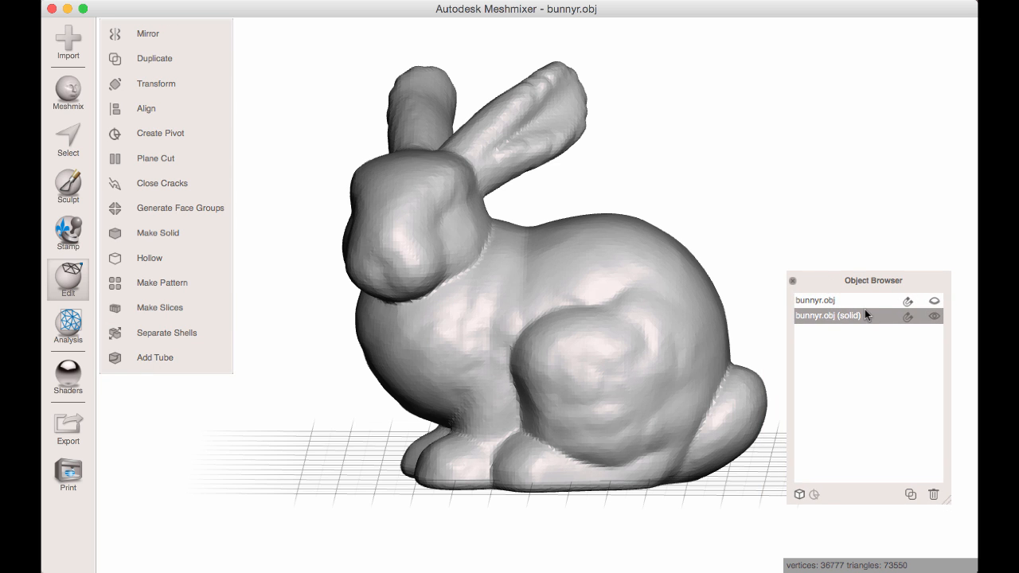
{"action": "left_click", "coordinate": [821, 300]}
{"action": "left_click", "coordinate": [823, 312]}
{"action": "right_click_drag", "start_coordinate": [781, 223], "coordinate": [759, 224]}
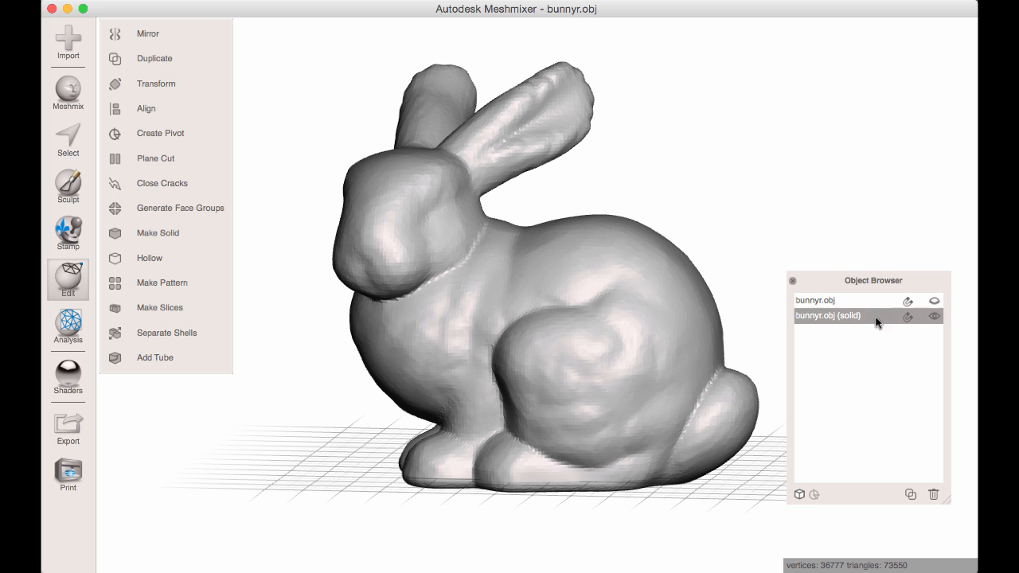
{"action": "left_click", "coordinate": [934, 317]}
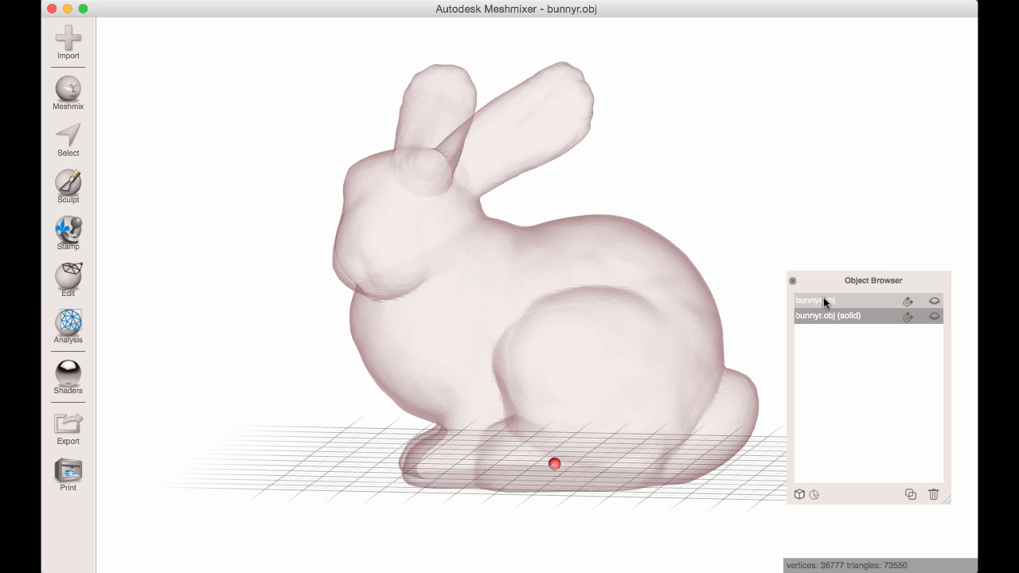
{"action": "left_click", "coordinate": [910, 302]}
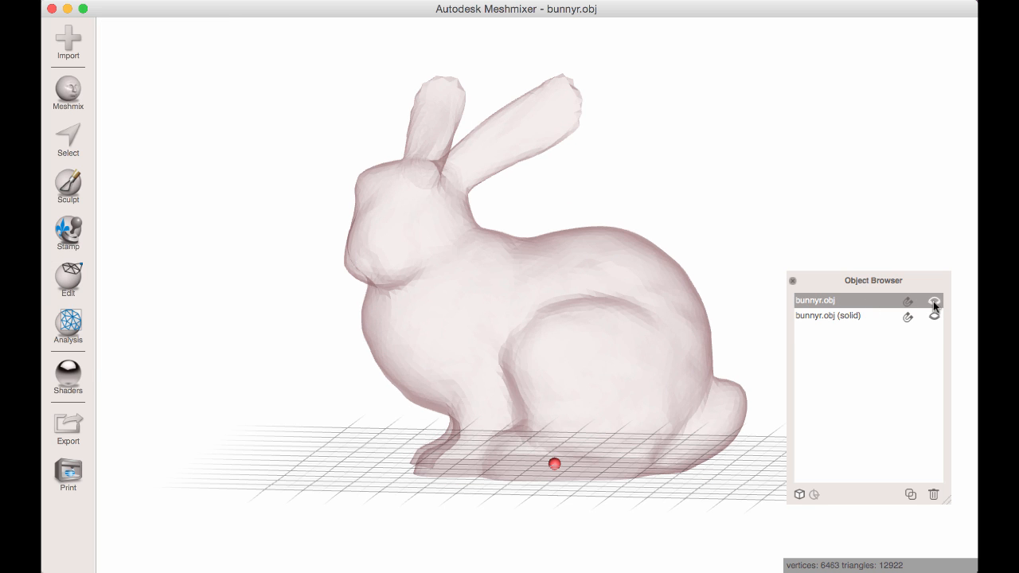
{"action": "left_click", "coordinate": [934, 304]}
{"action": "right_click_drag", "start_coordinate": [595, 299], "coordinate": [623, 306]}
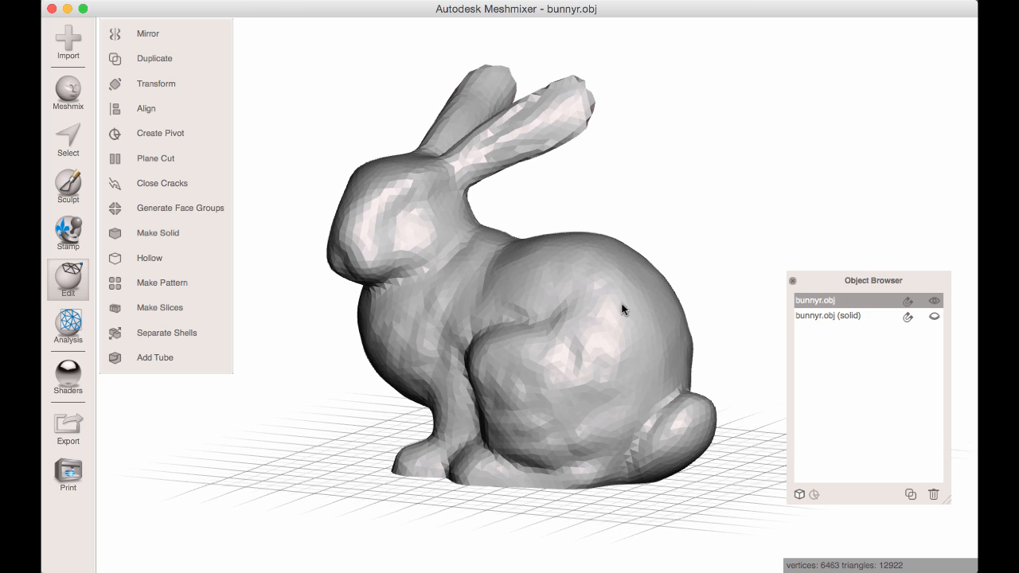
Select the entire original bunny mesh and flip its normals.
{"action": "key", "text": "super+a"}
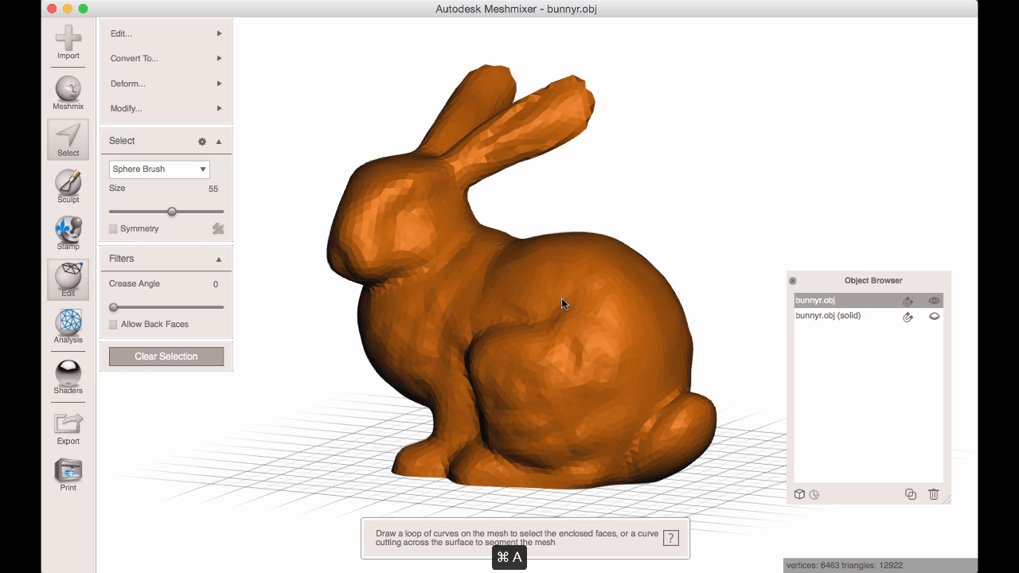
{"action": "right_click_drag", "start_coordinate": [527, 298], "coordinate": [523, 287]}
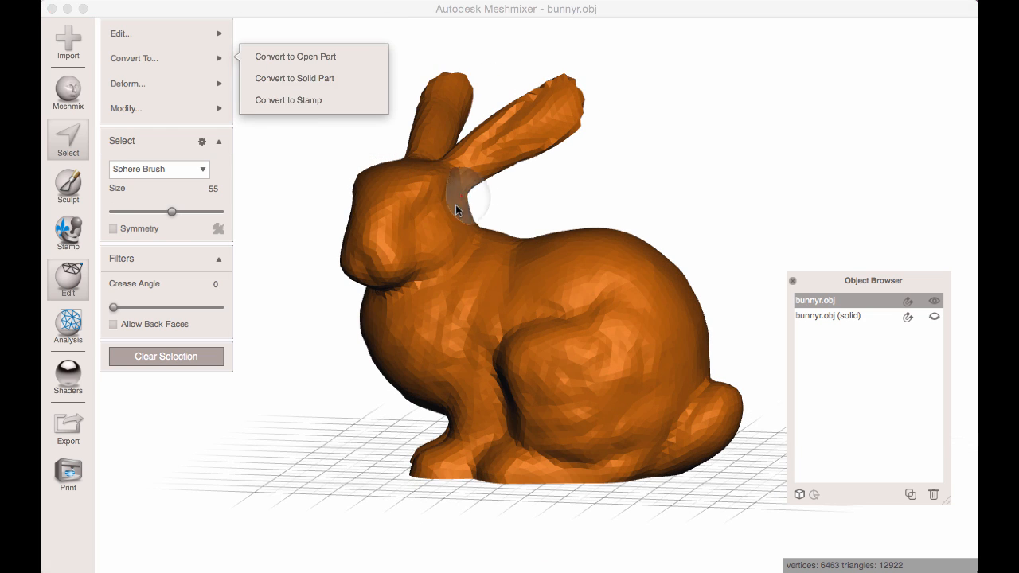
{"action": "right_click_drag", "start_coordinate": [458, 210], "coordinate": [477, 254]}
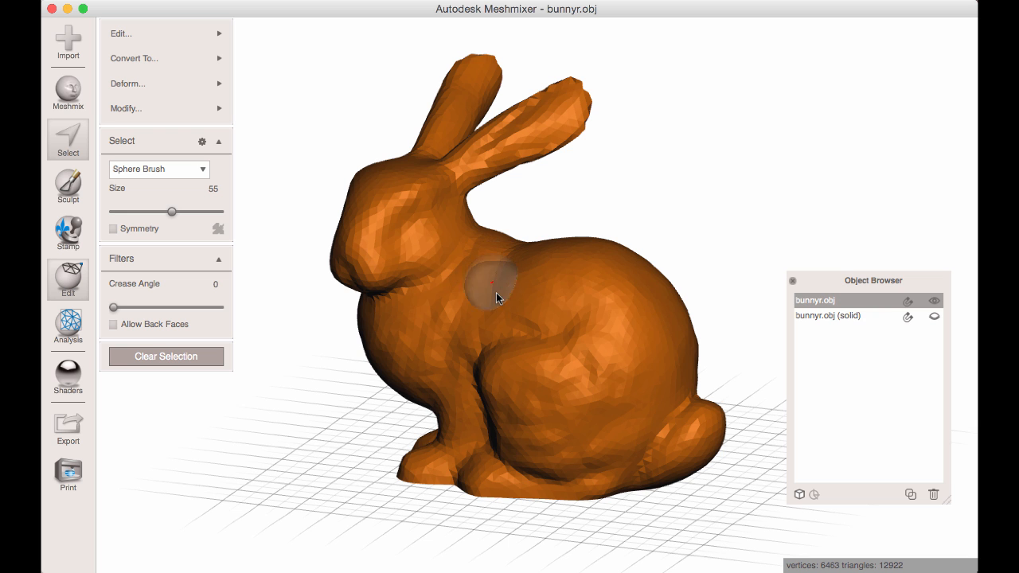
{"action": "mouse_move", "coordinate": [164, 36]}
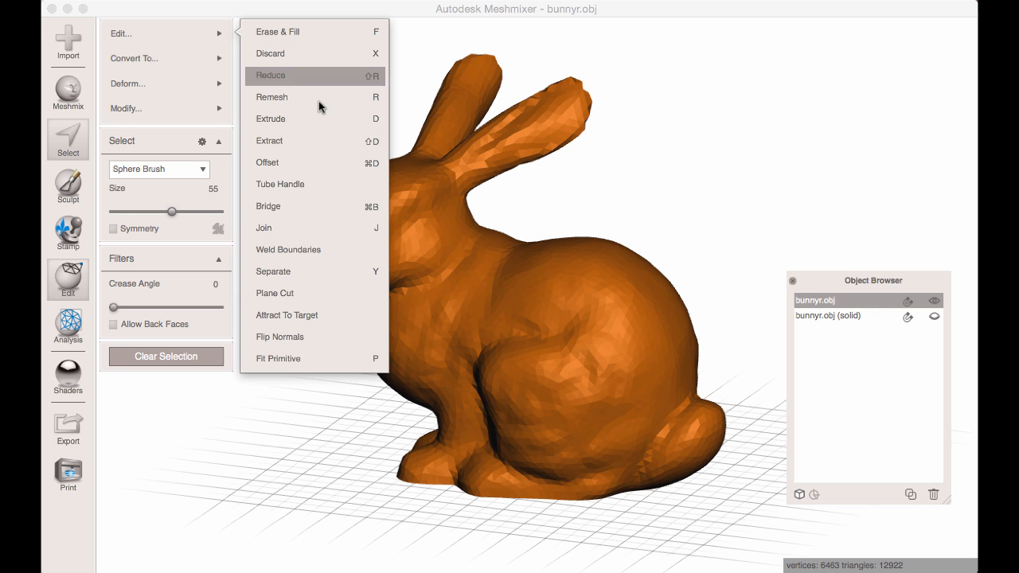
{"action": "left_click", "coordinate": [295, 339]}
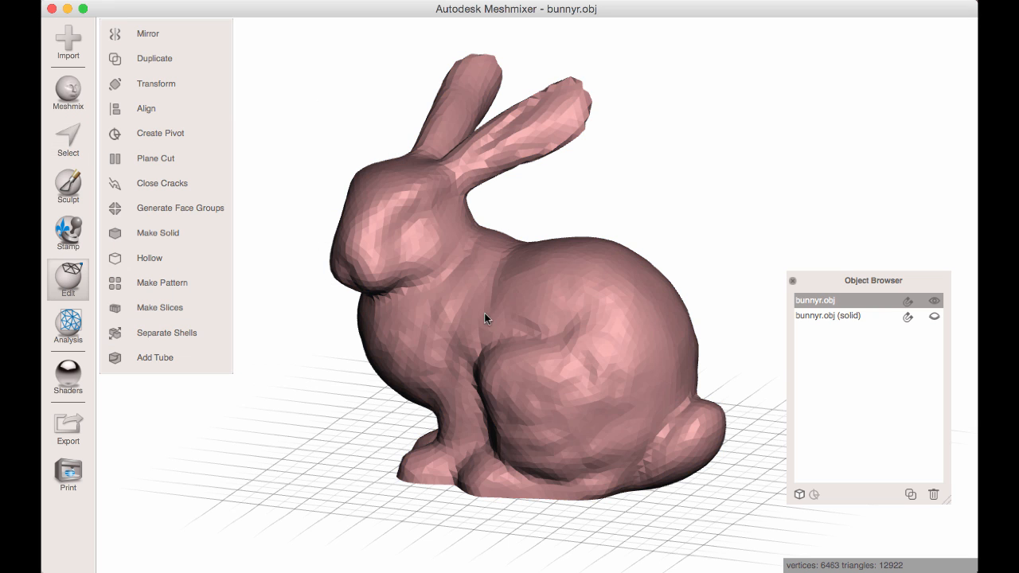
Show bunnyr.obj (solid) and combine it with the original bunnyr.obj into one object.
{"action": "right_click_drag", "start_coordinate": [484, 318], "coordinate": [445, 241]}
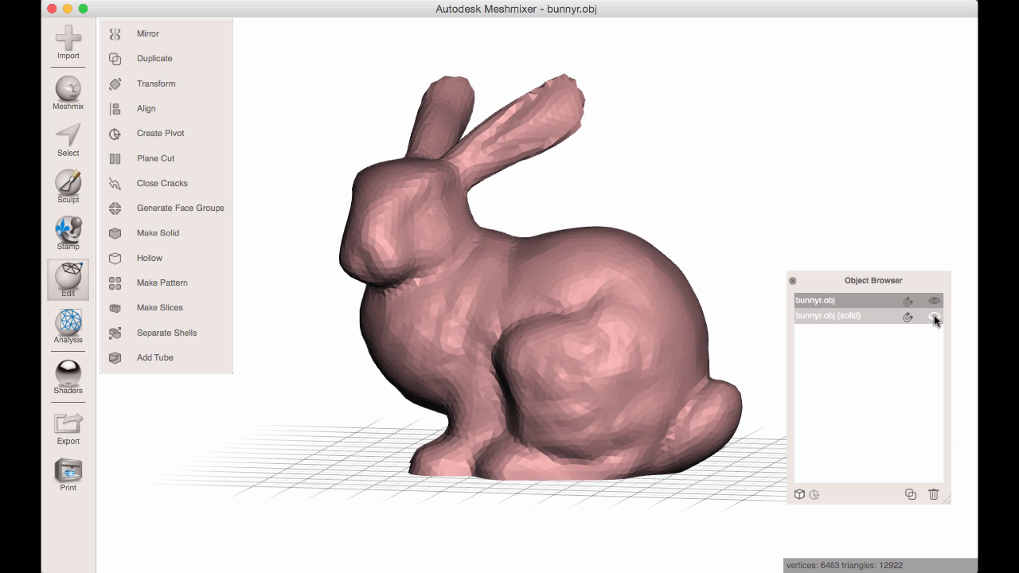
{"action": "left_click", "coordinate": [935, 316]}
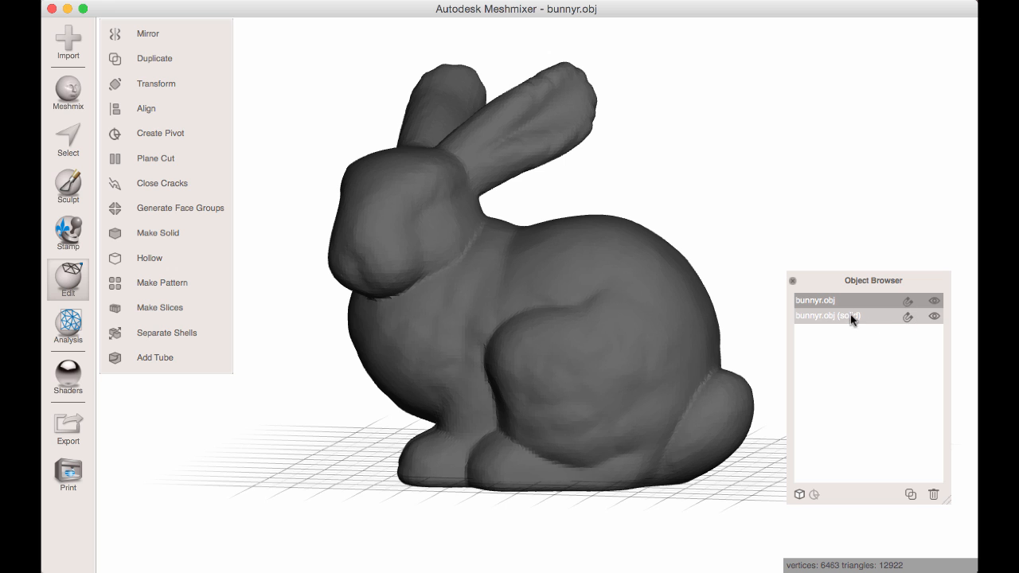
{"action": "left_click", "coordinate": [835, 317], "text": "shift"}
{"action": "left_click", "coordinate": [827, 301]}
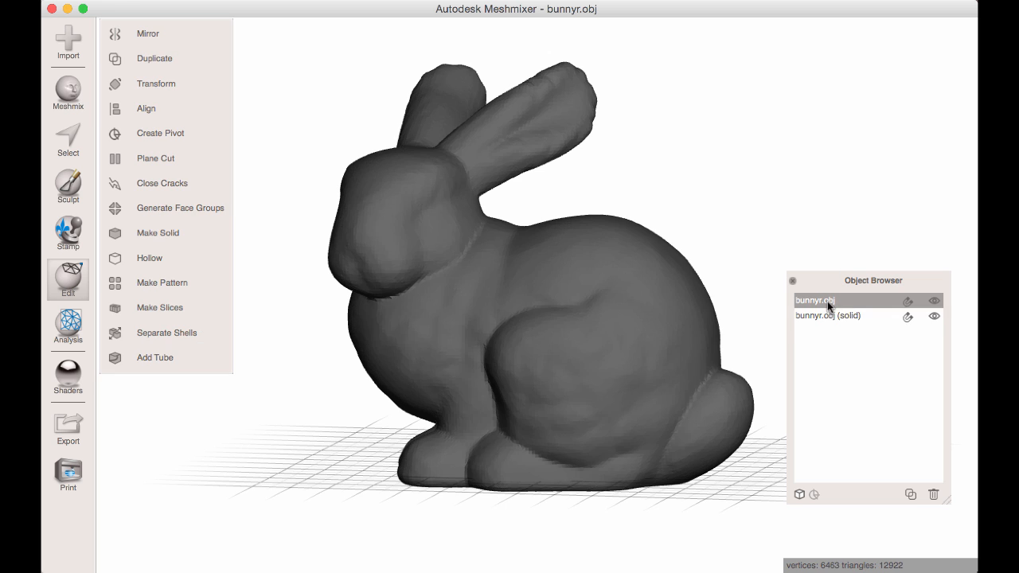
{"action": "left_click", "coordinate": [830, 313], "text": "shift"}
{"action": "right_click_drag", "start_coordinate": [546, 199], "coordinate": [566, 200]}
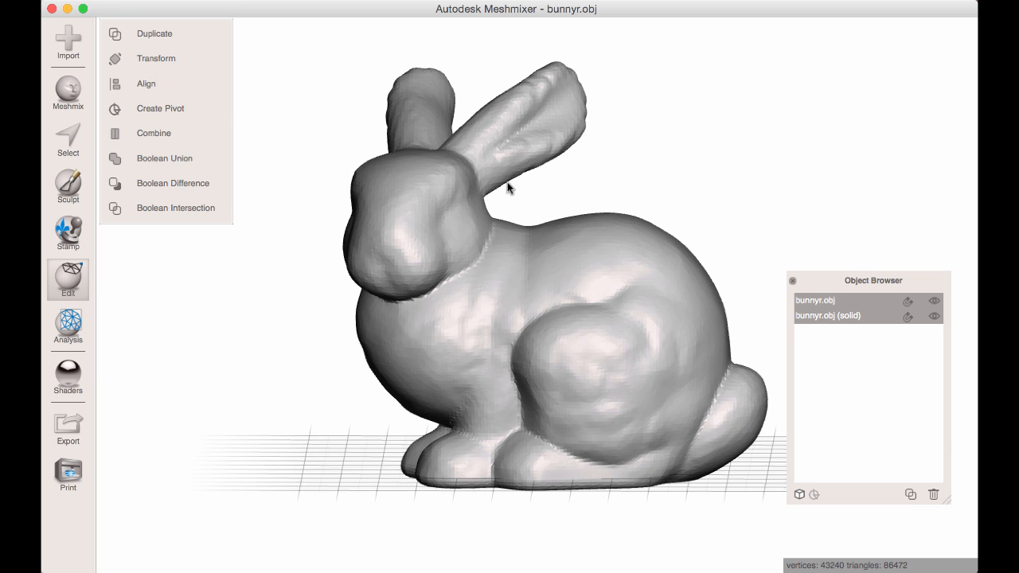
{"action": "left_click", "coordinate": [150, 133]}
Preview a diagonal plane cut through the combined bunny to inspect its hollow interior, and cancel the cut.
{"action": "right_click_drag", "start_coordinate": [420, 223], "coordinate": [518, 248]}
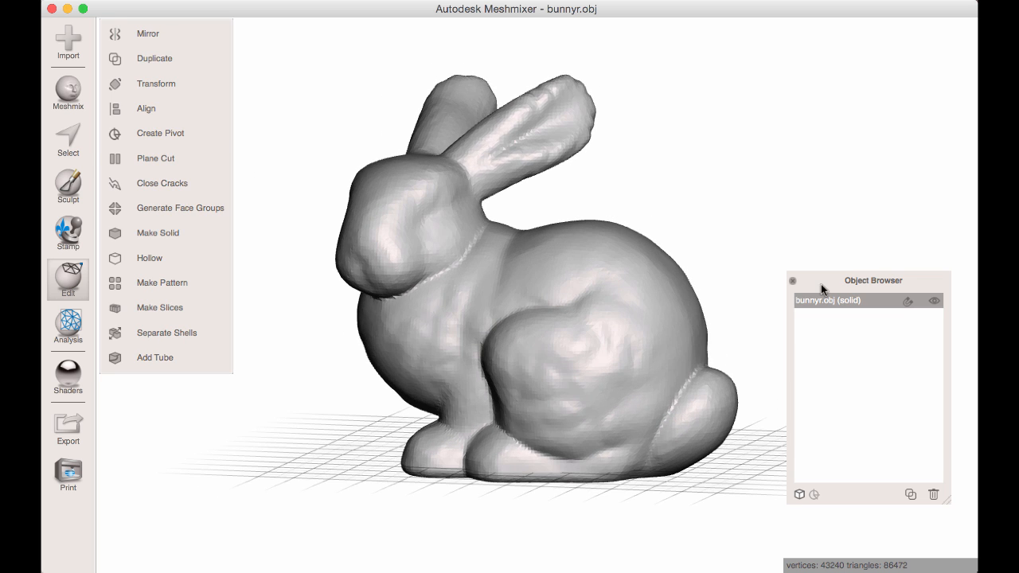
{"action": "left_click", "coordinate": [156, 158]}
{"action": "left_click_drag", "start_coordinate": [666, 98], "coordinate": [274, 532]}
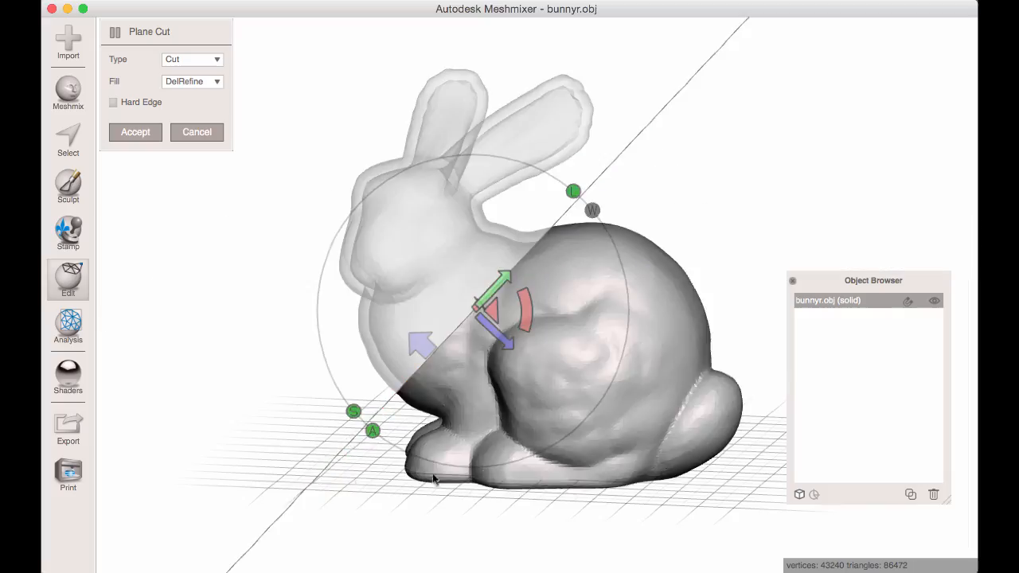
{"action": "right_click_drag", "start_coordinate": [437, 443], "coordinate": [610, 433]}
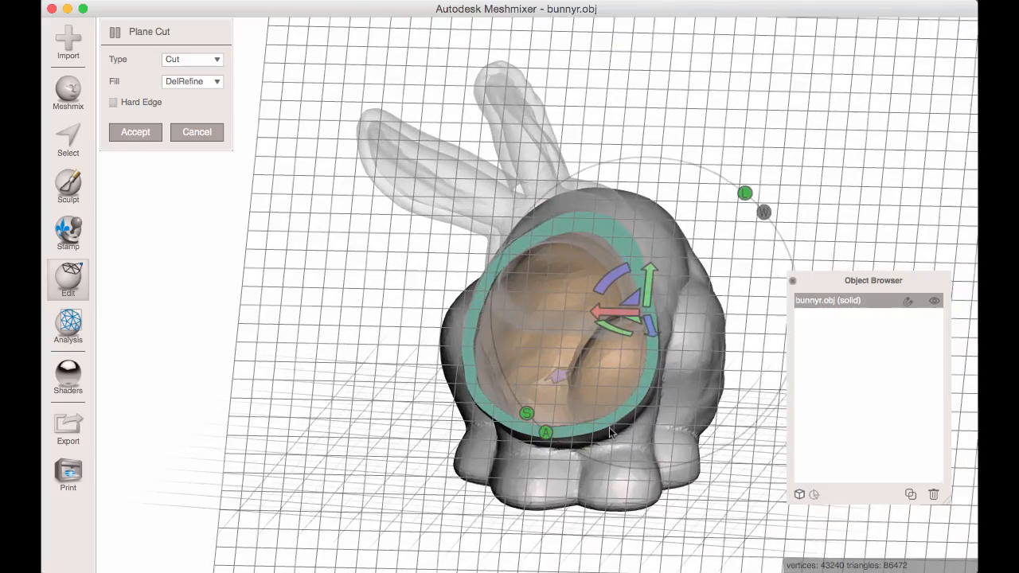
{"action": "left_click", "coordinate": [207, 133]}
{"action": "right_click_drag", "start_coordinate": [549, 254], "coordinate": [588, 315]}
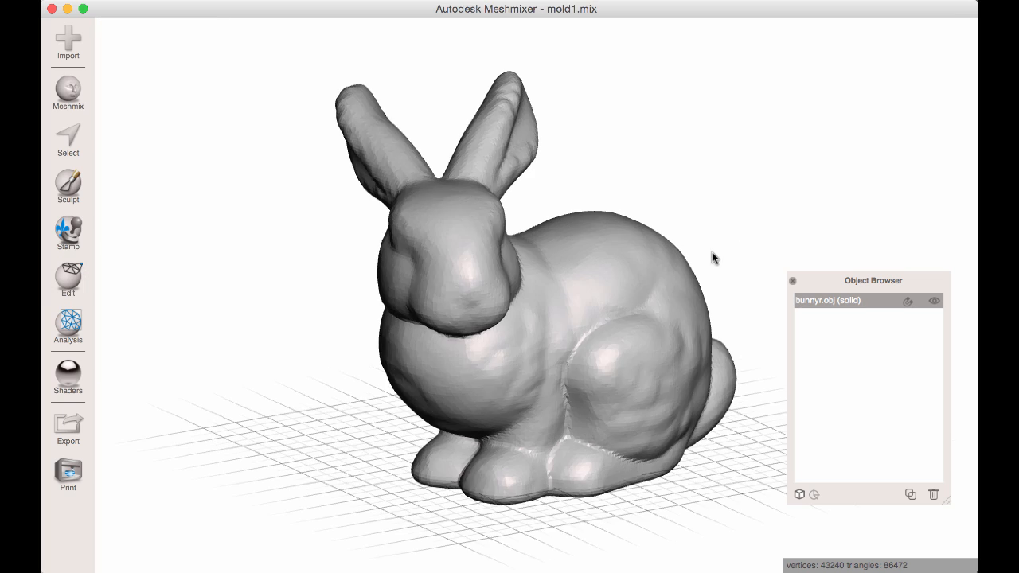
Divide the bunny lengthwise into two halves with a near-vertical plane cut of type Slice and DelRefine fill.
{"action": "right_click_drag", "start_coordinate": [711, 257], "coordinate": [245, 312]}
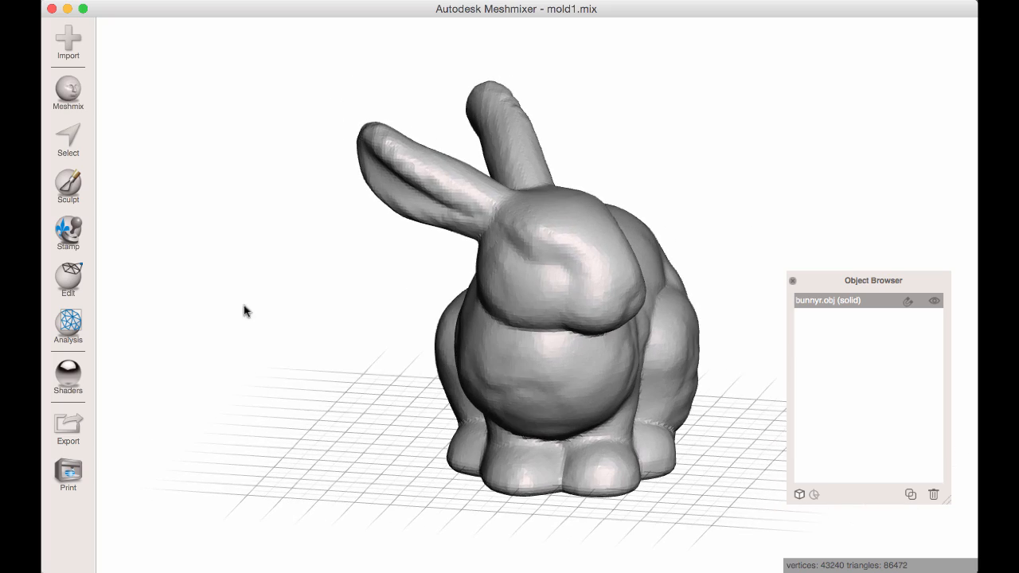
{"action": "left_click", "coordinate": [69, 282]}
{"action": "left_click", "coordinate": [171, 157]}
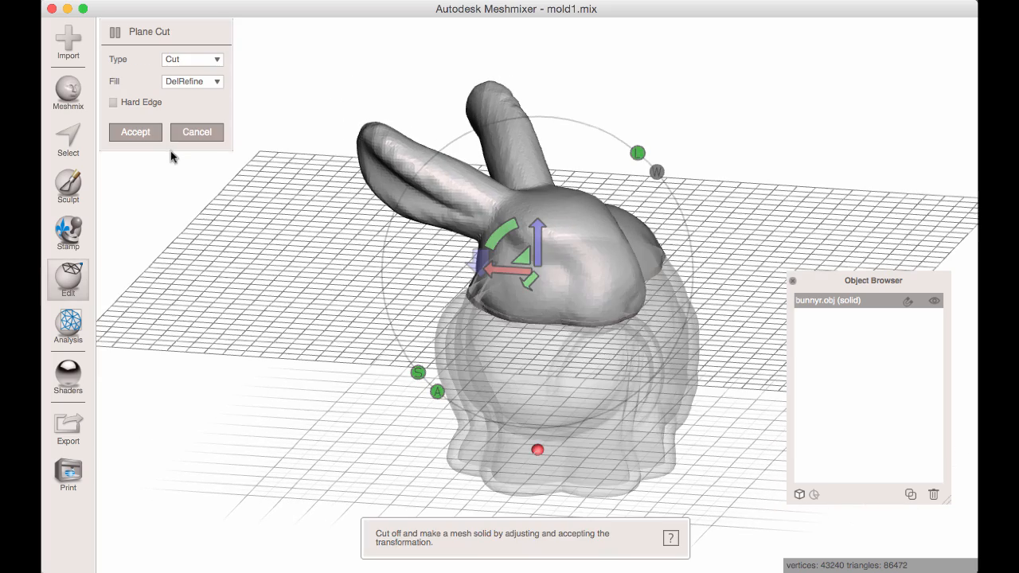
{"action": "right_click_drag", "start_coordinate": [560, 275], "coordinate": [628, 127]}
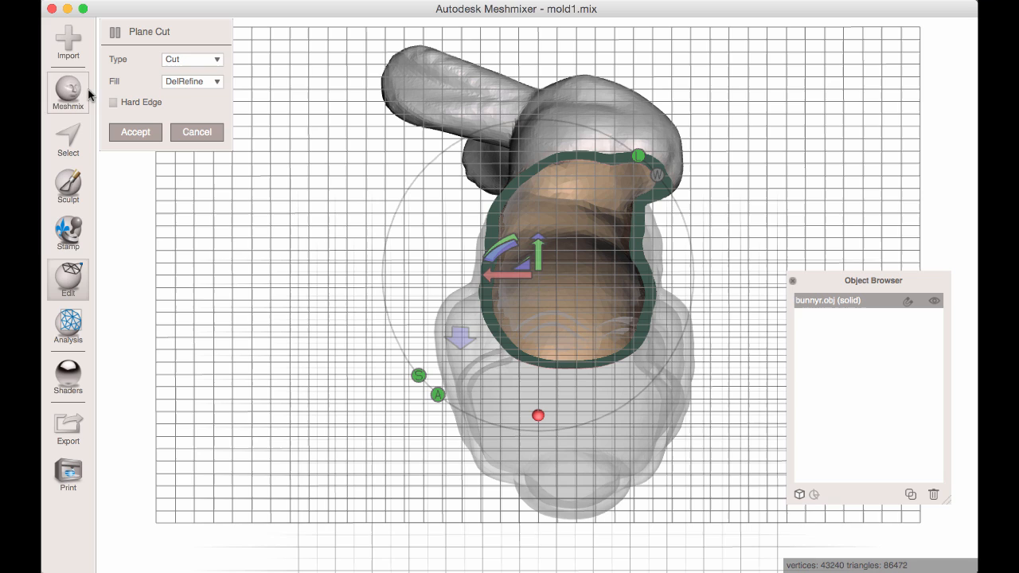
{"action": "left_click", "coordinate": [183, 60]}
{"action": "left_click", "coordinate": [185, 88]}
{"action": "right_click_drag", "start_coordinate": [617, 182], "coordinate": [606, 89]}
{"action": "mouse_move", "coordinate": [609, 83]}
{"action": "left_mouse_down"}
{"action": "mouse_move", "coordinate": [525, 571]}
{"action": "mouse_move", "coordinate": [537, 544]}
{"action": "left_mouse_up"}
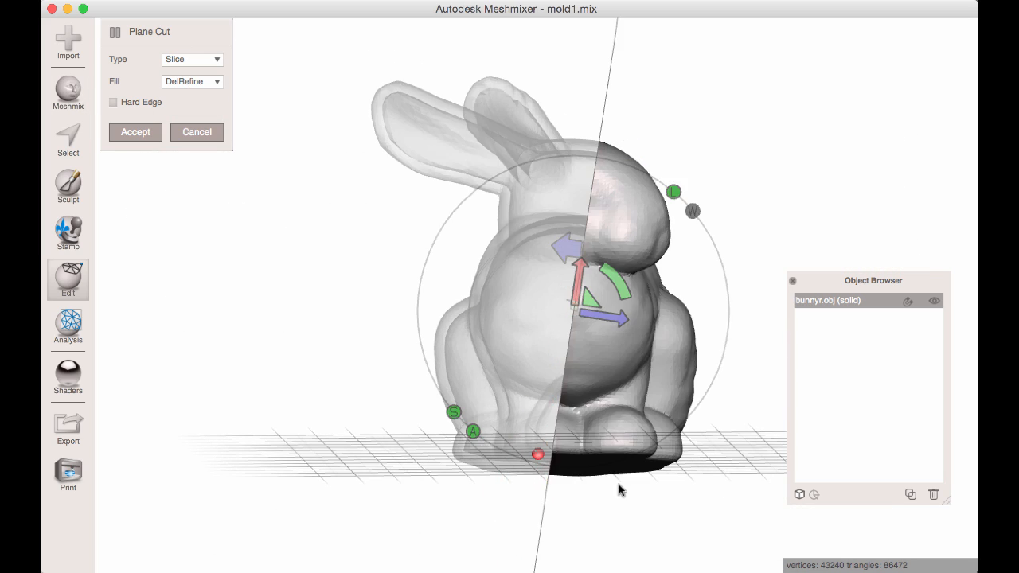
{"action": "mouse_move", "coordinate": [618, 484]}
{"action": "right_mouse_down"}
{"action": "mouse_move", "coordinate": [619, 507]}
{"action": "mouse_move", "coordinate": [637, 515]}
{"action": "right_mouse_up"}
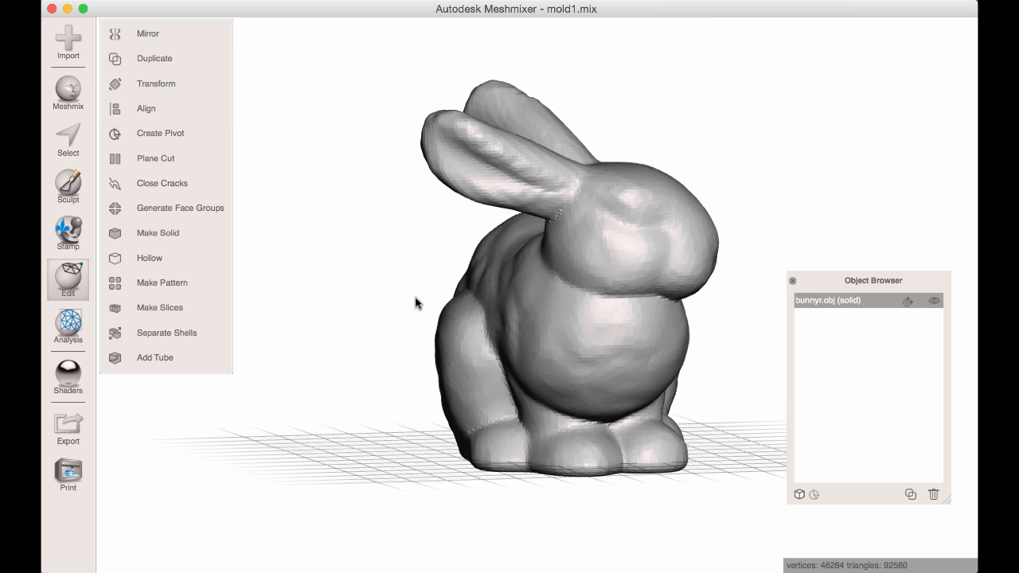
Select all connected faces of the bunny half with the ears and separate it into its own object.
{"action": "key", "text": "s"}
{"action": "mouse_move", "coordinate": [564, 327]}
{"action": "right_mouse_down"}
{"action": "mouse_move", "coordinate": [452, 263]}
{"action": "mouse_move", "coordinate": [521, 284]}
{"action": "right_mouse_up"}
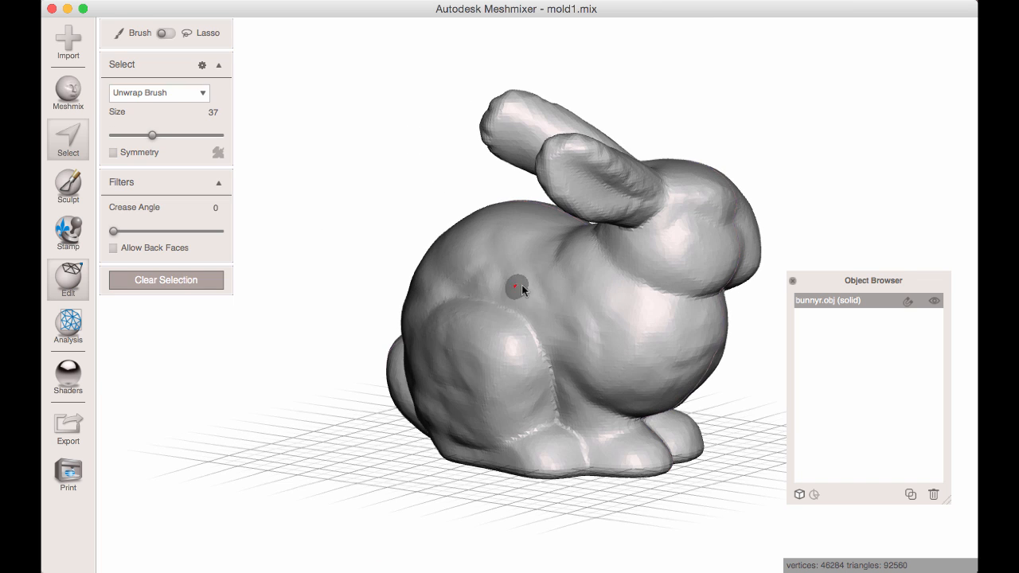
{"action": "left_click", "coordinate": [522, 280]}
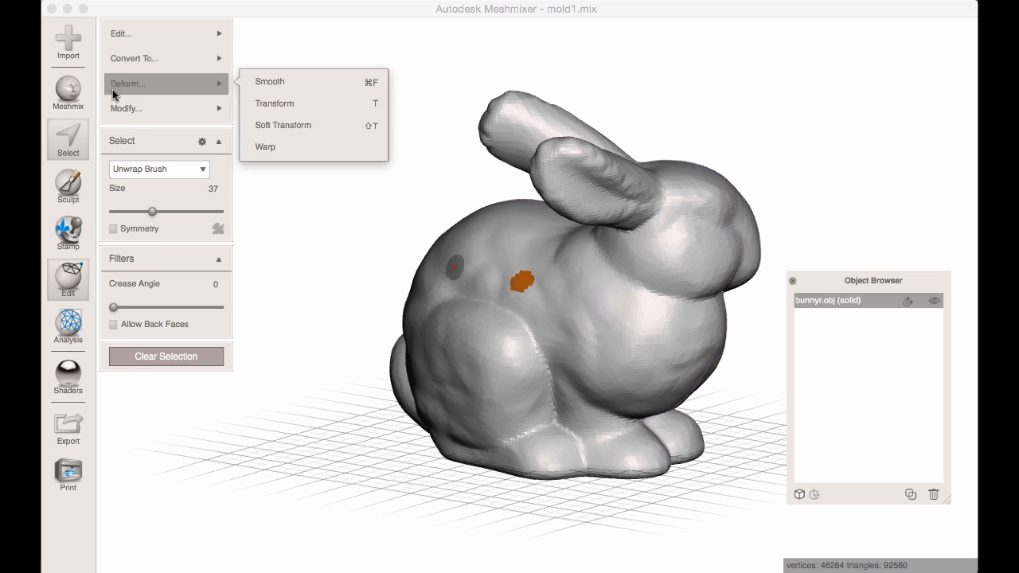
{"action": "mouse_move", "coordinate": [134, 107]}
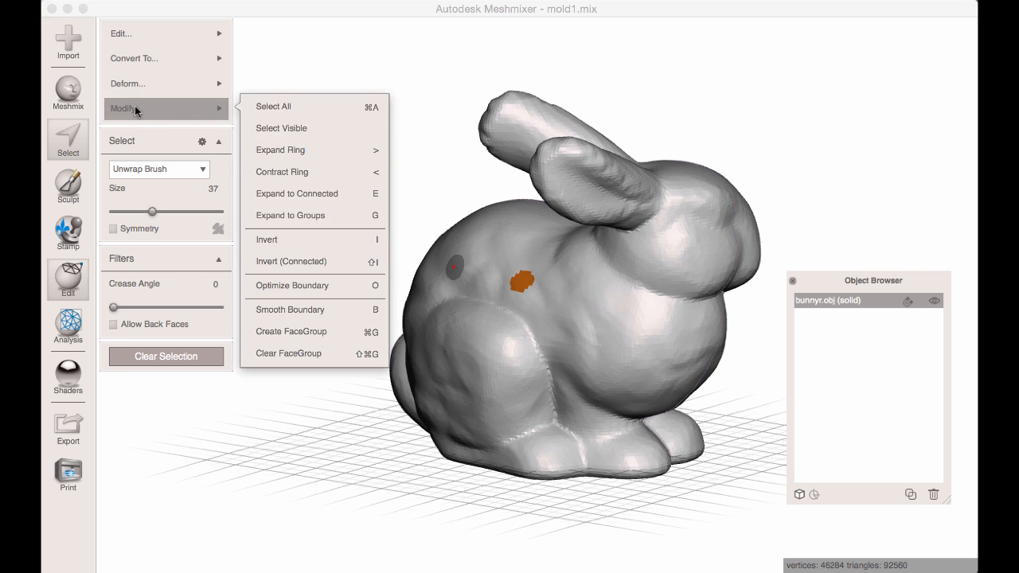
{"action": "left_click", "coordinate": [326, 194]}
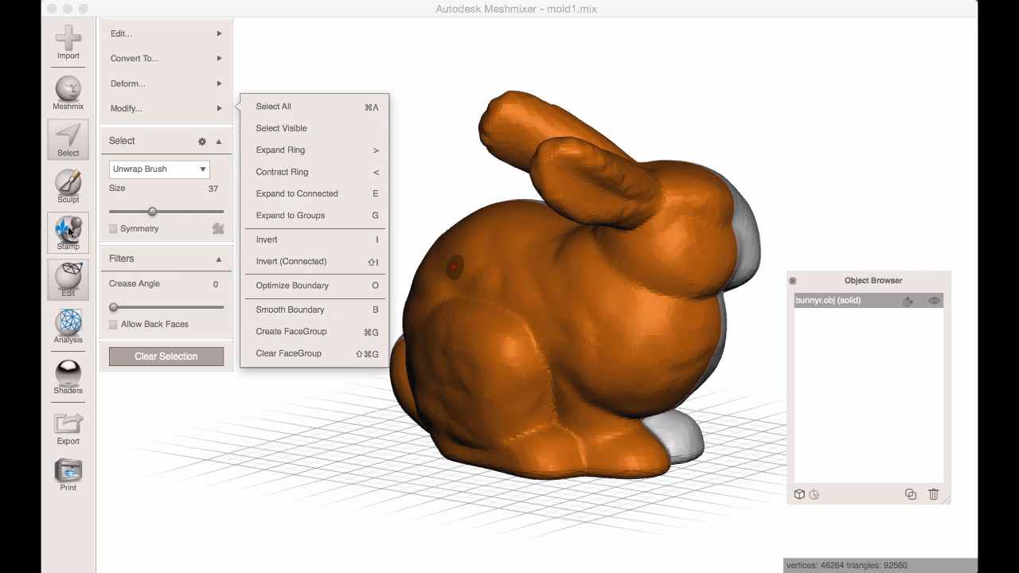
{"action": "mouse_move", "coordinate": [121, 33]}
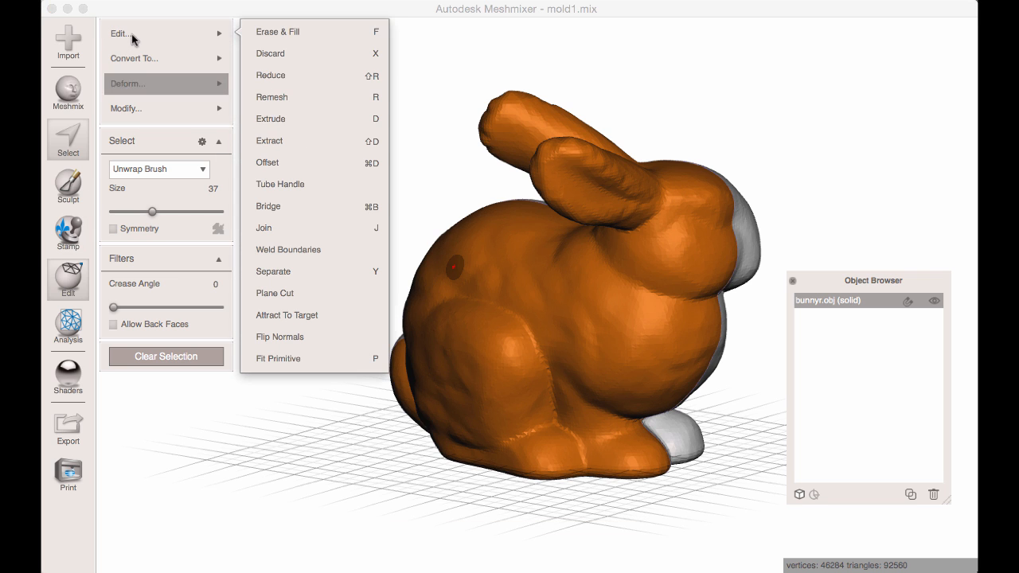
{"action": "left_click", "coordinate": [300, 269]}
{"action": "right_click_drag", "start_coordinate": [382, 274], "coordinate": [469, 276]}
Hide the half bunnyr.obj (solid), make bunnyr.obj (solid) (part) active, and inspect its hollow inside.
{"action": "left_click", "coordinate": [608, 281]}
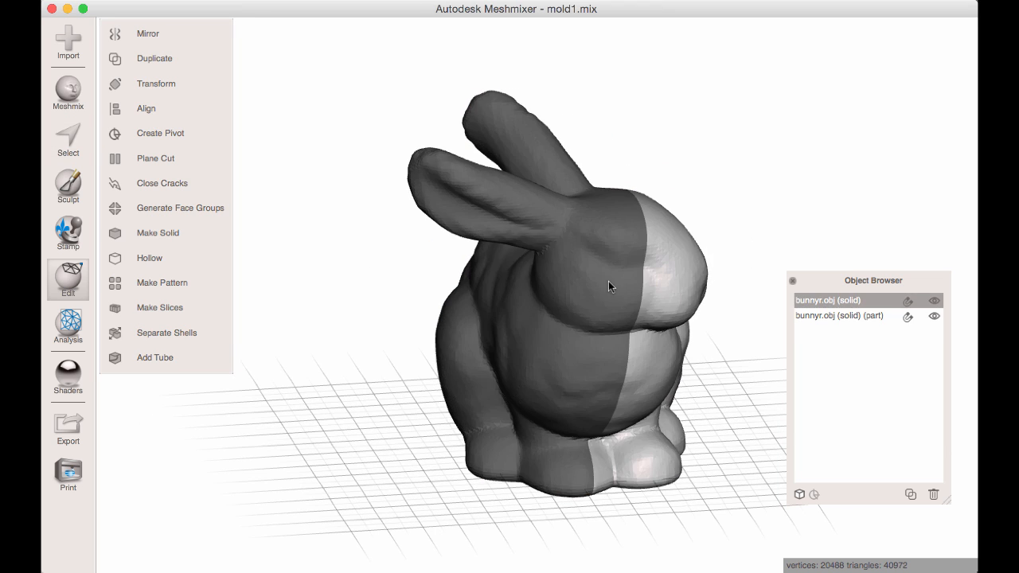
{"action": "left_click", "coordinate": [670, 281]}
{"action": "left_click", "coordinate": [670, 281]}
{"action": "key", "text": "super+v"}
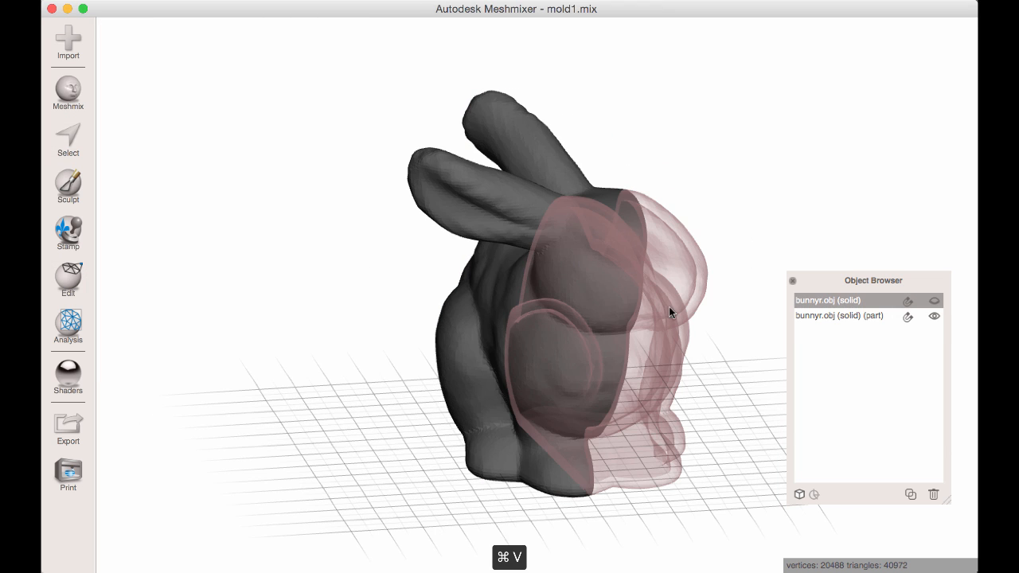
{"action": "right_click_drag", "start_coordinate": [668, 306], "coordinate": [489, 267]}
{"action": "left_click", "coordinate": [424, 282]}
{"action": "mouse_move", "coordinate": [505, 332]}
{"action": "right_mouse_down"}
{"action": "mouse_move", "coordinate": [478, 339]}
{"action": "mouse_move", "coordinate": [593, 388]}
{"action": "mouse_move", "coordinate": [505, 352]}
{"action": "right_mouse_up"}
Undo the separation and the slice, leave the reopened plane cut, and show the whole bunnyr.obj (solid) again.
{"action": "key", "text": "super+z"}
{"action": "key", "text": "super+z"}
{"action": "key", "text": "super+z"}
{"action": "key", "text": "super+z"}
{"action": "key", "text": "super+z"}
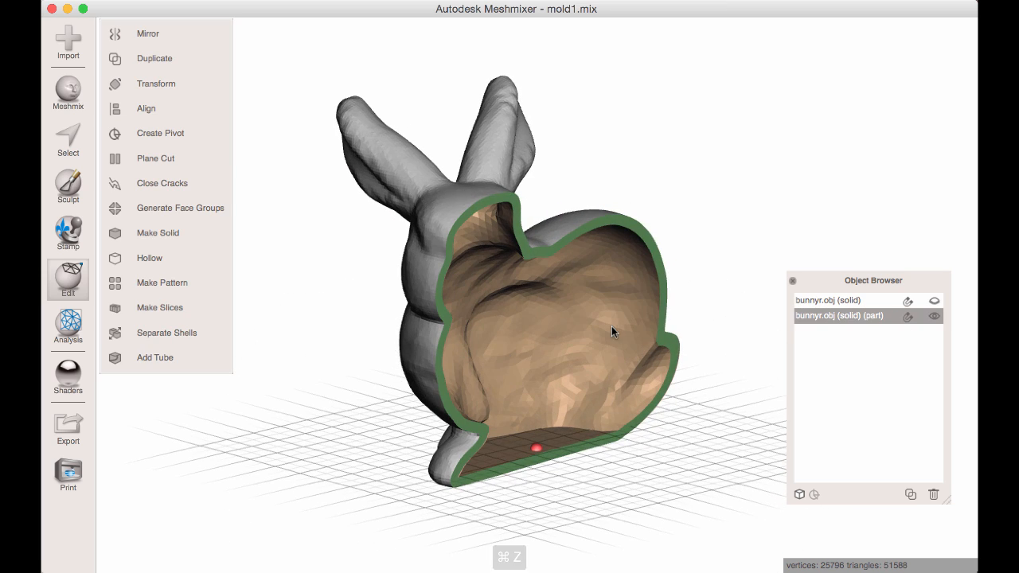
{"action": "key", "text": "super+z"}
{"action": "key", "text": "super+z"}
{"action": "key", "text": "super+z"}
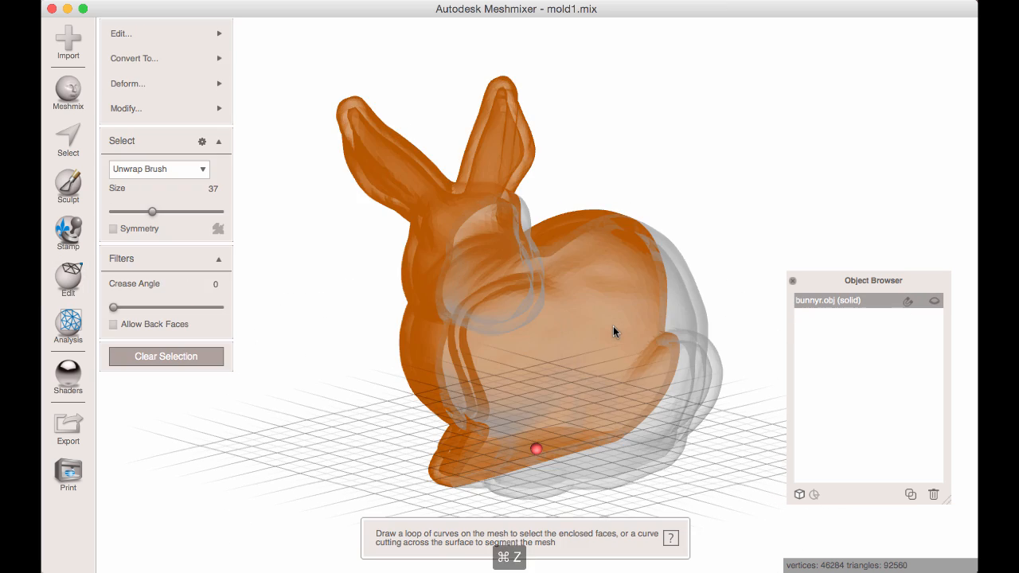
{"action": "key", "text": "super+z"}
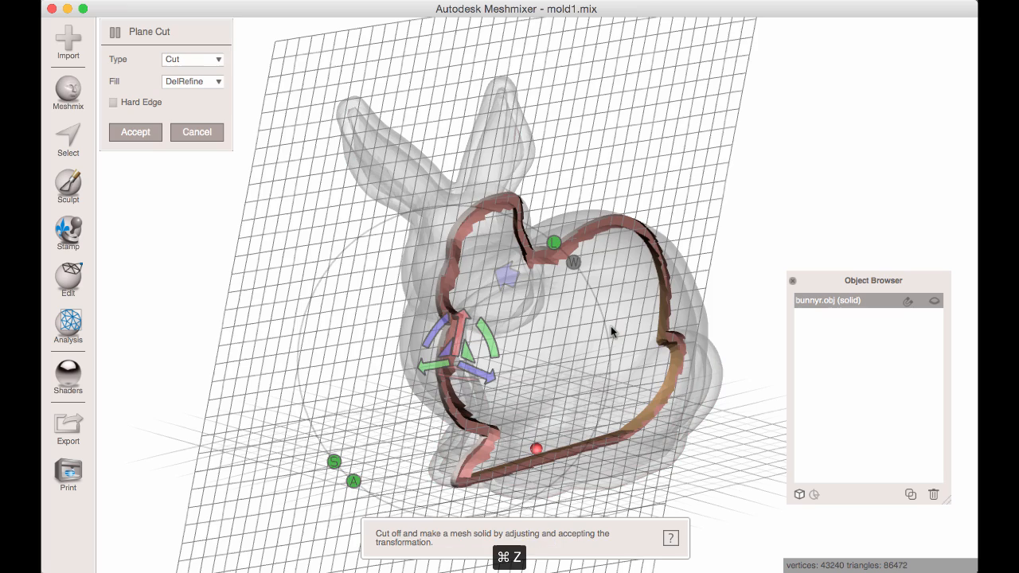
{"action": "key", "text": "Escape"}
{"action": "left_click", "coordinate": [935, 301]}
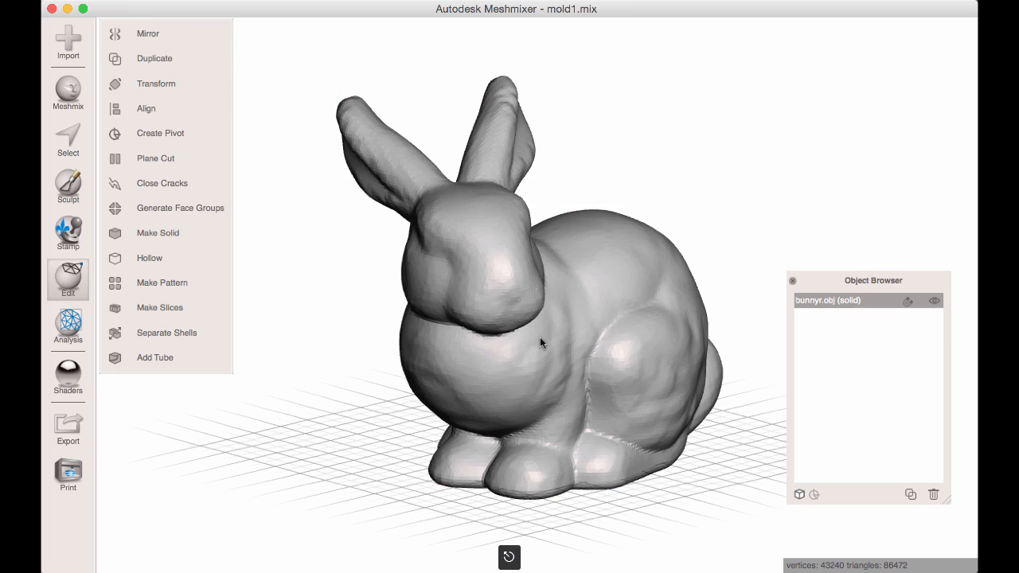
Create a solid from the bunny with Make Solid in Accurate mode with a 1 mm offset distance, update it, and accept it.
{"action": "mouse_move", "coordinate": [540, 337]}
{"action": "right_mouse_down"}
{"action": "mouse_move", "coordinate": [452, 376]}
{"action": "mouse_move", "coordinate": [425, 406]}
{"action": "mouse_move", "coordinate": [523, 387]}
{"action": "mouse_move", "coordinate": [541, 333]}
{"action": "mouse_move", "coordinate": [557, 339]}
{"action": "right_mouse_up"}
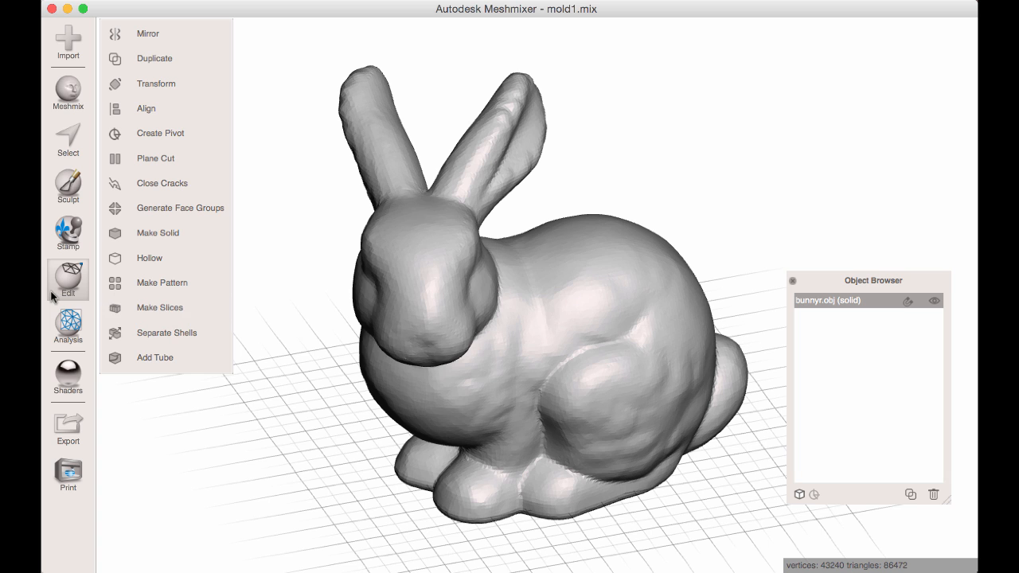
{"action": "left_click", "coordinate": [159, 230]}
{"action": "left_click", "coordinate": [183, 60]}
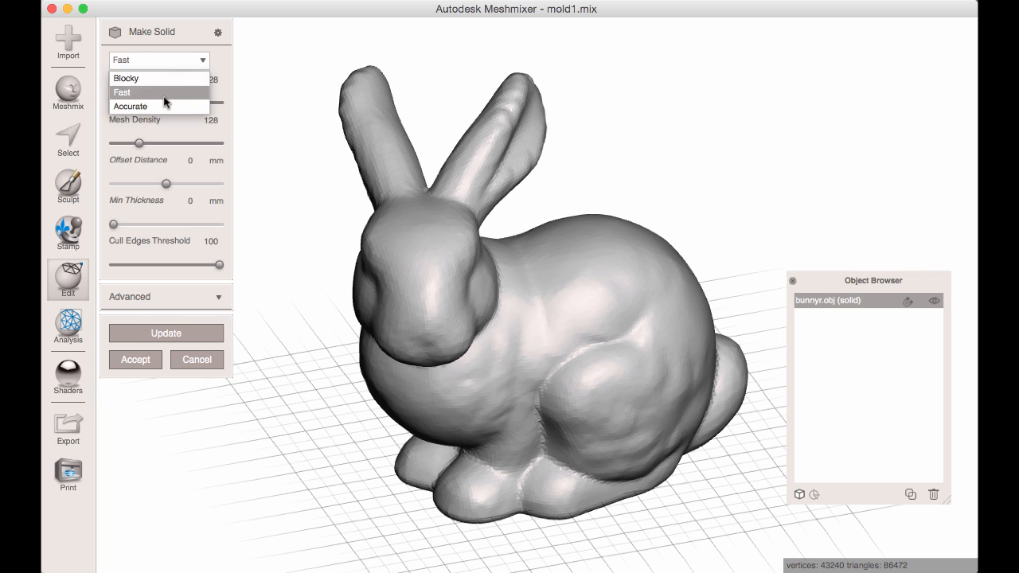
{"action": "left_click", "coordinate": [164, 106]}
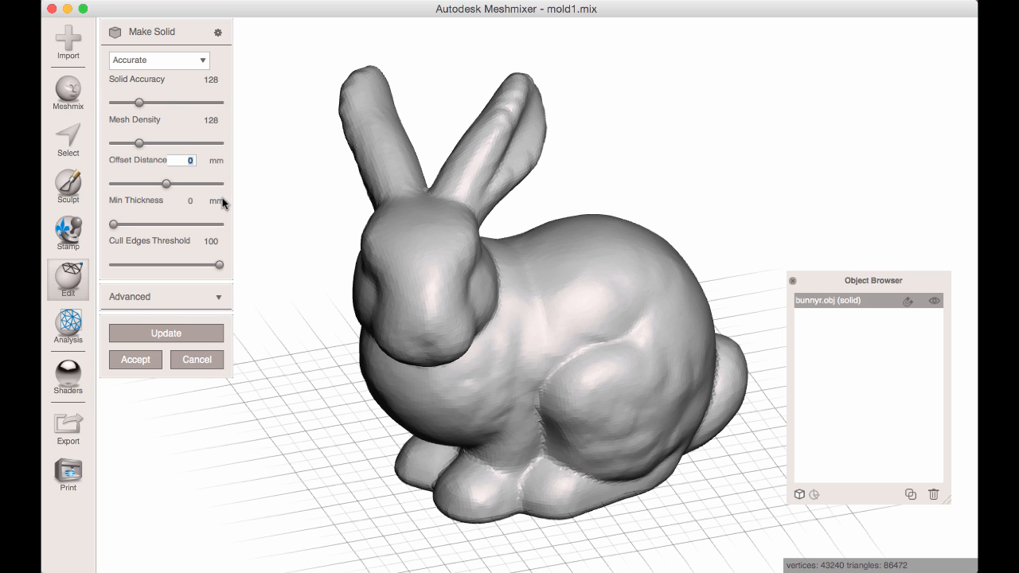
{"action": "type", "text": "1"}
{"action": "key", "text": "Return"}
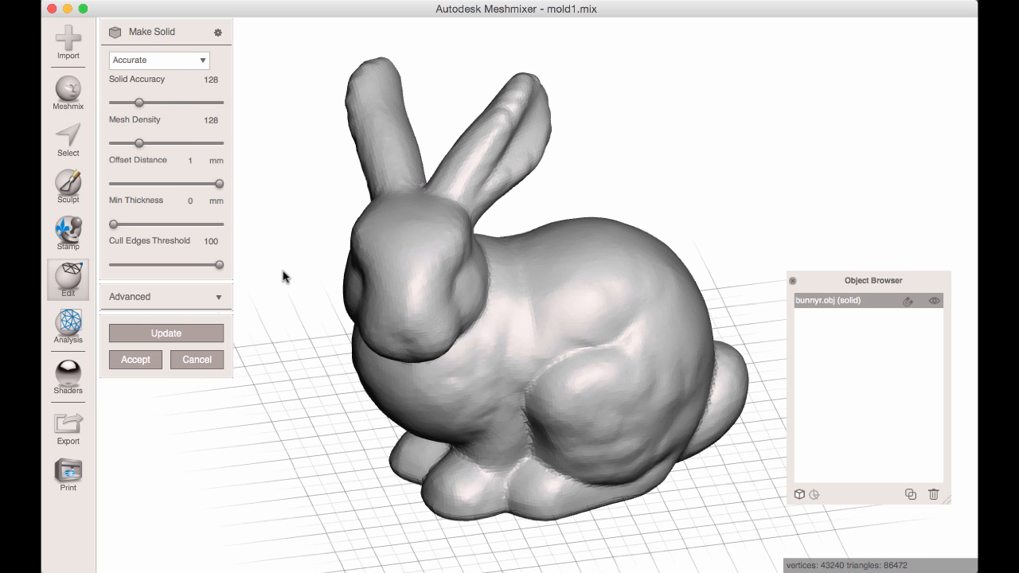
{"action": "left_click", "coordinate": [183, 333]}
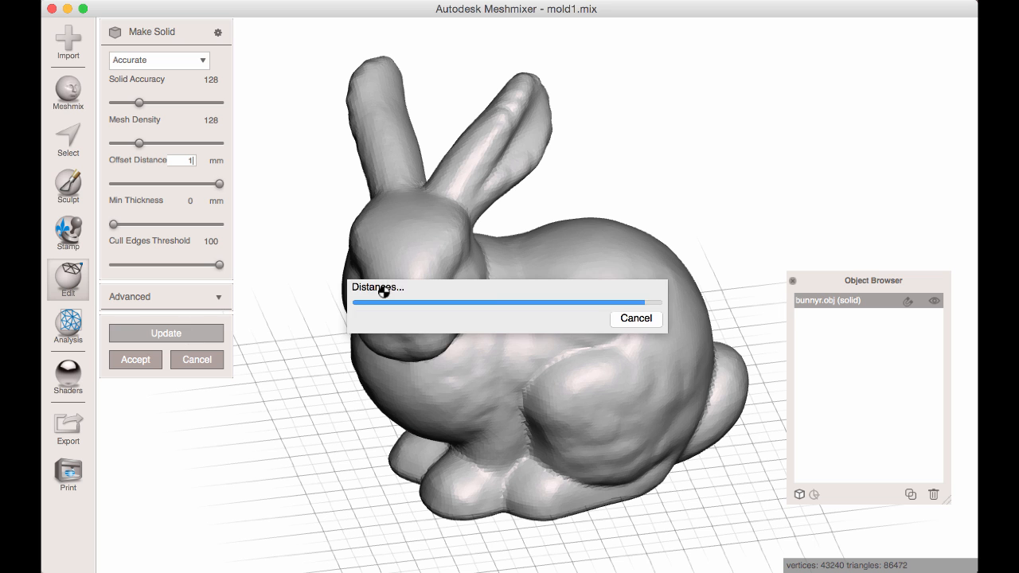
{"action": "right_click_drag", "start_coordinate": [407, 287], "coordinate": [519, 329]}
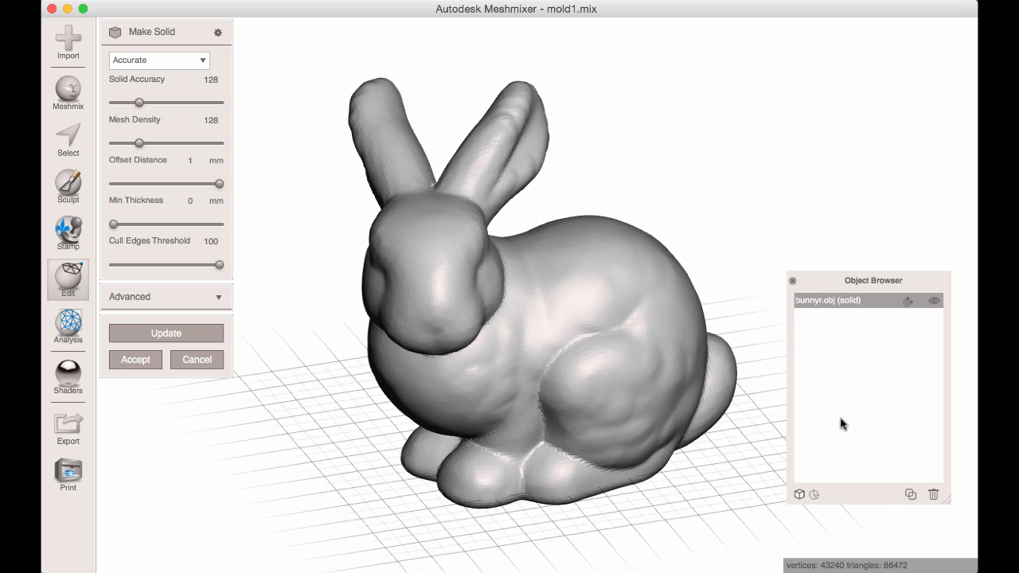
{"action": "left_click", "coordinate": [136, 362]}
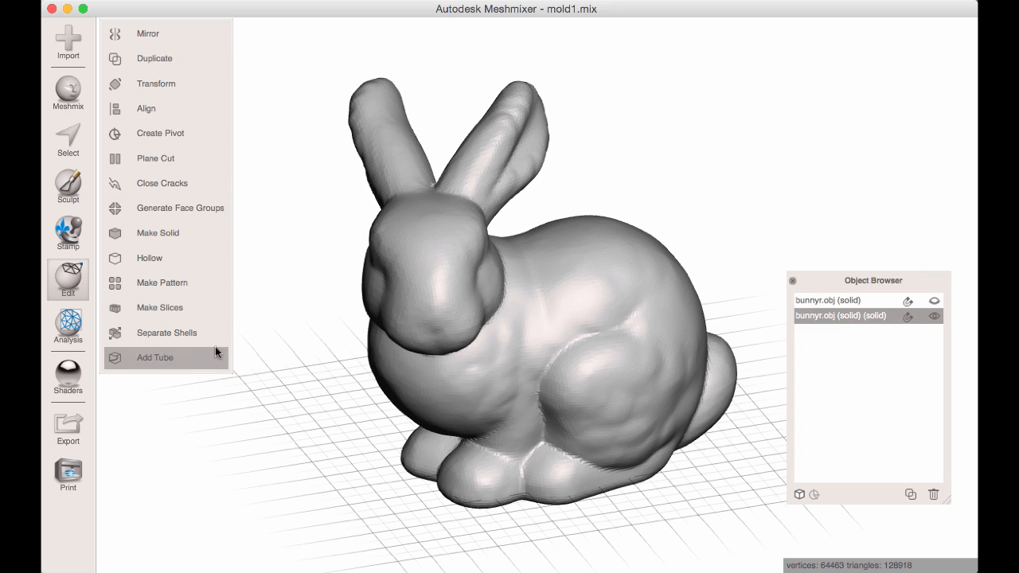
Make bunnyr.obj (solid) (solid) active and paint a size 37 selection band from the chest up one side to the back behind the ears.
{"action": "right_click_drag", "start_coordinate": [214, 346], "coordinate": [788, 350]}
{"action": "left_click", "coordinate": [840, 301]}
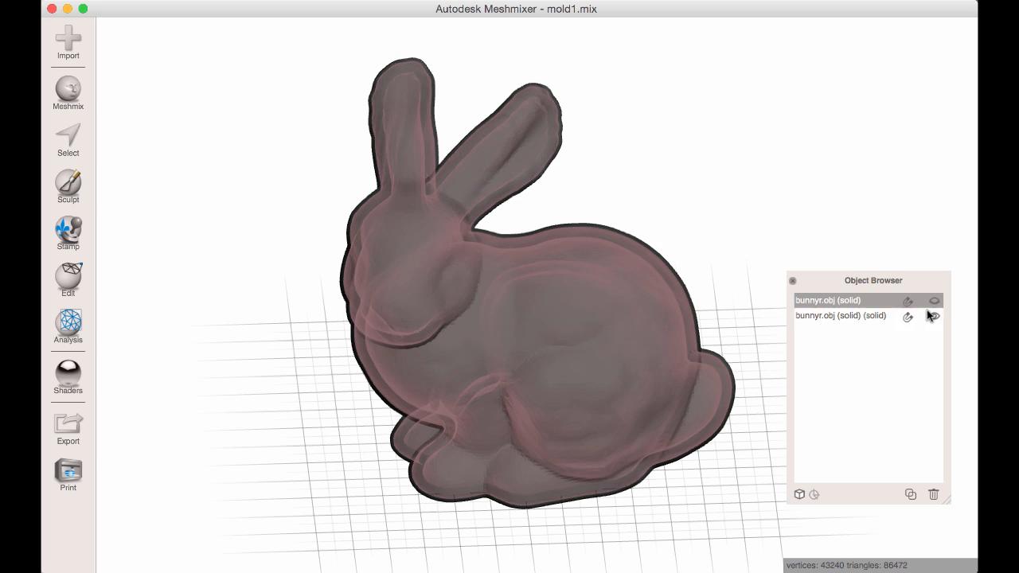
{"action": "left_click", "coordinate": [824, 315]}
{"action": "key", "text": "s"}
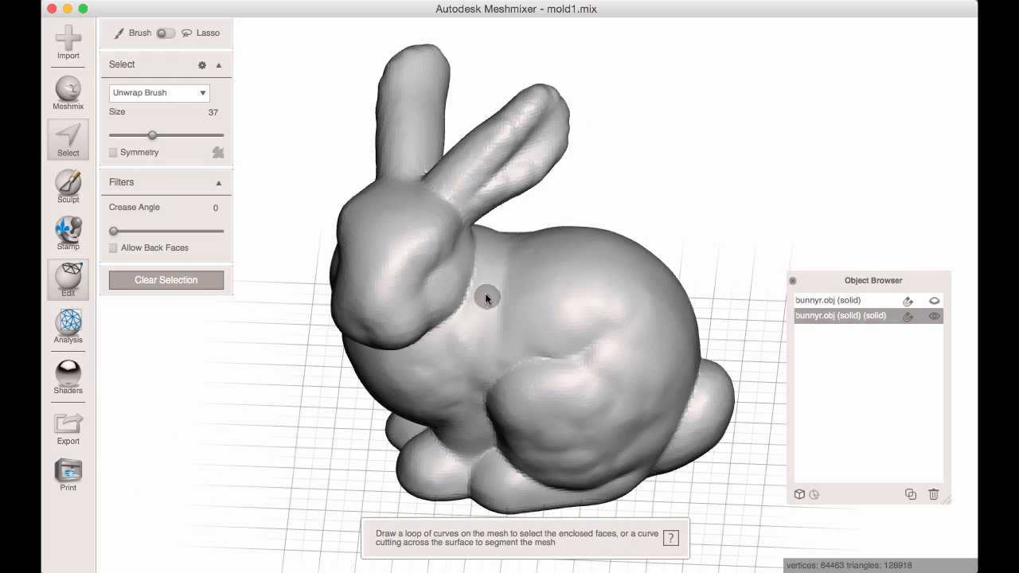
{"action": "right_click_drag", "start_coordinate": [494, 300], "coordinate": [415, 395]}
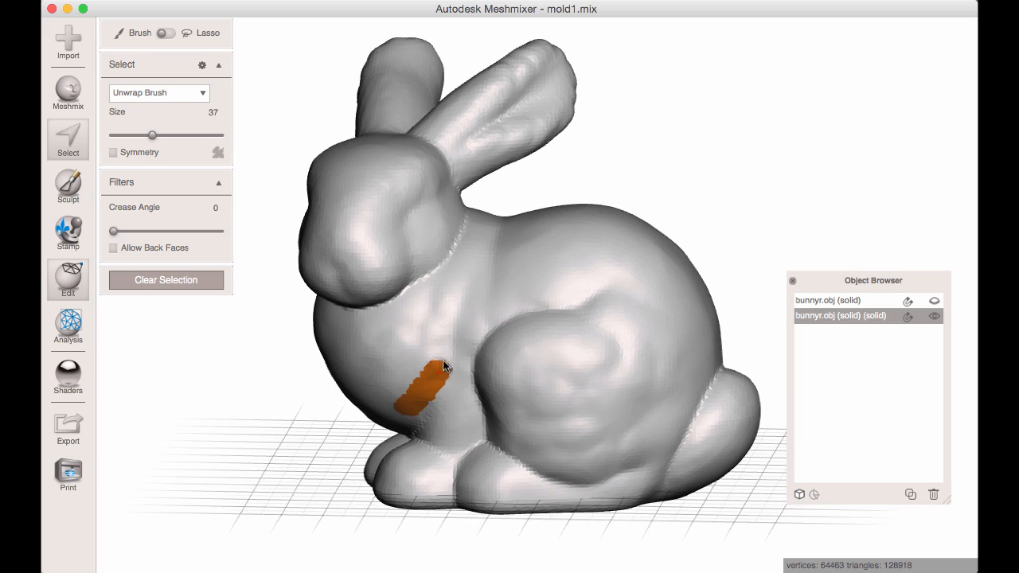
{"action": "left_click_drag", "start_coordinate": [489, 259], "coordinate": [502, 289]}
{"action": "mouse_move", "coordinate": [502, 289]}
{"action": "right_mouse_down"}
{"action": "mouse_move", "coordinate": [485, 332]}
{"action": "mouse_move", "coordinate": [447, 233]}
{"action": "right_mouse_up"}
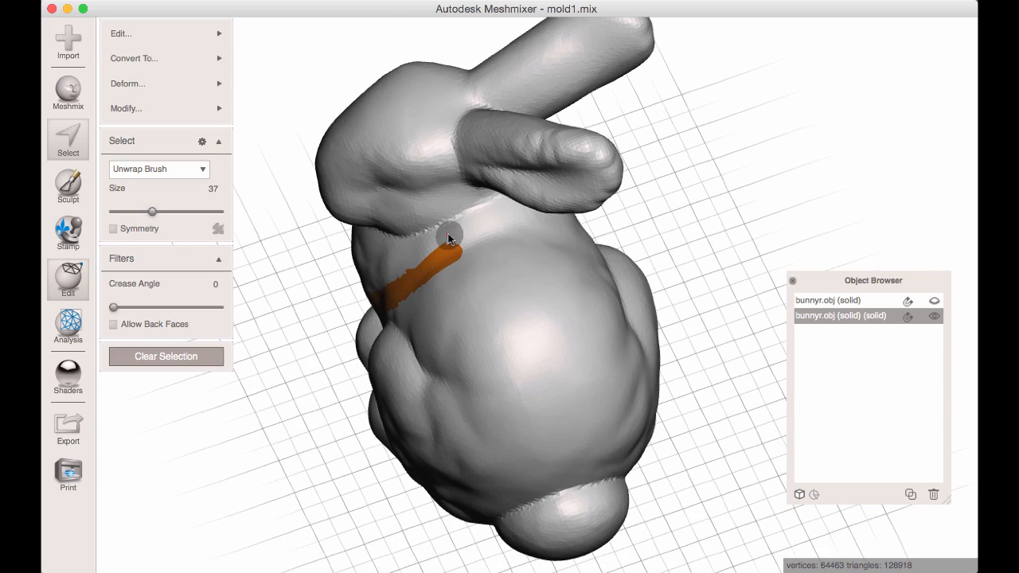
Continue the size 37 selection band over the back, down the other side and across the chest until it fully encircles the bunny.
{"action": "right_click_drag", "start_coordinate": [560, 233], "coordinate": [581, 229]}
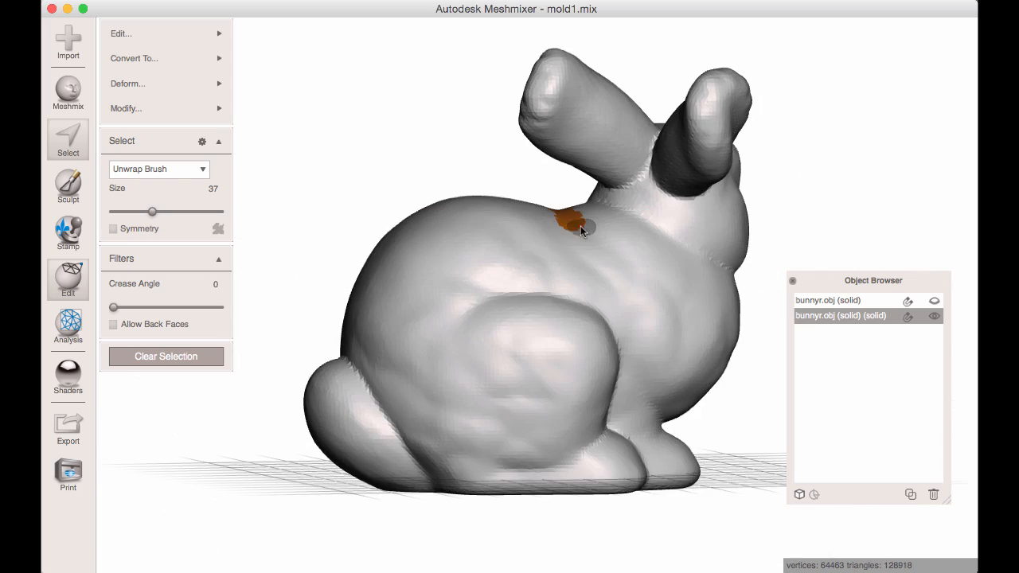
{"action": "right_click_drag", "start_coordinate": [675, 347], "coordinate": [596, 260]}
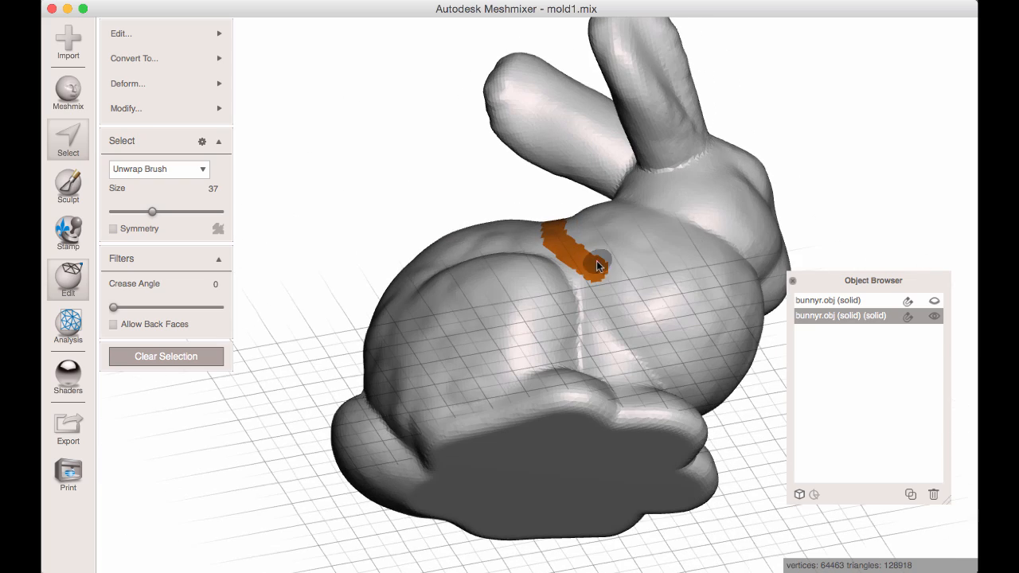
{"action": "left_click_drag", "start_coordinate": [598, 268], "coordinate": [639, 329]}
{"action": "mouse_move", "coordinate": [639, 329]}
{"action": "right_mouse_down"}
{"action": "mouse_move", "coordinate": [570, 304]}
{"action": "mouse_move", "coordinate": [530, 268]}
{"action": "right_mouse_up"}
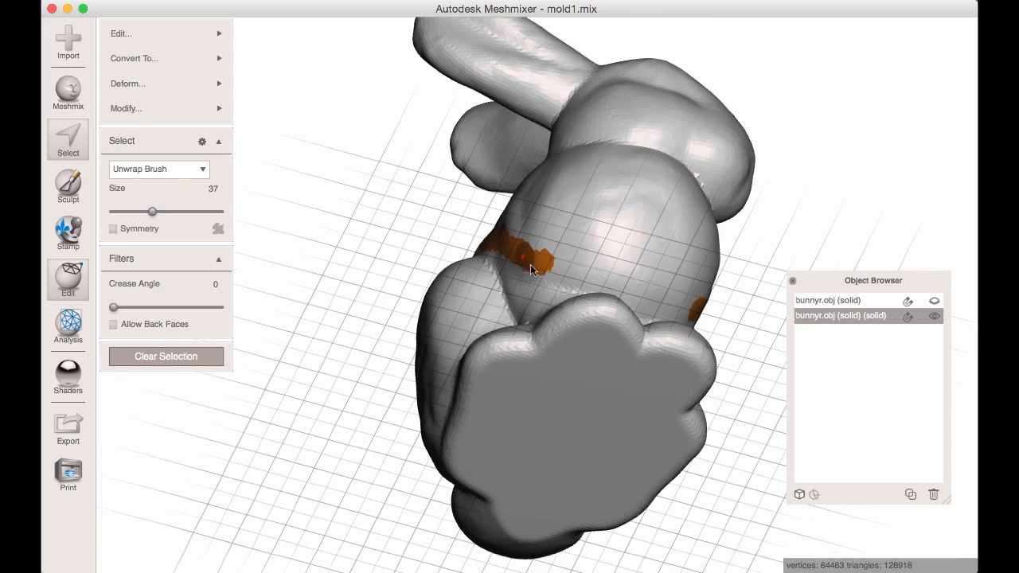
{"action": "left_click_drag", "start_coordinate": [570, 270], "coordinate": [646, 288]}
{"action": "right_click_drag", "start_coordinate": [646, 288], "coordinate": [537, 287]}
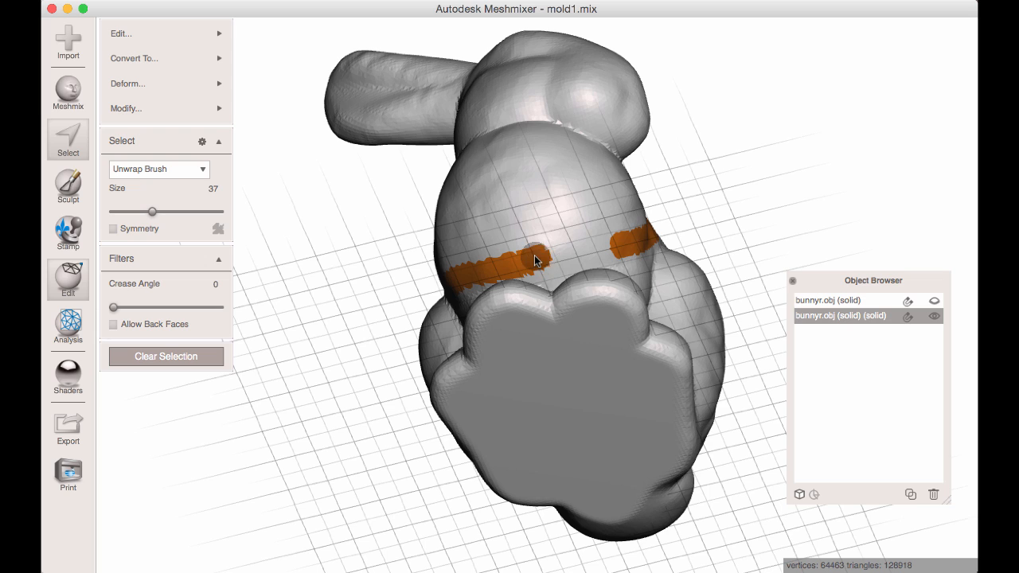
{"action": "left_click_drag", "start_coordinate": [535, 258], "coordinate": [584, 249]}
{"action": "right_click_drag", "start_coordinate": [616, 247], "coordinate": [410, 282]}
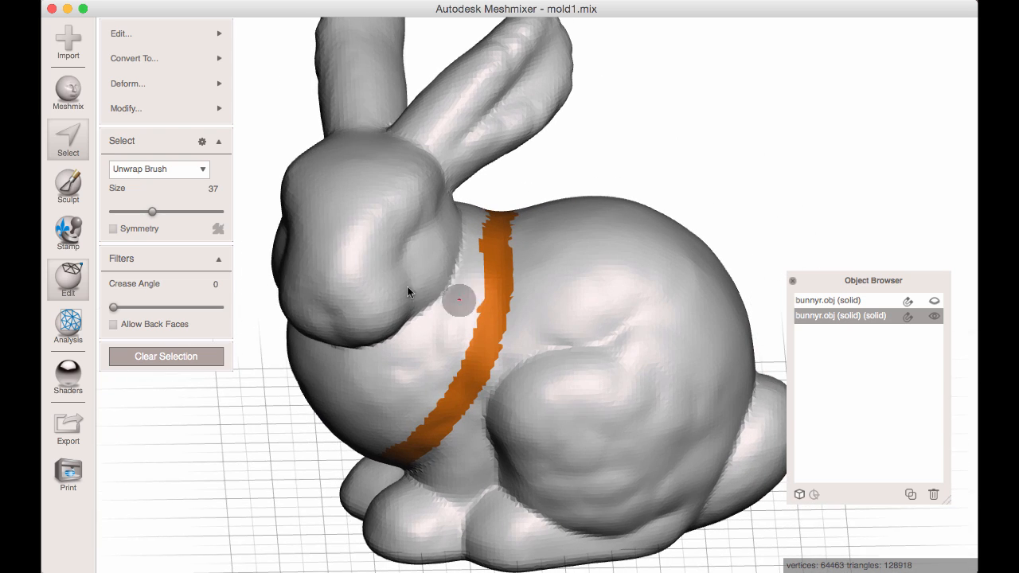
Smooth the band's boundary with Preserve Shape 0 and 100 iterations, accept it, and clear the selection.
{"action": "left_click", "coordinate": [127, 108]}
{"action": "left_click", "coordinate": [326, 312]}
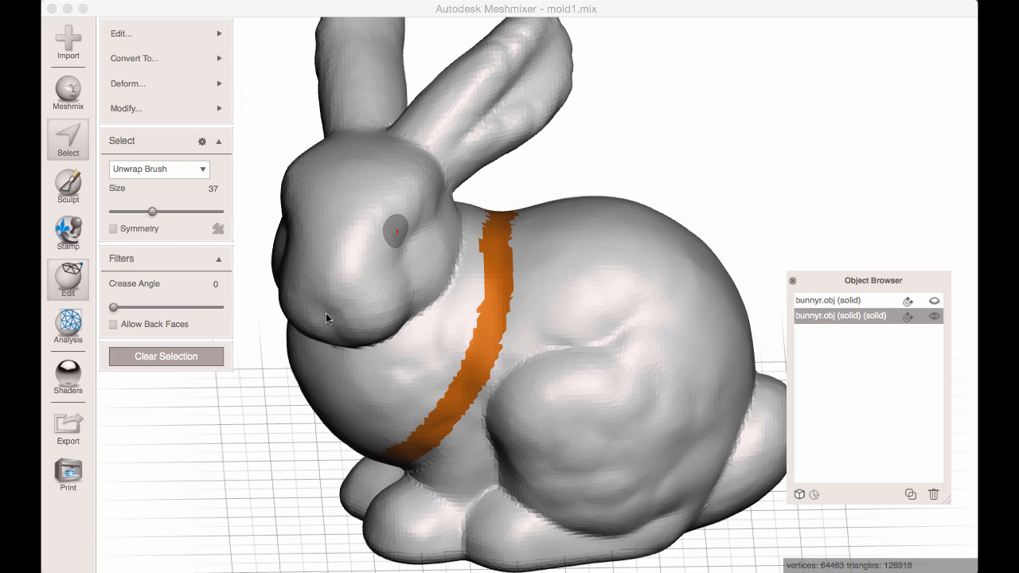
{"action": "right_click_drag", "start_coordinate": [543, 323], "coordinate": [324, 264]}
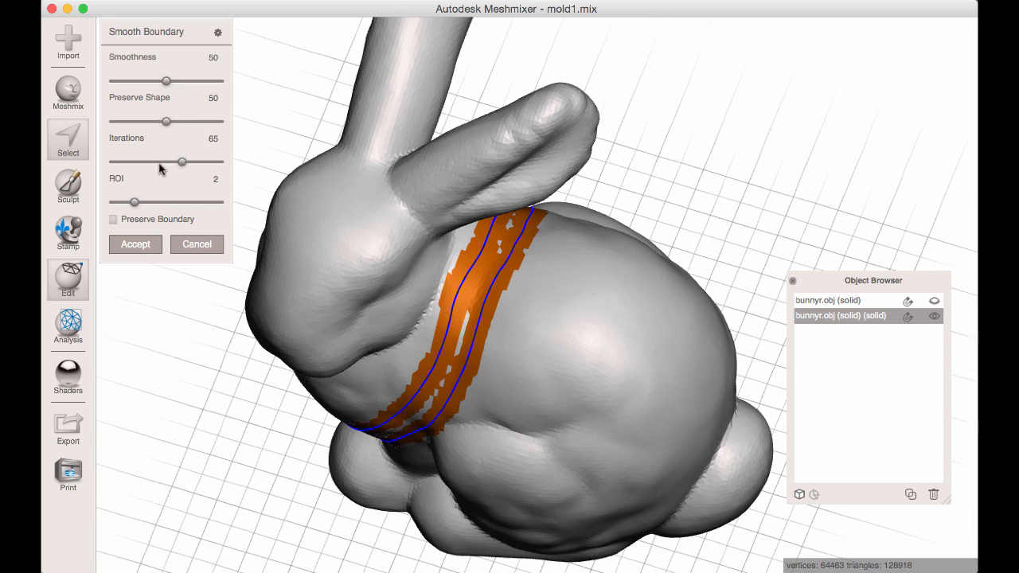
{"action": "right_click_drag", "start_coordinate": [341, 219], "coordinate": [153, 188]}
{"action": "right_click_drag", "start_coordinate": [440, 265], "coordinate": [195, 153]}
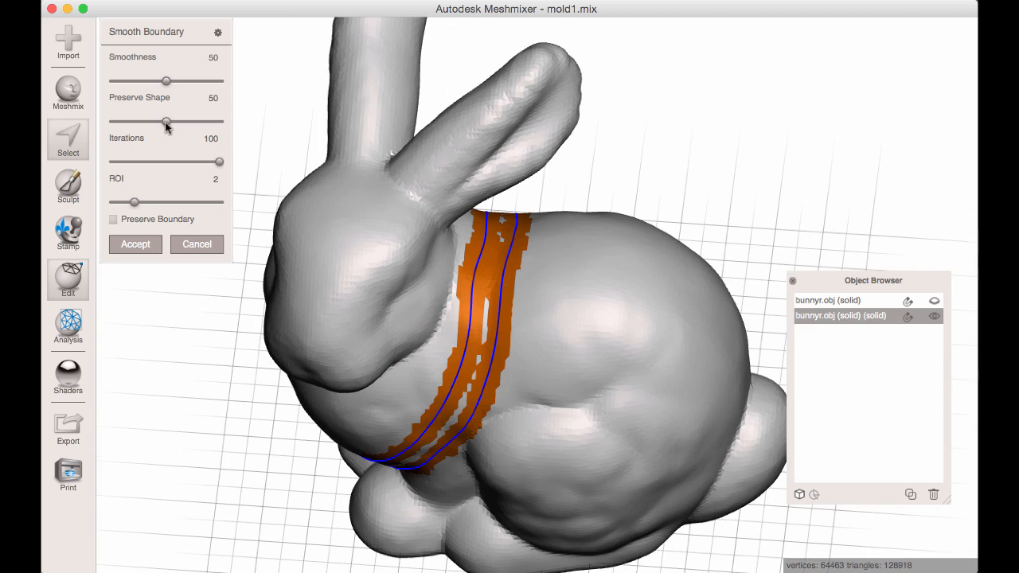
{"action": "right_click_drag", "start_coordinate": [421, 239], "coordinate": [470, 271]}
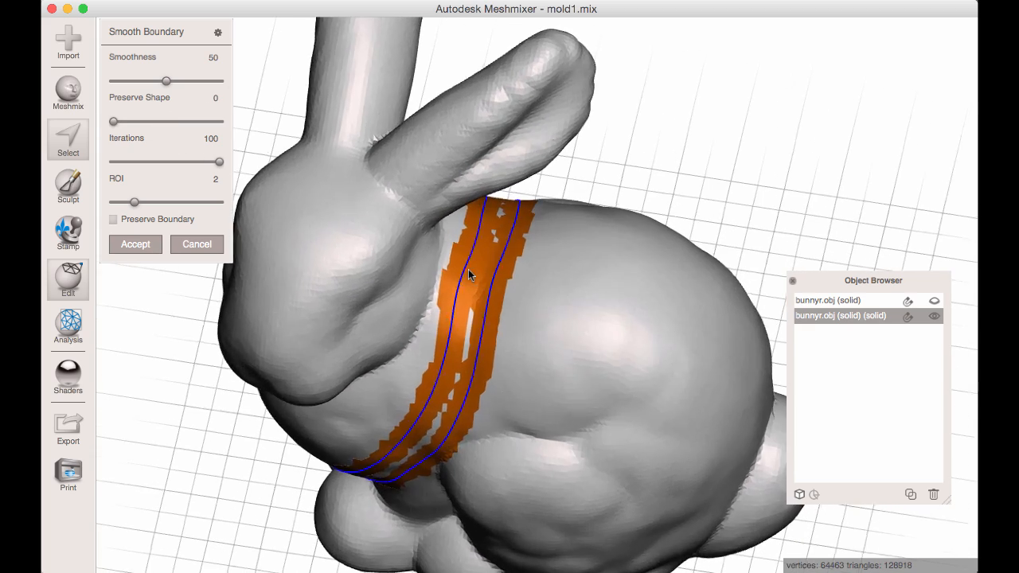
{"action": "key", "text": "w"}
{"action": "key", "text": "w"}
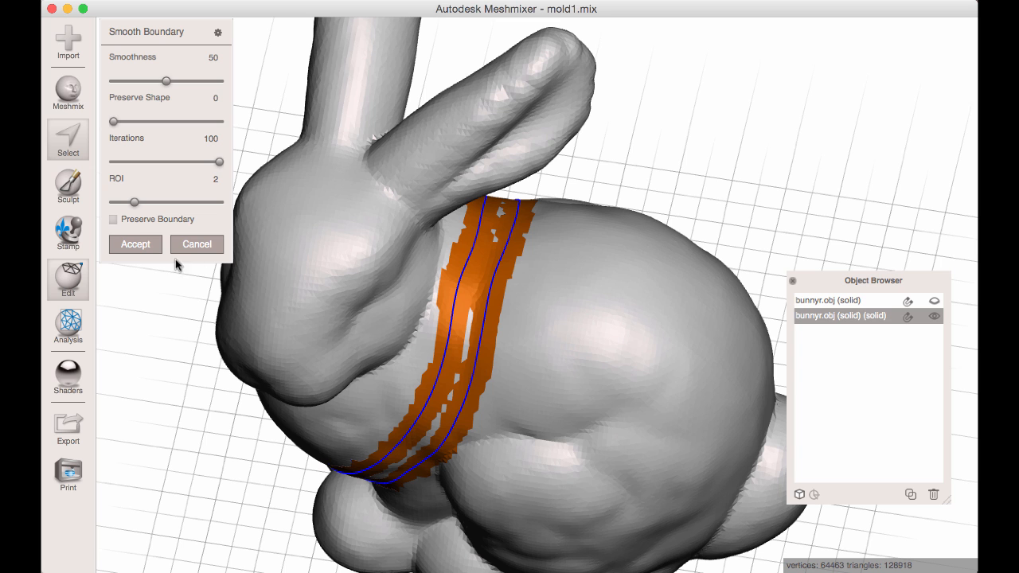
{"action": "left_click", "coordinate": [135, 245]}
{"action": "right_click_drag", "start_coordinate": [512, 309], "coordinate": [513, 258]}
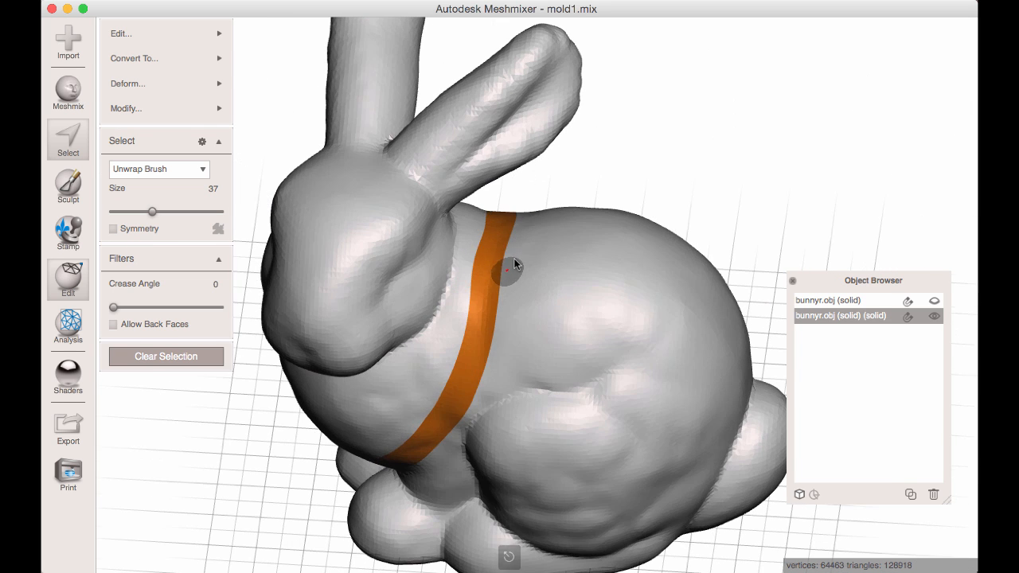
{"action": "key", "text": "Escape"}
Examine the mesh normals and color display modes used for showing face groups.
{"action": "right_click_drag", "start_coordinate": [506, 335], "coordinate": [482, 286]}
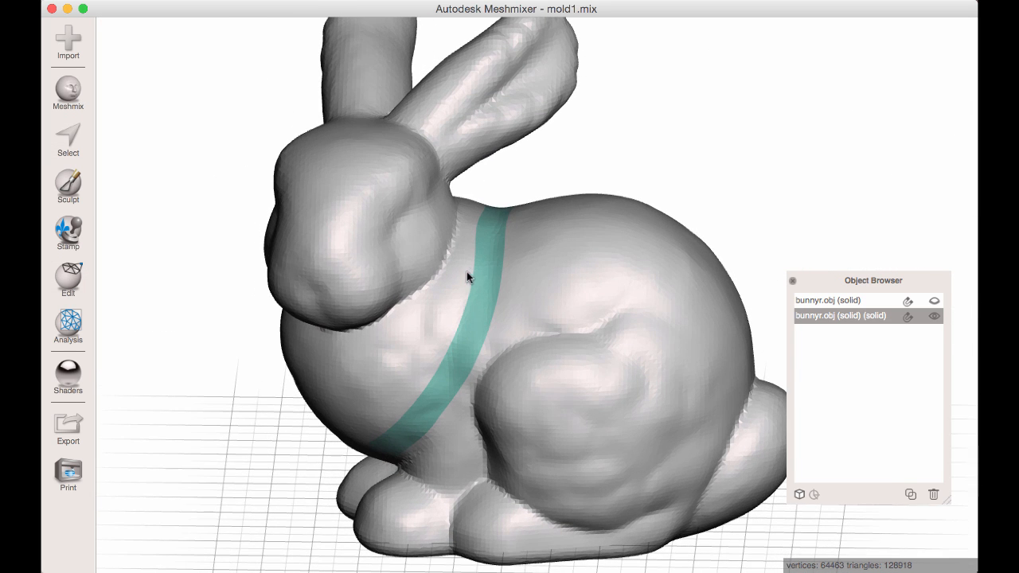
{"action": "key", "text": "space"}
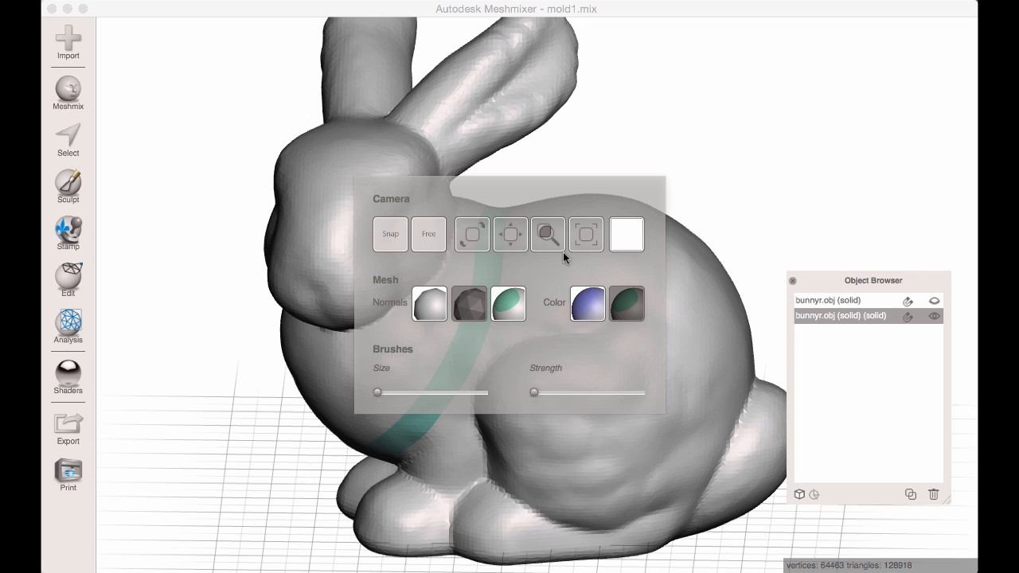
{"action": "left_click", "coordinate": [590, 317]}
{"action": "left_click", "coordinate": [629, 310]}
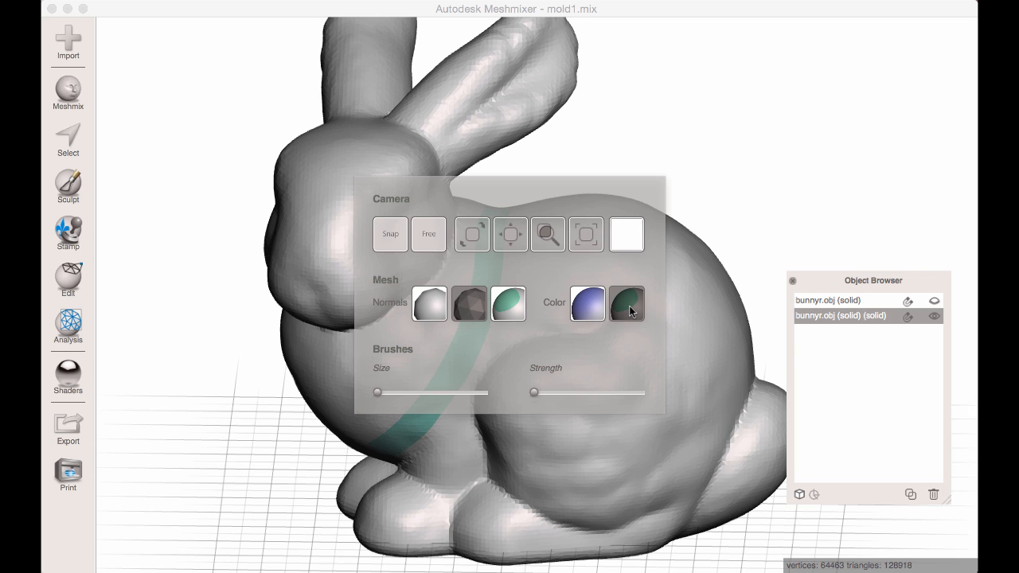
{"action": "mouse_move", "coordinate": [595, 317]}
{"action": "right_mouse_down"}
{"action": "mouse_move", "coordinate": [531, 323]}
{"action": "mouse_move", "coordinate": [471, 313]}
{"action": "right_mouse_up"}
Paint a small size 29 selection patch from the neck onto the band and expand it to the face groups it touches.
{"action": "key", "text": "s"}
{"action": "scroll", "coordinate": [478, 312], "scroll_direction": "down", "scroll_amount": 1}
{"action": "left_click_drag", "start_coordinate": [459, 316], "coordinate": [456, 332]}
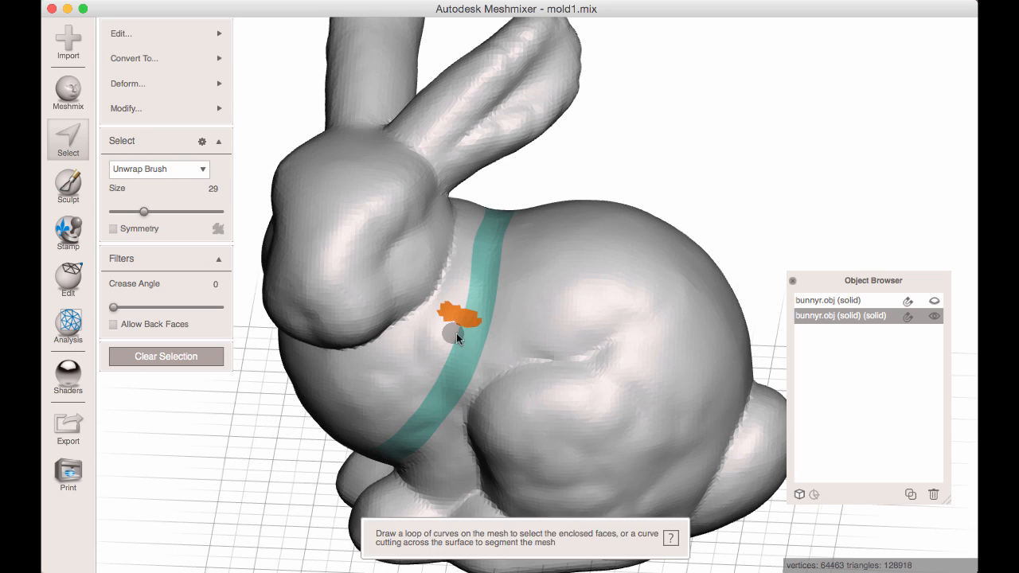
{"action": "right_click_drag", "start_coordinate": [456, 333], "coordinate": [472, 321]}
{"action": "left_click", "coordinate": [195, 109]}
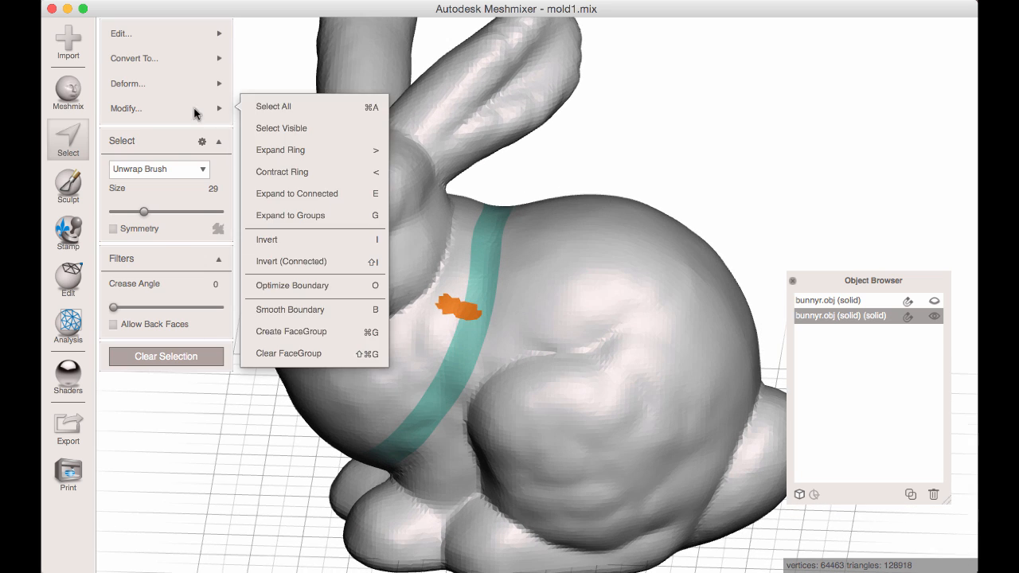
{"action": "left_click", "coordinate": [313, 218]}
{"action": "right_click_drag", "start_coordinate": [314, 218], "coordinate": [433, 268]}
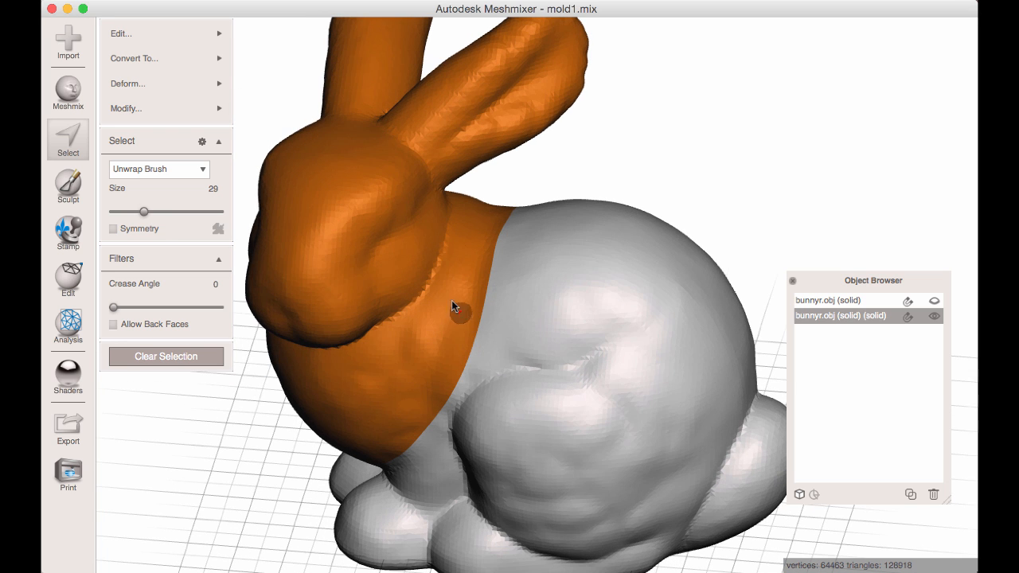
Create a single face group from the selected head, chest and band, and check it without a selection.
{"action": "left_click", "coordinate": [195, 109]}
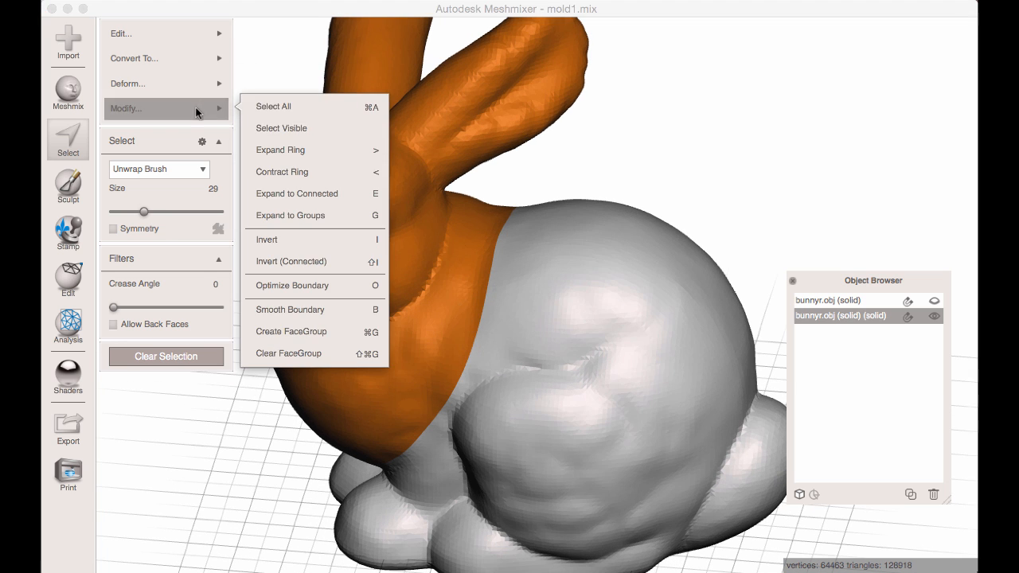
{"action": "left_click", "coordinate": [306, 331]}
{"action": "right_click_drag", "start_coordinate": [425, 279], "coordinate": [376, 196]}
{"action": "key", "text": "s"}
{"action": "double_click", "coordinate": [363, 196]}
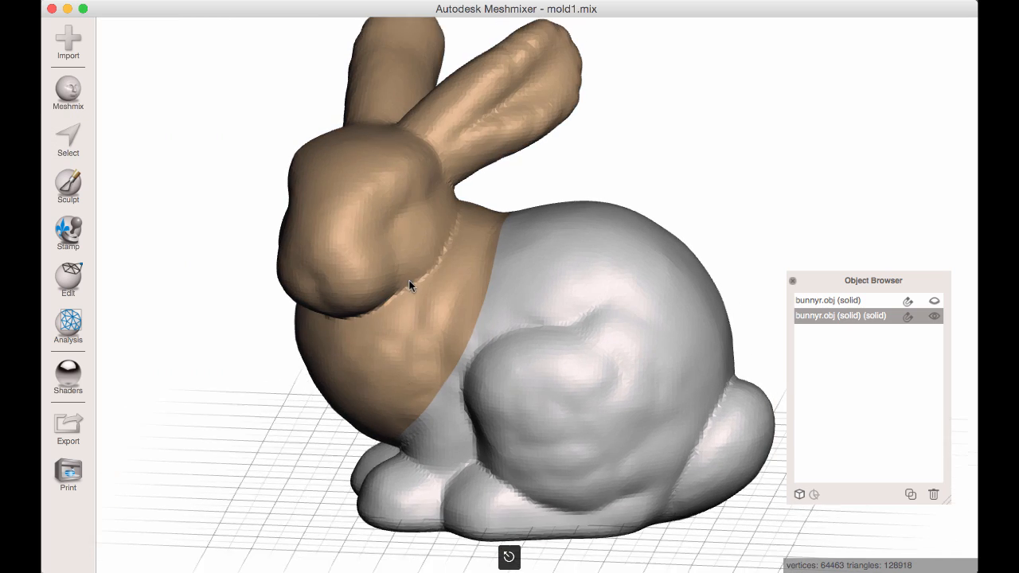
{"action": "right_click_drag", "start_coordinate": [406, 267], "coordinate": [512, 340]}
Select the whole head and chest face group and separate it from the body into its own object.
{"action": "key", "text": "s"}
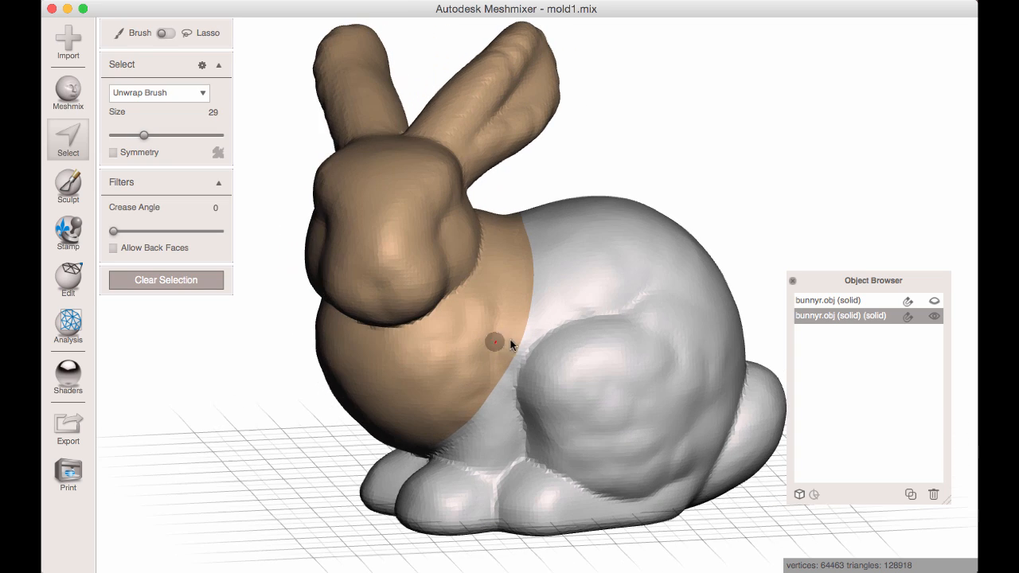
{"action": "mouse_move", "coordinate": [425, 284]}
{"action": "right_mouse_down"}
{"action": "mouse_move", "coordinate": [449, 306]}
{"action": "mouse_move", "coordinate": [418, 320]}
{"action": "mouse_move", "coordinate": [432, 301]}
{"action": "right_mouse_up"}
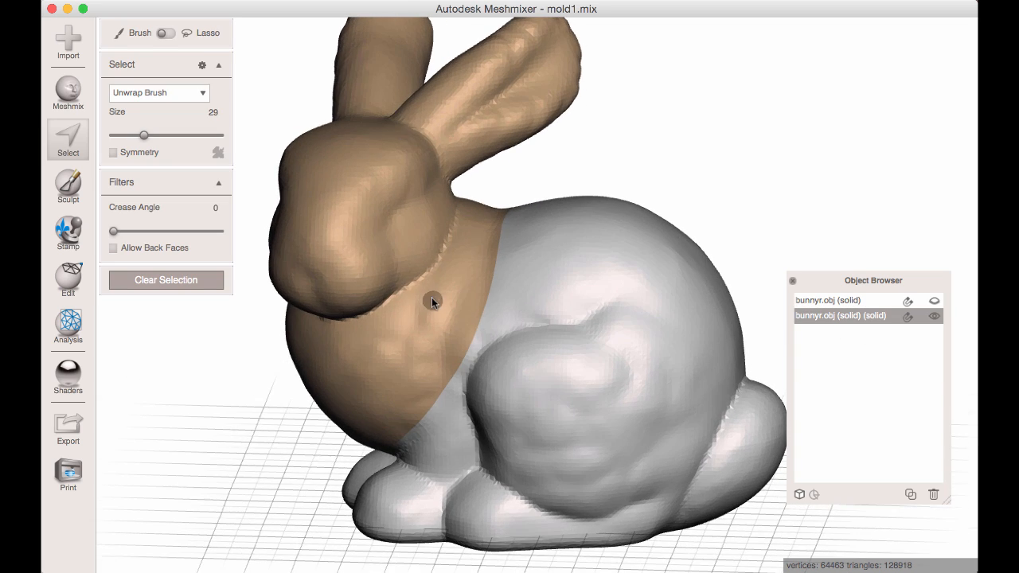
{"action": "double_click", "coordinate": [364, 229]}
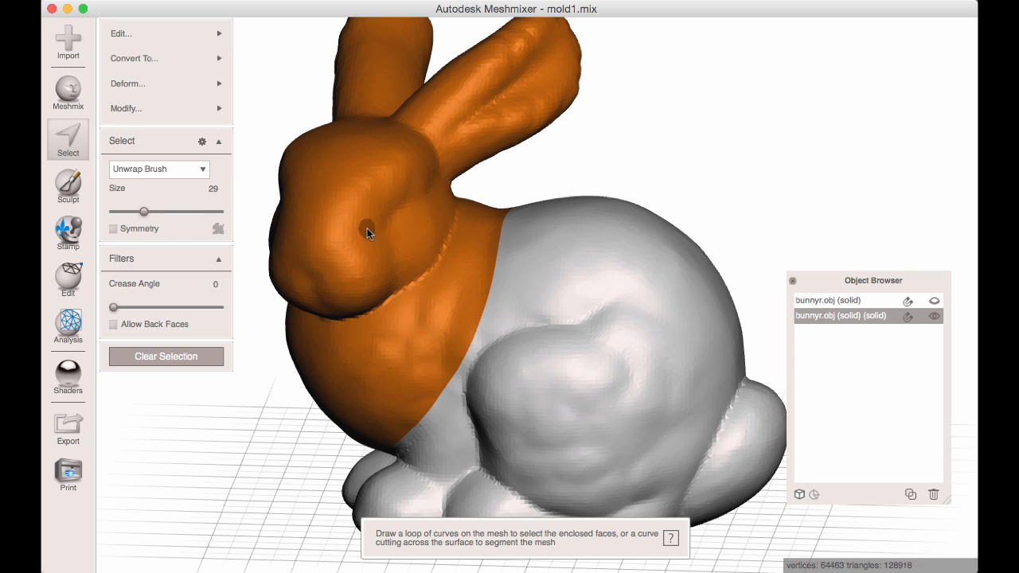
{"action": "left_click", "coordinate": [169, 34]}
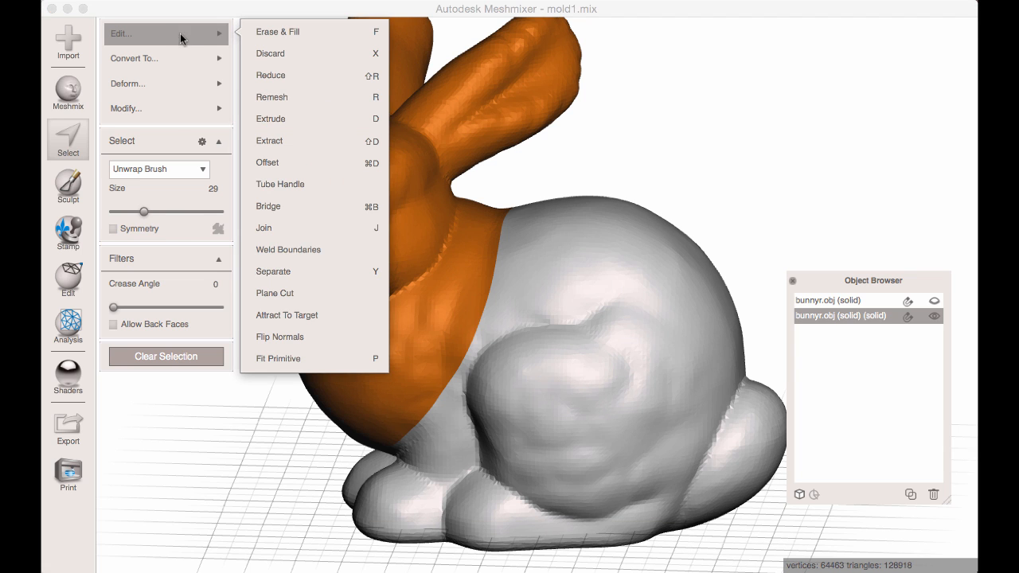
{"action": "left_click", "coordinate": [303, 277]}
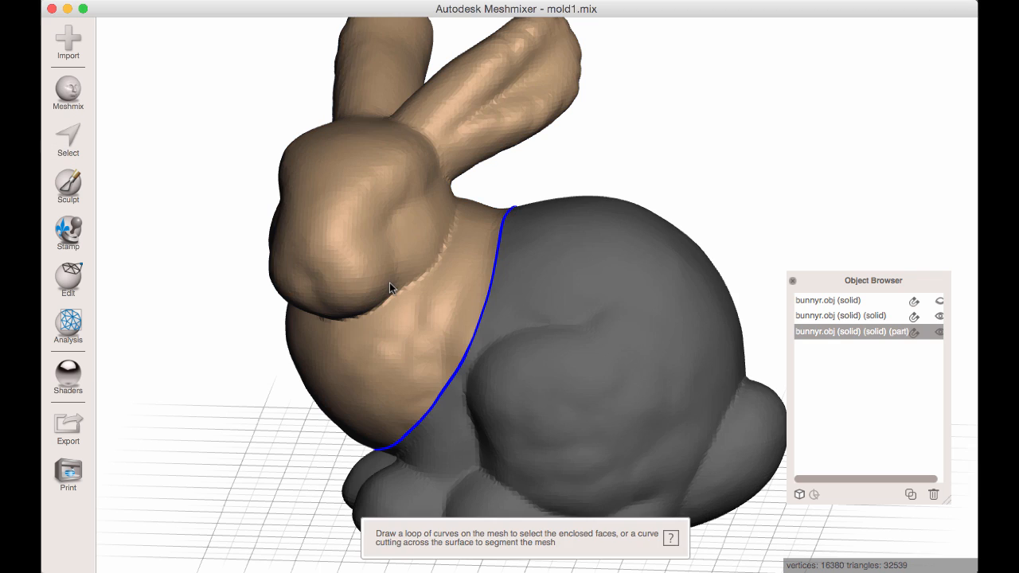
Hide the body object bunnyr.obj (solid) (solid) and leave the separated head part visible and active.
{"action": "left_click", "coordinate": [560, 314]}
{"action": "left_click", "coordinate": [423, 297]}
{"action": "left_click", "coordinate": [579, 322]}
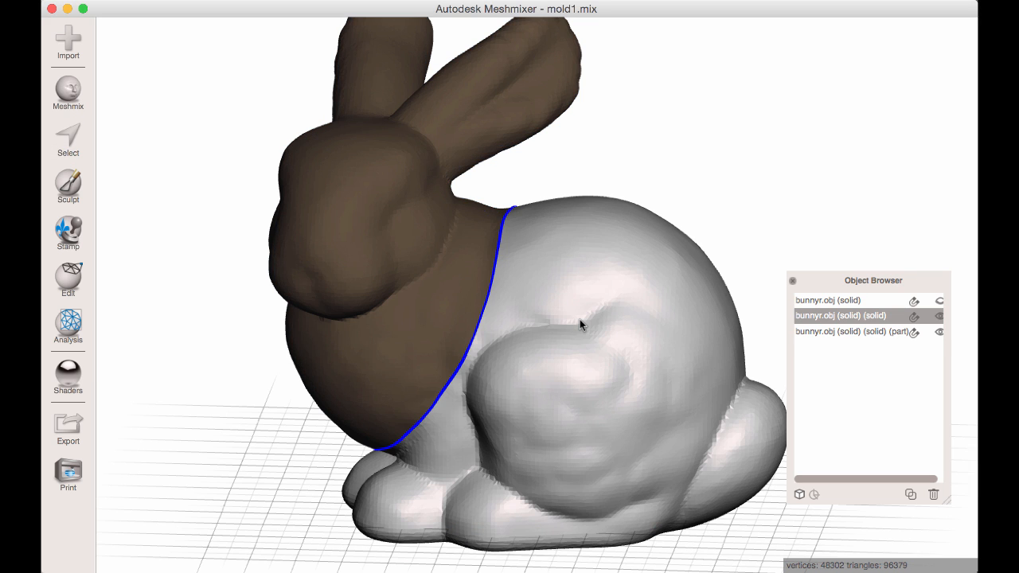
{"action": "key", "text": "super+v"}
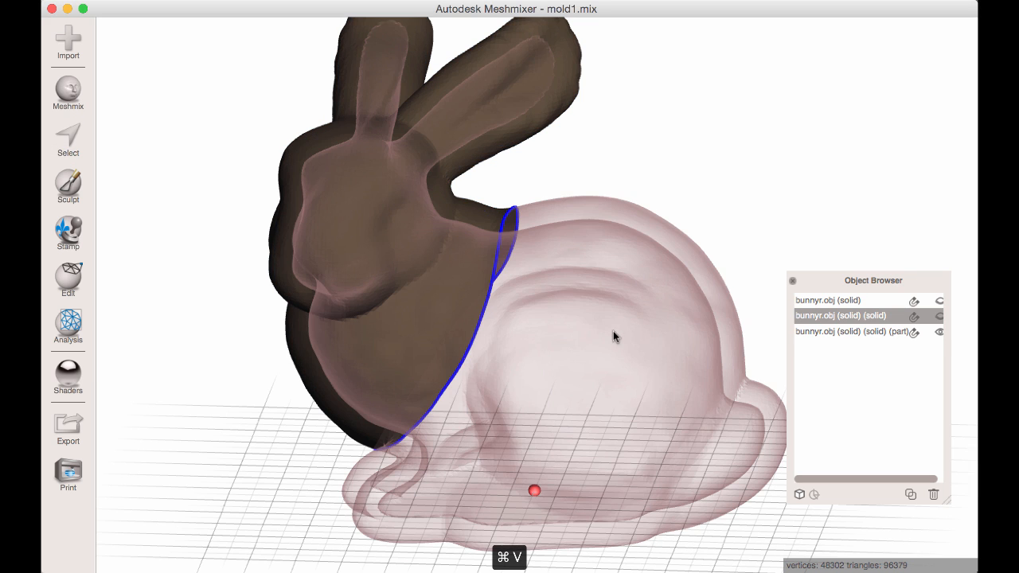
{"action": "left_click", "coordinate": [439, 288]}
{"action": "mouse_move", "coordinate": [438, 288]}
{"action": "right_mouse_down"}
{"action": "mouse_move", "coordinate": [467, 330]}
{"action": "mouse_move", "coordinate": [428, 346]}
{"action": "mouse_move", "coordinate": [467, 379]}
{"action": "mouse_move", "coordinate": [564, 409]}
{"action": "mouse_move", "coordinate": [458, 192]}
{"action": "right_mouse_up"}
Select the head part's open boundary, close it with Erase & Fill using the Flat Remeshed type, and accept the fill.
{"action": "key", "text": "s"}
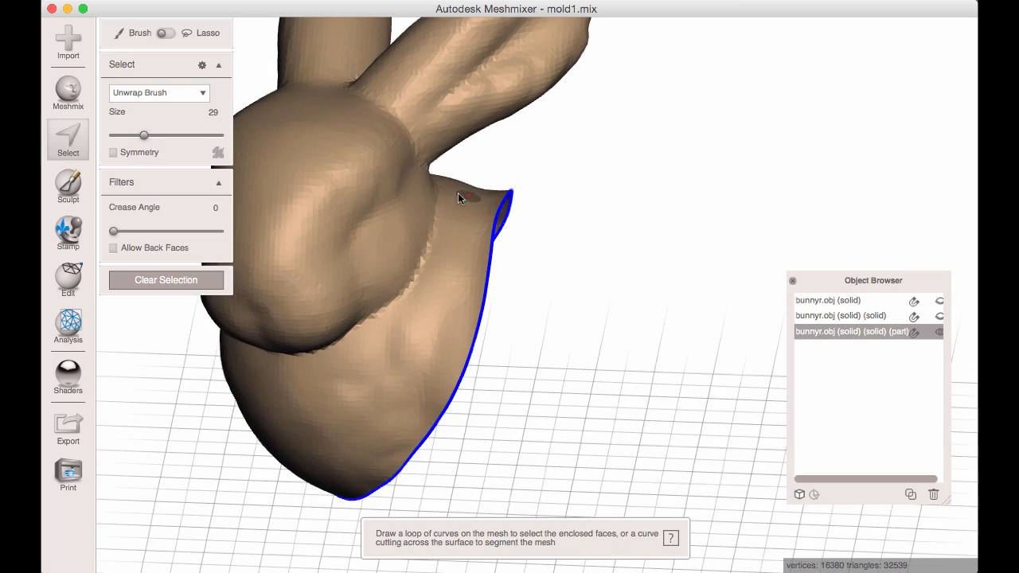
{"action": "double_click", "coordinate": [483, 284]}
{"action": "right_click_drag", "start_coordinate": [483, 284], "coordinate": [298, 539]}
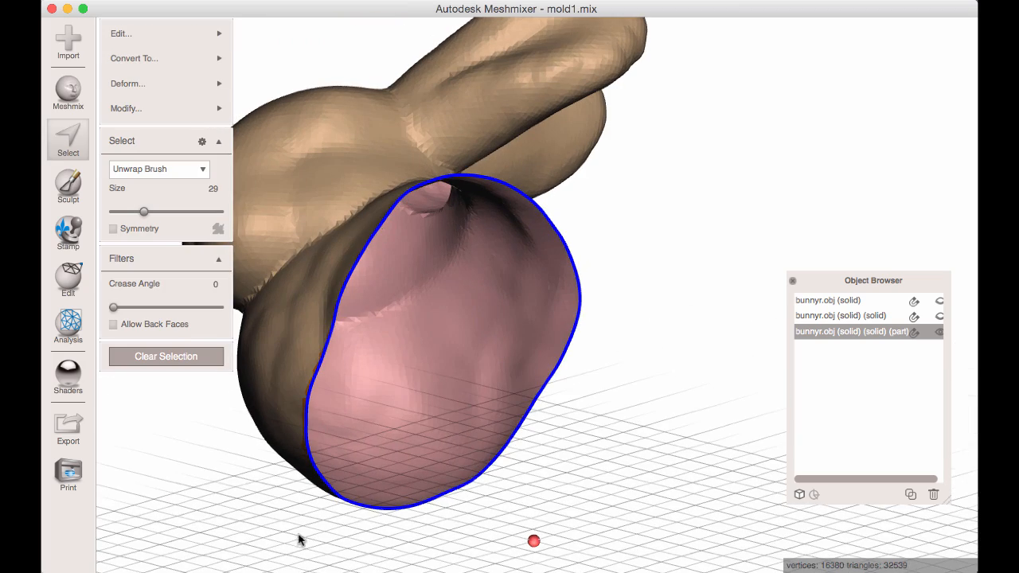
{"action": "right_click_drag", "start_coordinate": [443, 397], "coordinate": [489, 423]}
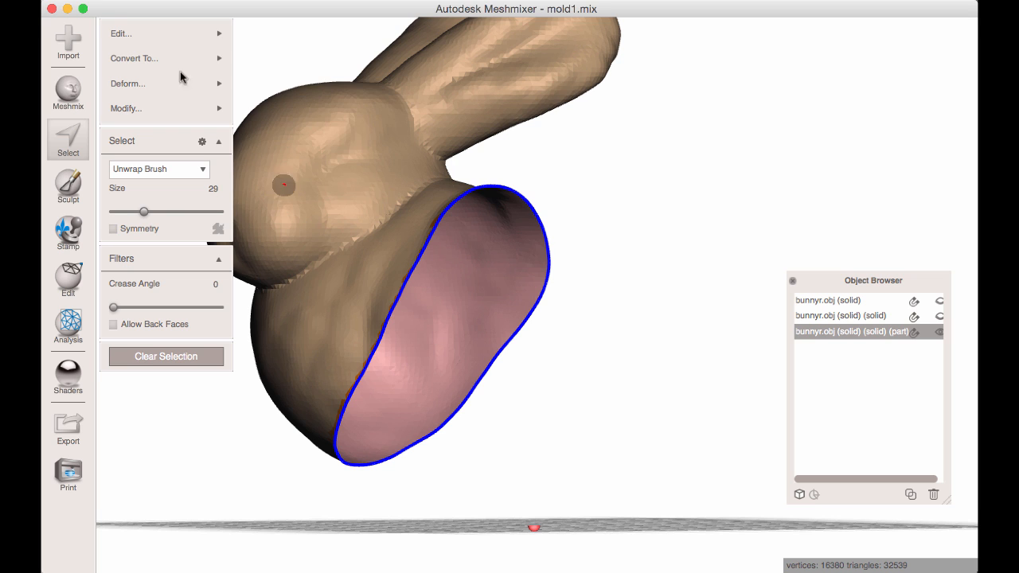
{"action": "mouse_move", "coordinate": [148, 33]}
{"action": "left_click", "coordinate": [262, 32]}
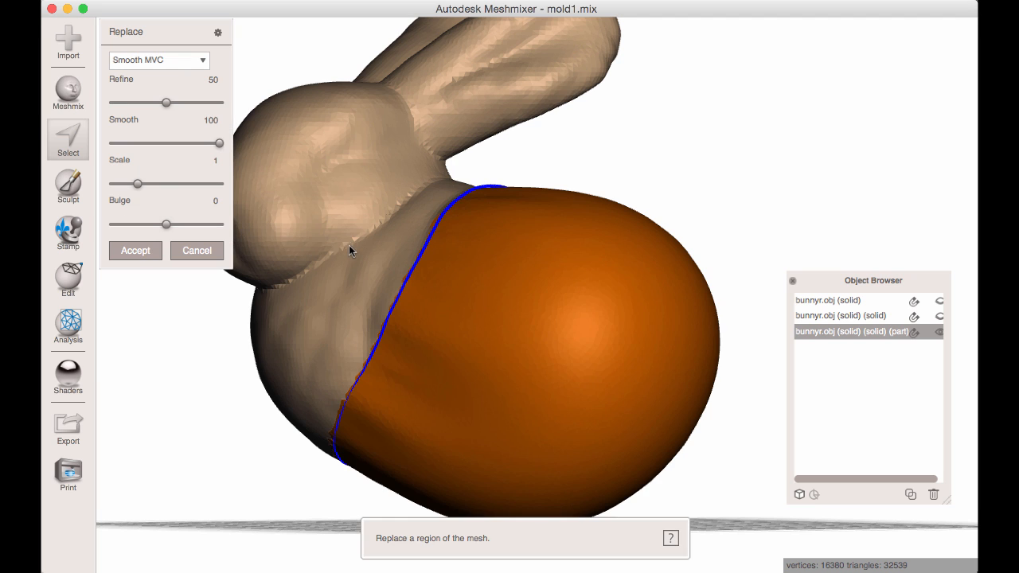
{"action": "right_click_drag", "start_coordinate": [348, 249], "coordinate": [267, 121]}
{"action": "left_click", "coordinate": [159, 60]}
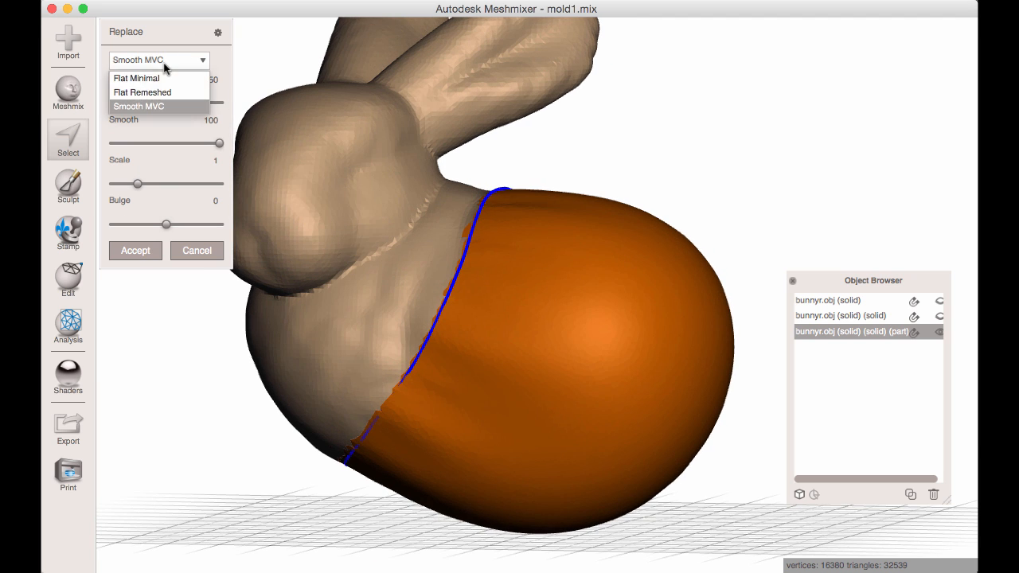
{"action": "left_click", "coordinate": [176, 102]}
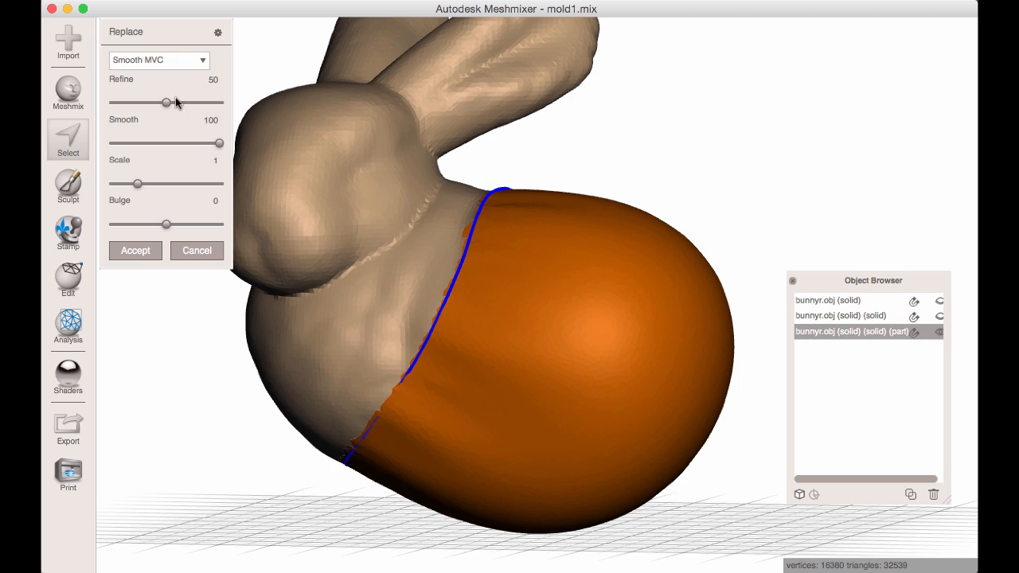
{"action": "right_click_drag", "start_coordinate": [353, 314], "coordinate": [388, 371]}
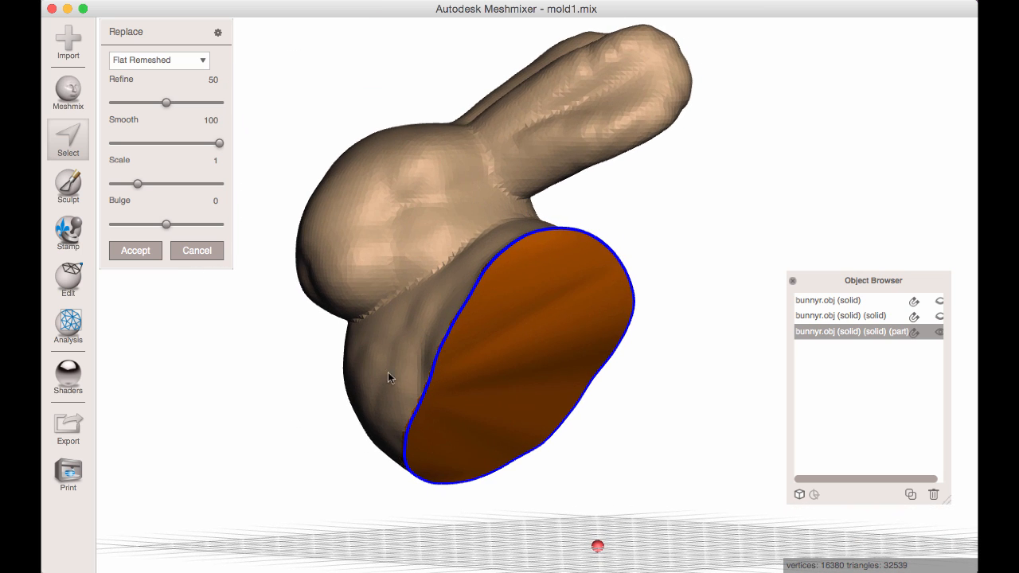
{"action": "left_click", "coordinate": [135, 251]}
Try to select the flat cap over the head part's opening by its face group, and clear the selection.
{"action": "mouse_move", "coordinate": [414, 342]}
{"action": "right_mouse_down"}
{"action": "mouse_move", "coordinate": [453, 355]}
{"action": "mouse_move", "coordinate": [477, 326]}
{"action": "mouse_move", "coordinate": [462, 316]}
{"action": "mouse_move", "coordinate": [451, 316]}
{"action": "mouse_move", "coordinate": [532, 360]}
{"action": "mouse_move", "coordinate": [461, 365]}
{"action": "mouse_move", "coordinate": [519, 382]}
{"action": "mouse_move", "coordinate": [430, 332]}
{"action": "mouse_move", "coordinate": [438, 347]}
{"action": "mouse_move", "coordinate": [464, 298]}
{"action": "mouse_move", "coordinate": [463, 262]}
{"action": "mouse_move", "coordinate": [529, 305]}
{"action": "mouse_move", "coordinate": [514, 318]}
{"action": "mouse_move", "coordinate": [480, 316]}
{"action": "mouse_move", "coordinate": [488, 320]}
{"action": "right_mouse_up"}
{"action": "scroll", "coordinate": [495, 368], "scroll_direction": "up", "scroll_amount": 5}
{"action": "key", "text": "Escape"}
{"action": "key", "text": "s"}
{"action": "double_click", "coordinate": [462, 321]}
{"action": "key", "text": "Escape"}
Set the selection's crease angle filter to 72 and paint the selection along the upper part of the head part's flat cap.
{"action": "key", "text": "s"}
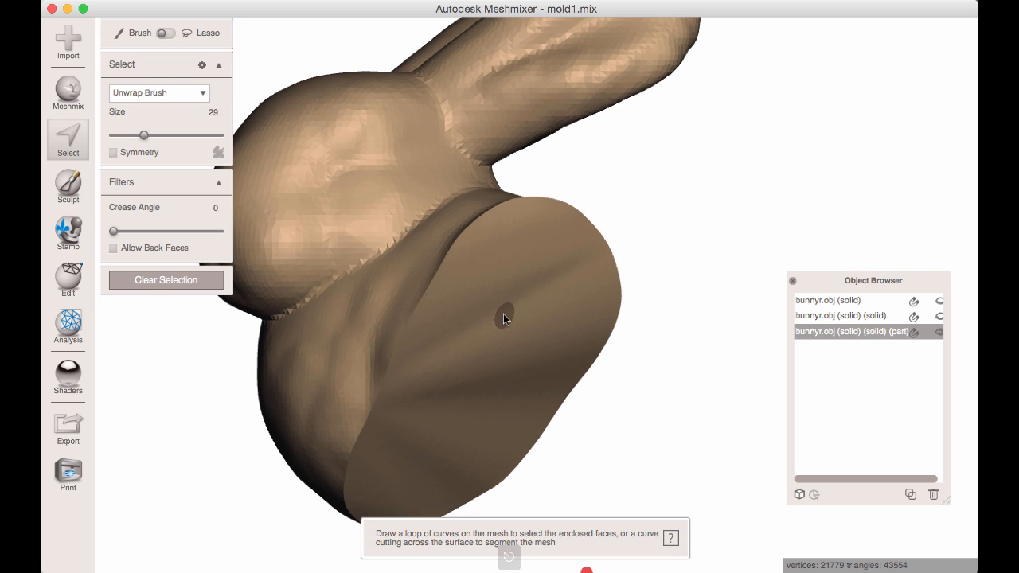
{"action": "key", "text": "bracketright"}
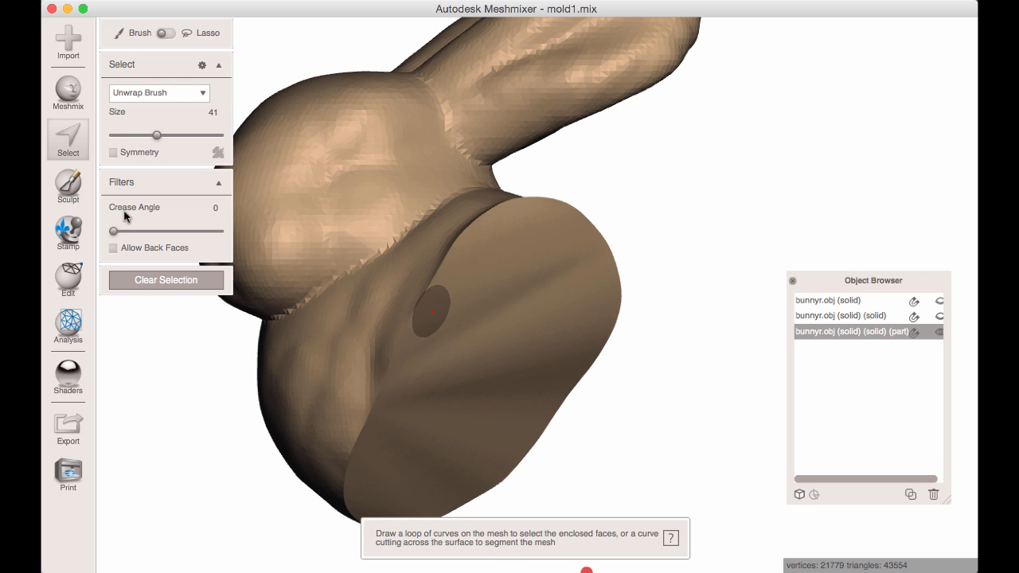
{"action": "left_click_drag", "start_coordinate": [112, 231], "coordinate": [203, 231]}
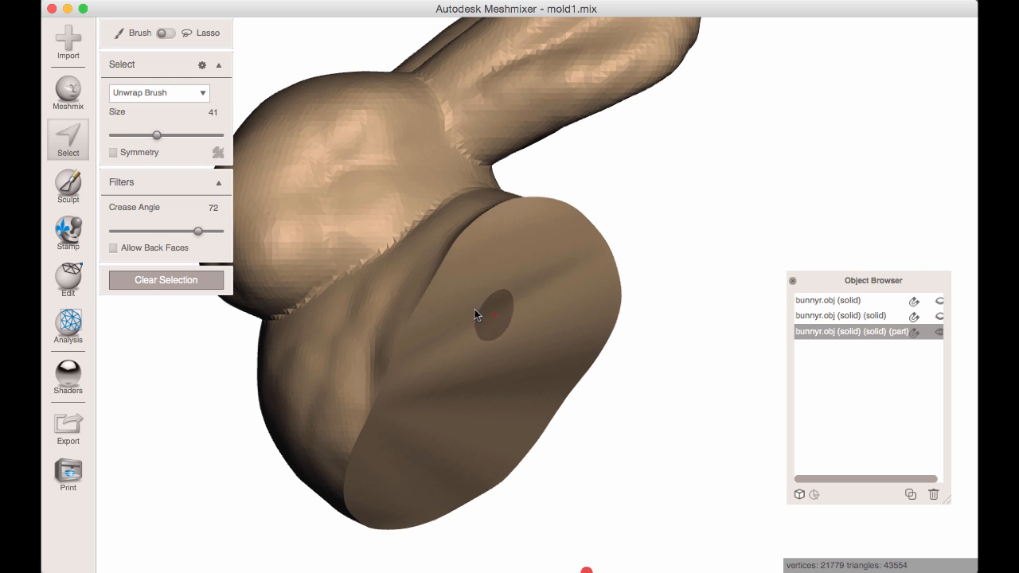
{"action": "right_click_drag", "start_coordinate": [474, 309], "coordinate": [444, 267]}
{"action": "key", "text": "bracketright"}
{"action": "key", "text": "bracketright"}
{"action": "key", "text": "bracketright"}
{"action": "mouse_move", "coordinate": [444, 267]}
{"action": "left_mouse_down"}
{"action": "mouse_move", "coordinate": [449, 252]}
{"action": "mouse_move", "coordinate": [493, 230]}
{"action": "mouse_move", "coordinate": [556, 250]}
{"action": "left_mouse_up"}
{"action": "right_click_drag", "start_coordinate": [556, 251], "coordinate": [635, 270]}
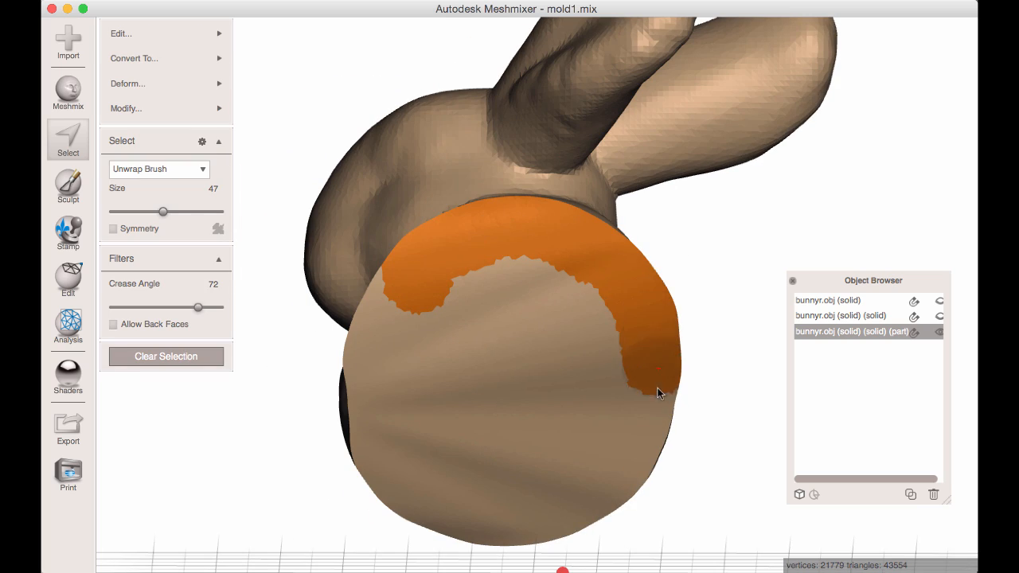
Paint the rest of the flat cap into the selection and create a face group from it.
{"action": "right_click_drag", "start_coordinate": [657, 387], "coordinate": [632, 404]}
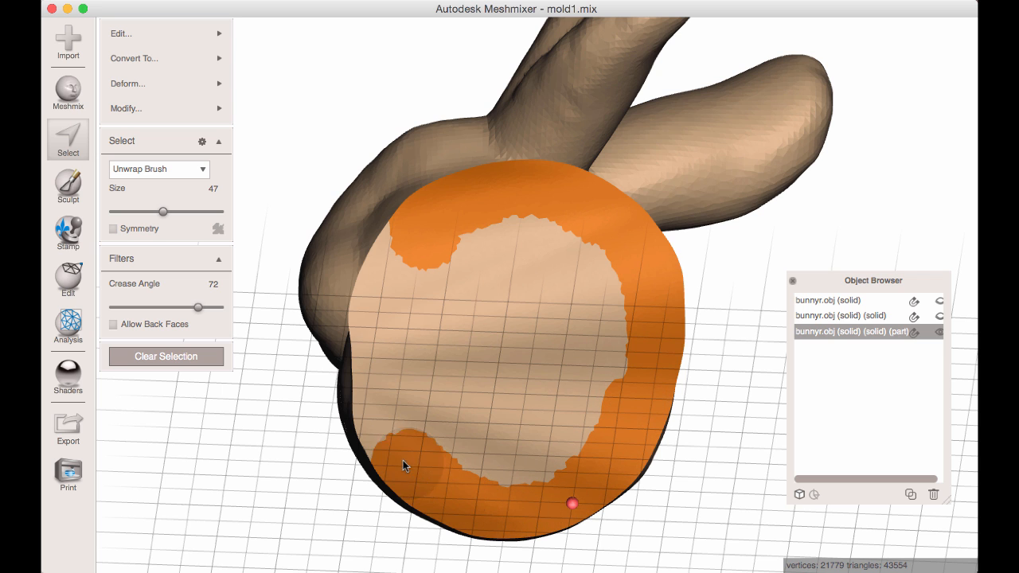
{"action": "mouse_move", "coordinate": [375, 362]}
{"action": "left_mouse_down"}
{"action": "mouse_move", "coordinate": [384, 260]}
{"action": "mouse_move", "coordinate": [422, 366]}
{"action": "mouse_move", "coordinate": [501, 478]}
{"action": "mouse_move", "coordinate": [608, 388]}
{"action": "mouse_move", "coordinate": [534, 230]}
{"action": "mouse_move", "coordinate": [437, 296]}
{"action": "mouse_move", "coordinate": [505, 278]}
{"action": "mouse_move", "coordinate": [530, 355]}
{"action": "left_mouse_up"}
{"action": "left_click_drag", "start_coordinate": [495, 424], "coordinate": [596, 341]}
{"action": "mouse_move", "coordinate": [595, 341]}
{"action": "right_mouse_down"}
{"action": "mouse_move", "coordinate": [582, 402]}
{"action": "mouse_move", "coordinate": [604, 364]}
{"action": "mouse_move", "coordinate": [465, 350]}
{"action": "mouse_move", "coordinate": [469, 360]}
{"action": "right_mouse_up"}
{"action": "key", "text": "super+g"}
{"action": "key", "text": "Escape"}
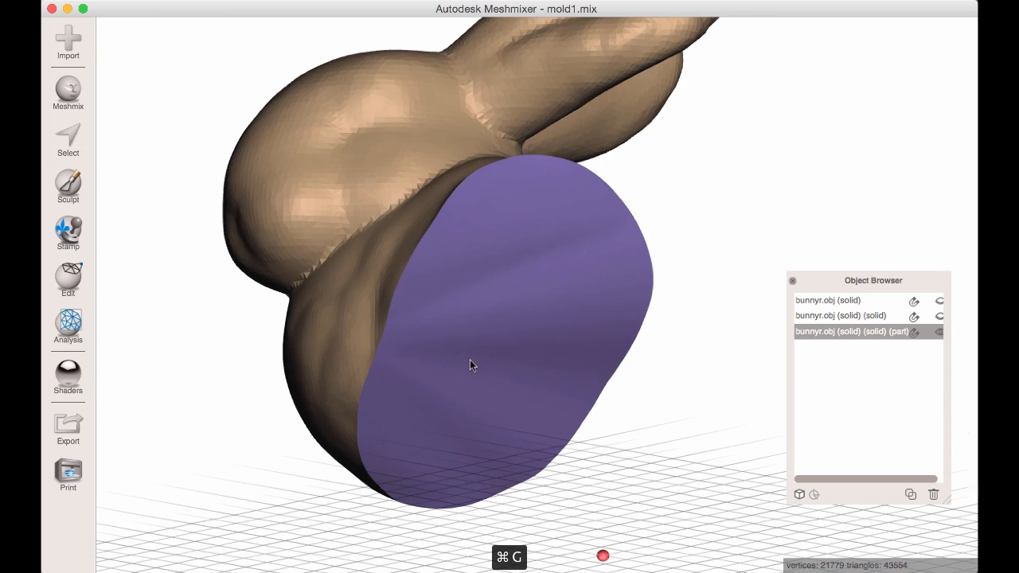
Select the cap by its face group and separate it from the head part into its own object.
{"action": "key", "text": "s"}
{"action": "left_click", "coordinate": [494, 334]}
{"action": "double_click", "coordinate": [494, 340]}
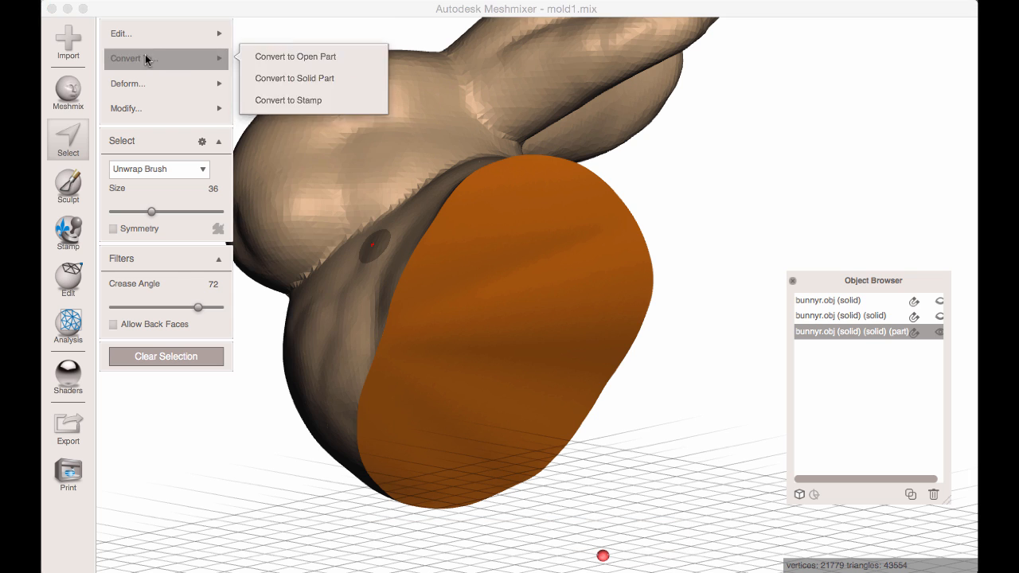
{"action": "mouse_move", "coordinate": [151, 34]}
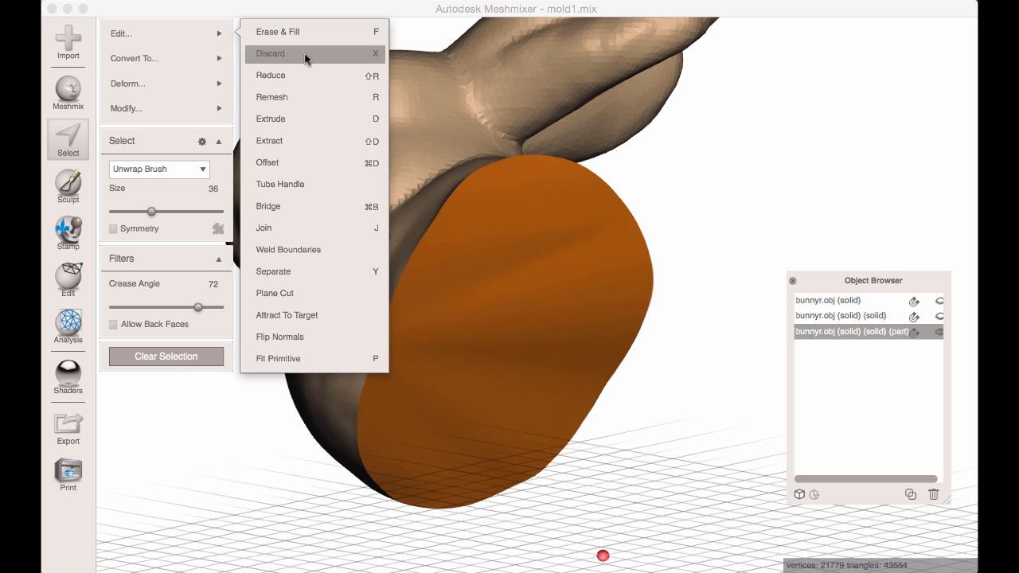
{"action": "left_click", "coordinate": [286, 273]}
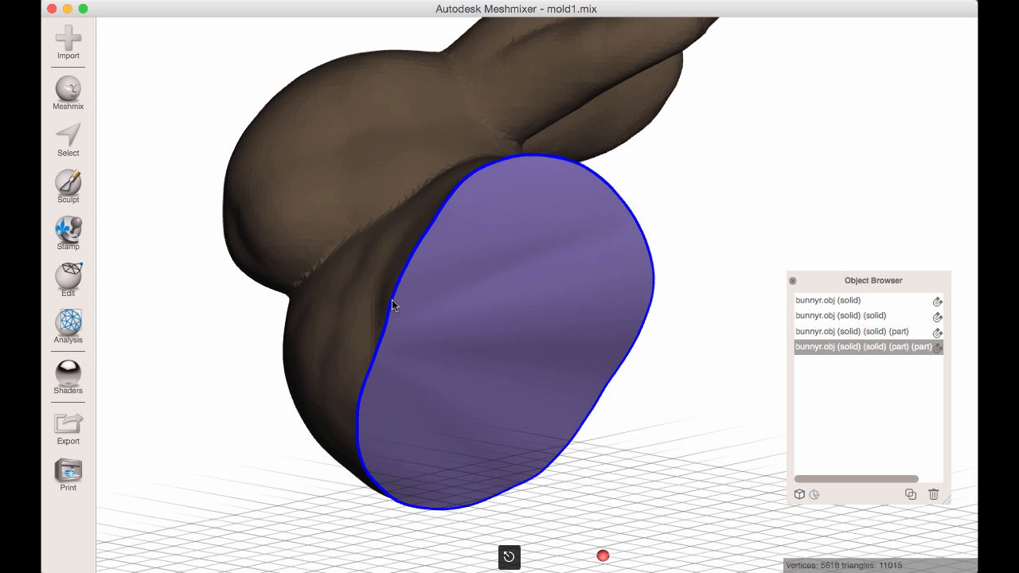
Duplicate the separated cap object.
{"action": "right_click_drag", "start_coordinate": [473, 325], "coordinate": [562, 367]}
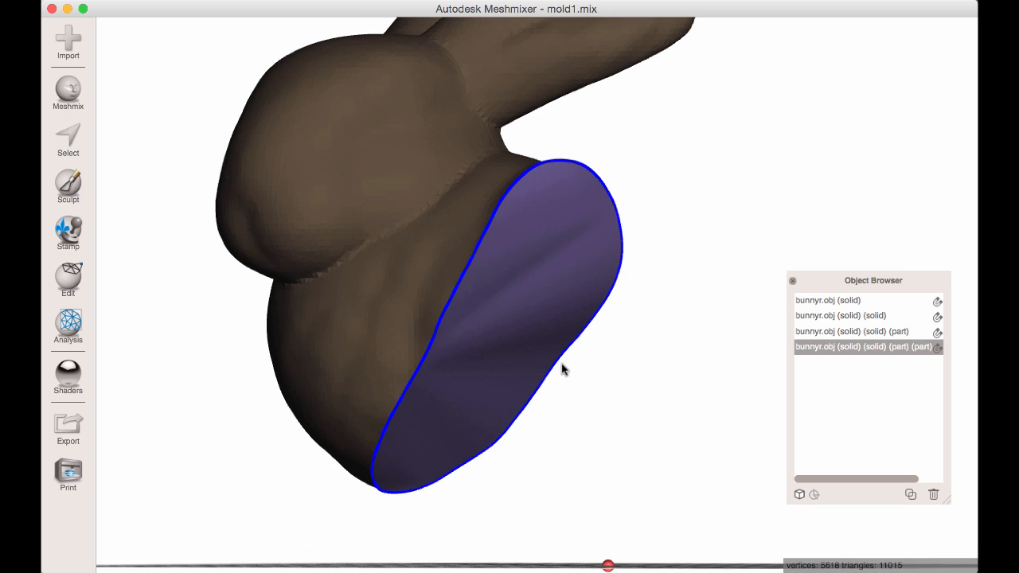
{"action": "left_click", "coordinate": [909, 494]}
{"action": "left_click_drag", "start_coordinate": [875, 477], "coordinate": [911, 480]}
Select the head part together with the original cap and combine them into one object.
{"action": "left_click", "coordinate": [368, 237]}
{"action": "right_click_drag", "start_coordinate": [483, 242], "coordinate": [525, 253]}
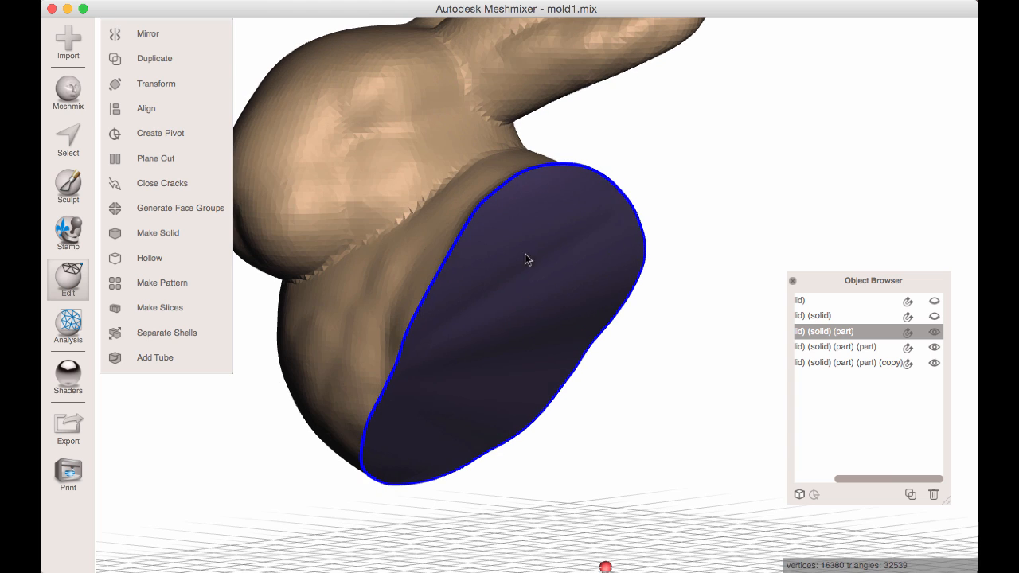
{"action": "left_click", "coordinate": [527, 256], "text": "shift"}
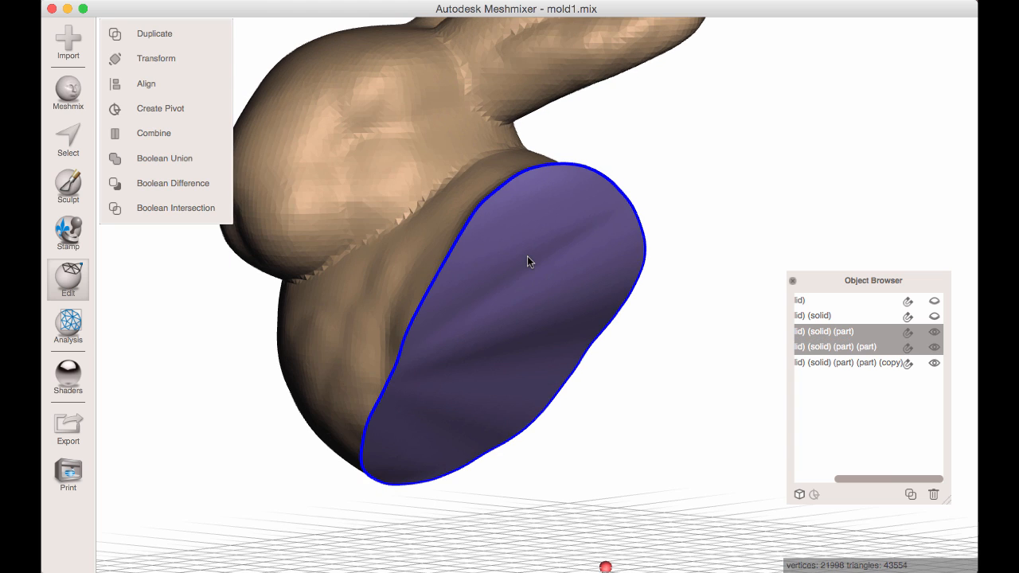
{"action": "left_click", "coordinate": [155, 134]}
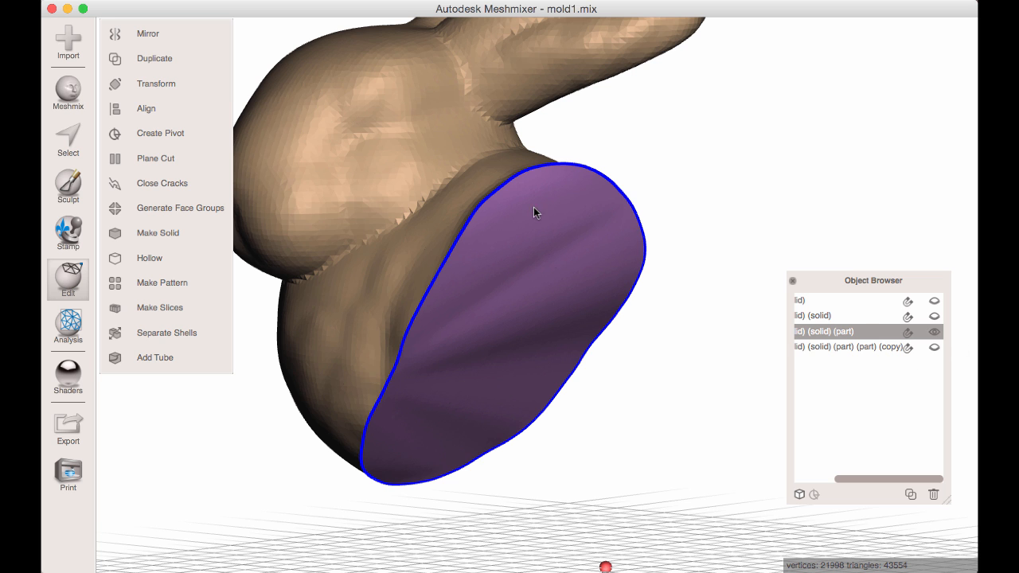
{"action": "right_click_drag", "start_coordinate": [449, 223], "coordinate": [513, 301]}
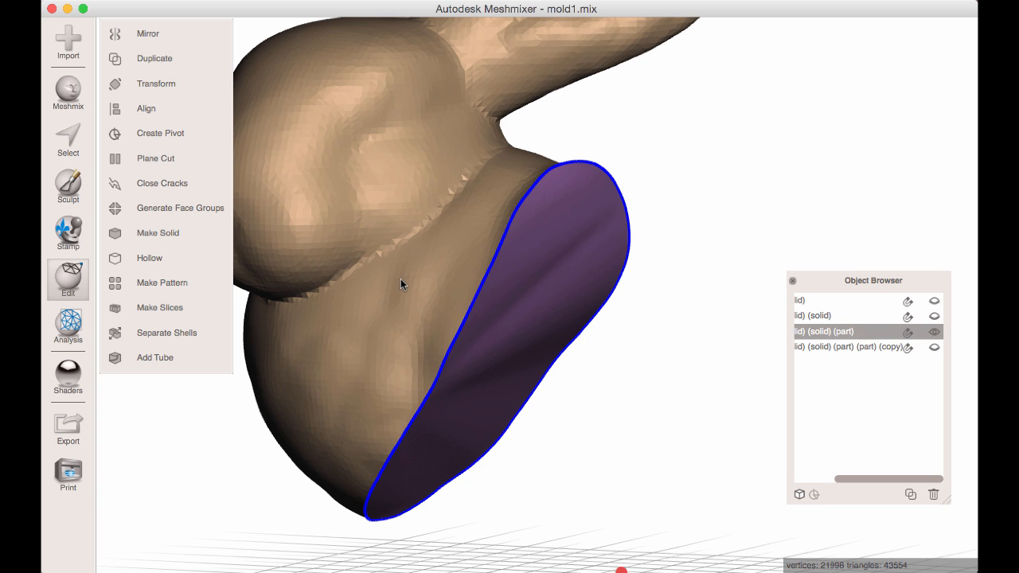
Join the cap to the head part's edge with Close Cracks.
{"action": "left_click", "coordinate": [173, 184]}
{"action": "right_click_drag", "start_coordinate": [374, 235], "coordinate": [475, 239]}
{"action": "right_click_drag", "start_coordinate": [464, 318], "coordinate": [500, 289]}
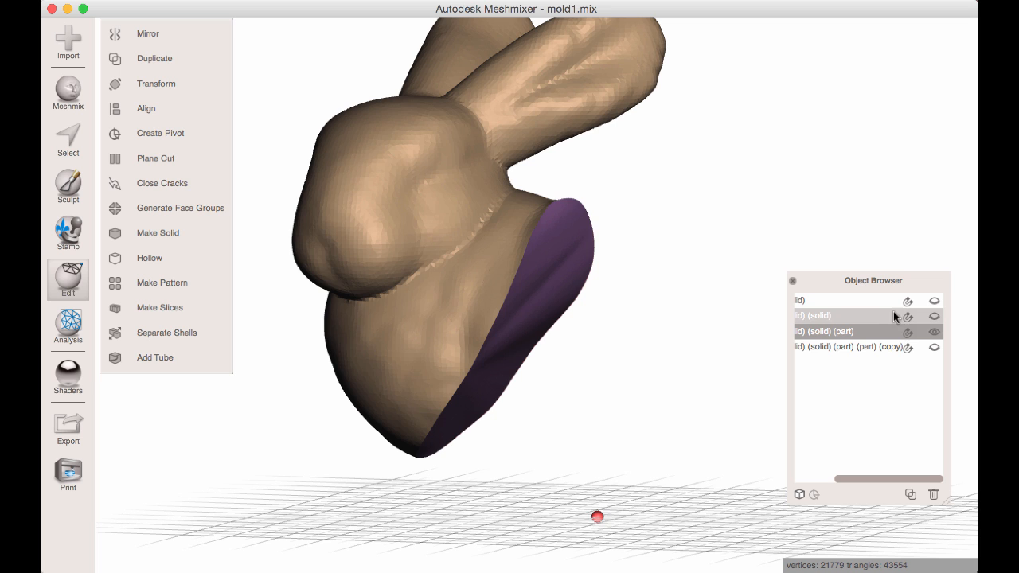
Hide the finished head part, show the body object and the cap copy, and make the body the active object.
{"action": "left_click", "coordinate": [933, 331]}
{"action": "left_click", "coordinate": [934, 317]}
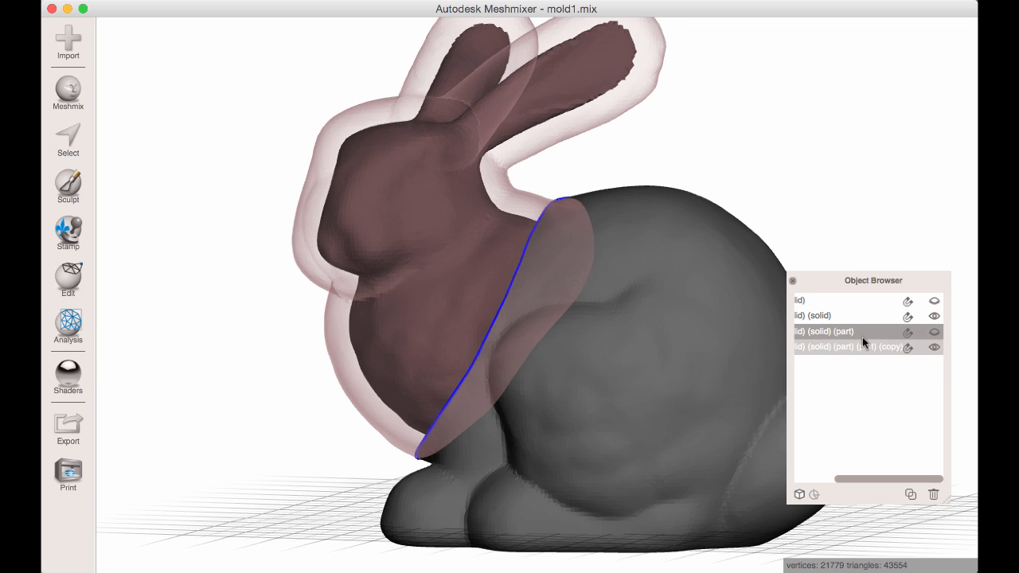
{"action": "left_click", "coordinate": [627, 332]}
{"action": "right_click_drag", "start_coordinate": [628, 332], "coordinate": [474, 275]}
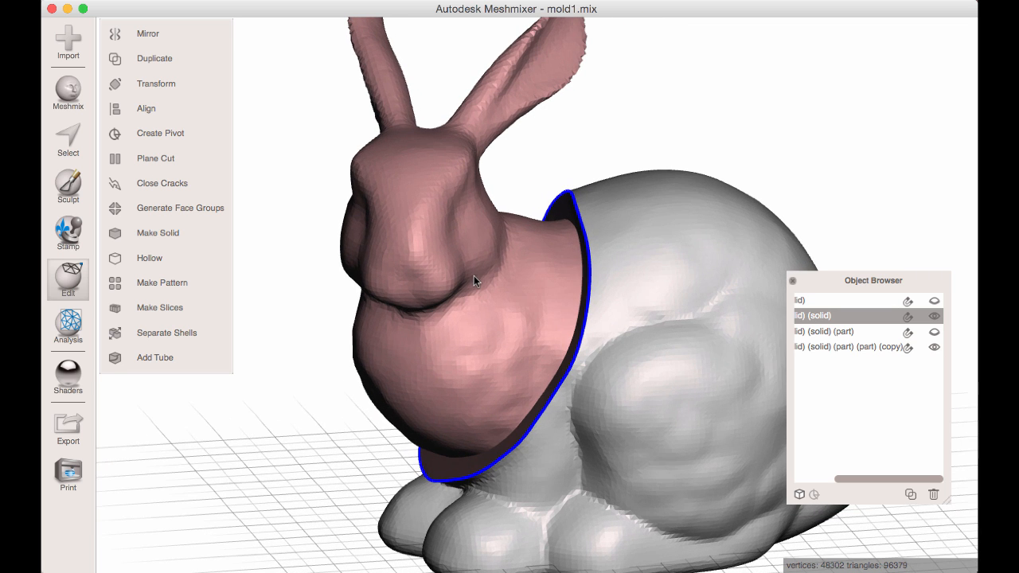
{"action": "right_click_drag", "start_coordinate": [722, 362], "coordinate": [629, 328]}
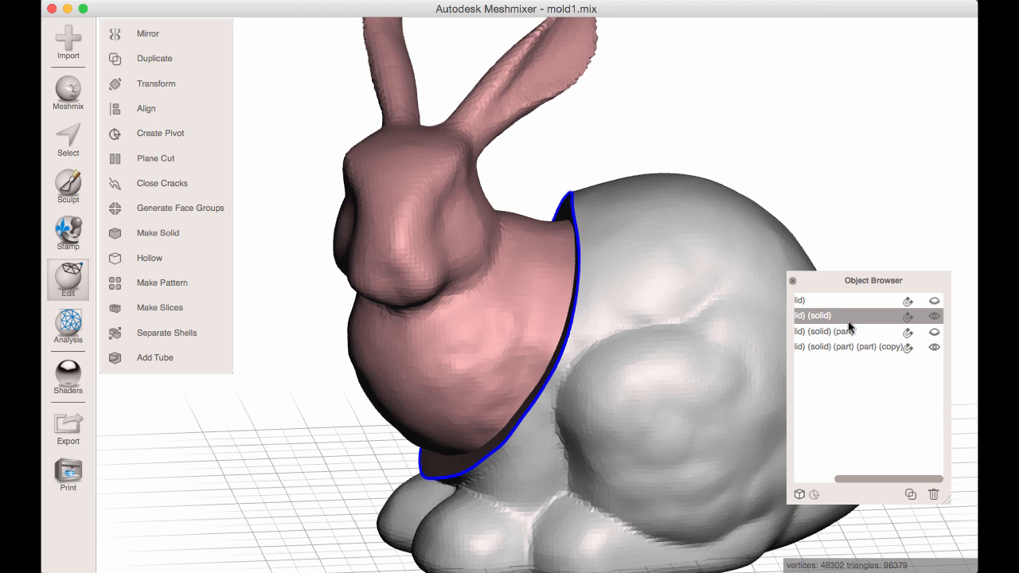
{"action": "right_click_drag", "start_coordinate": [708, 325], "coordinate": [545, 129]}
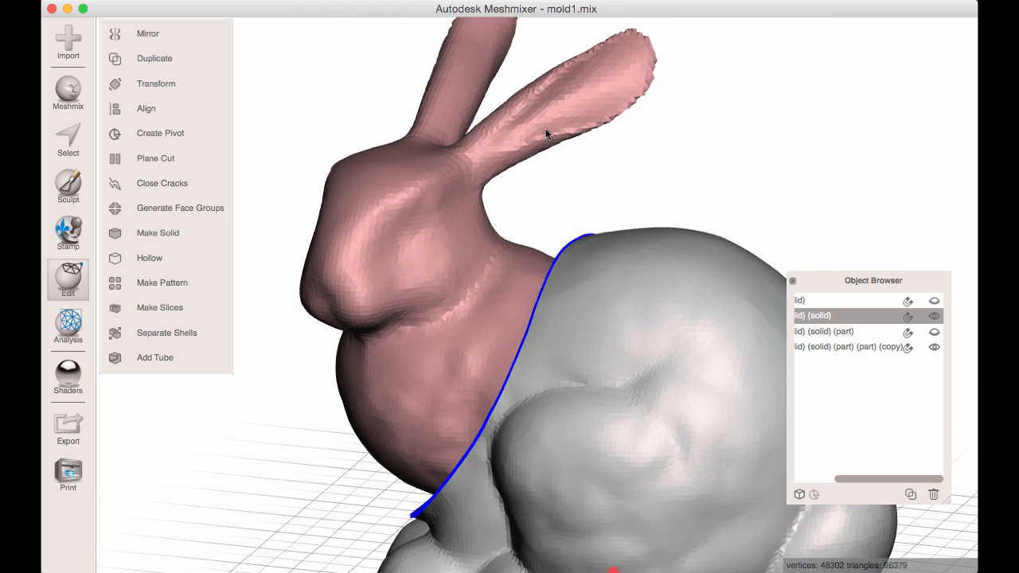
{"action": "right_click_drag", "start_coordinate": [451, 276], "coordinate": [406, 248]}
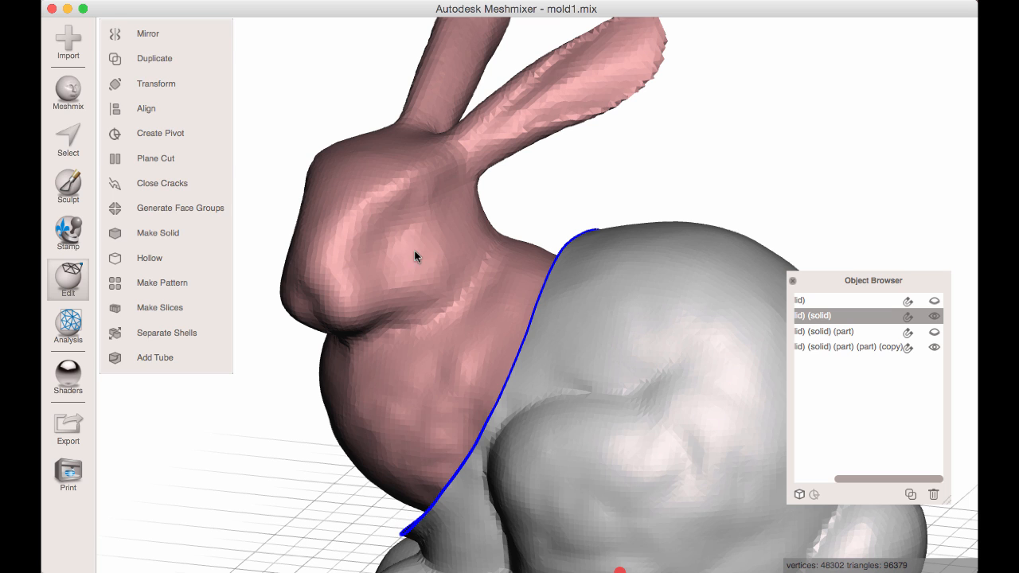
Allow back faces, select the inner bunny surface at the head, expand the selection to connected faces, and discard it.
{"action": "key", "text": "s"}
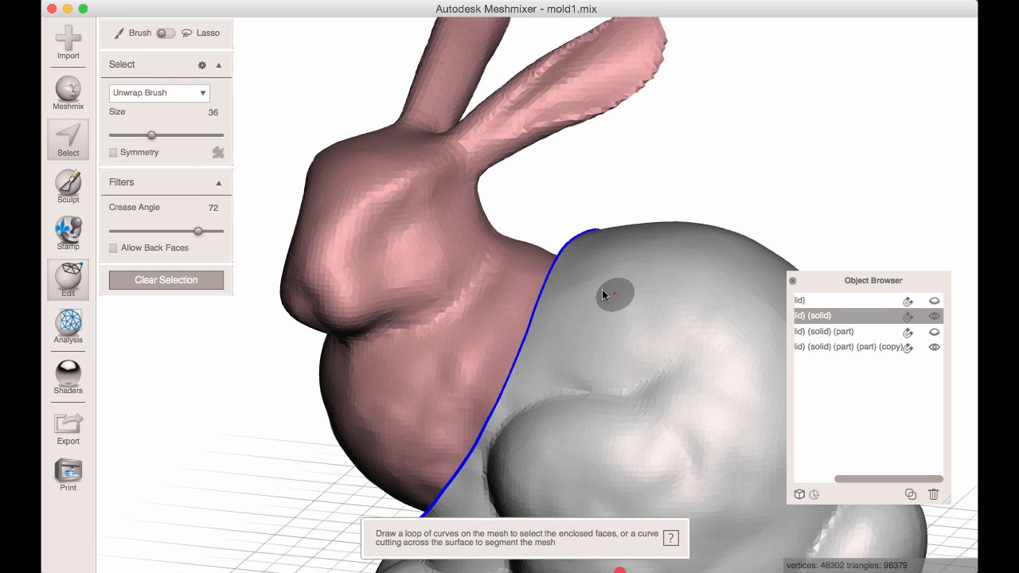
{"action": "left_click", "coordinate": [114, 247]}
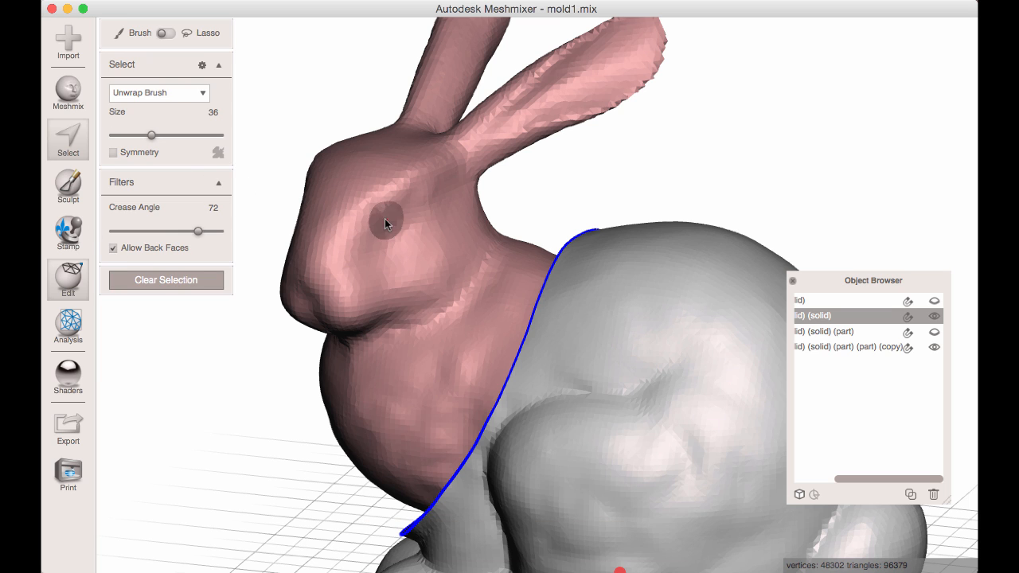
{"action": "left_click", "coordinate": [377, 214]}
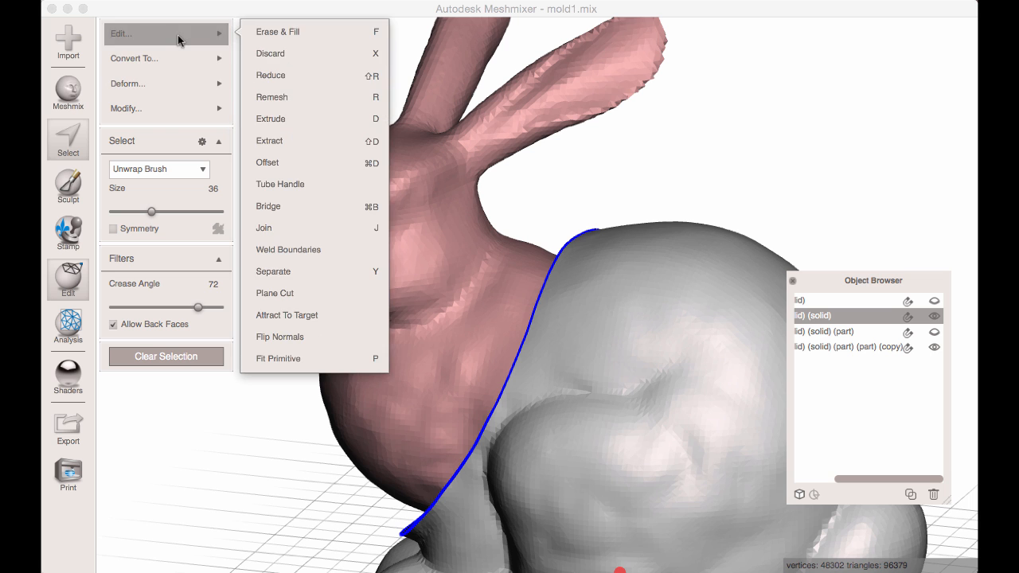
{"action": "mouse_move", "coordinate": [181, 103]}
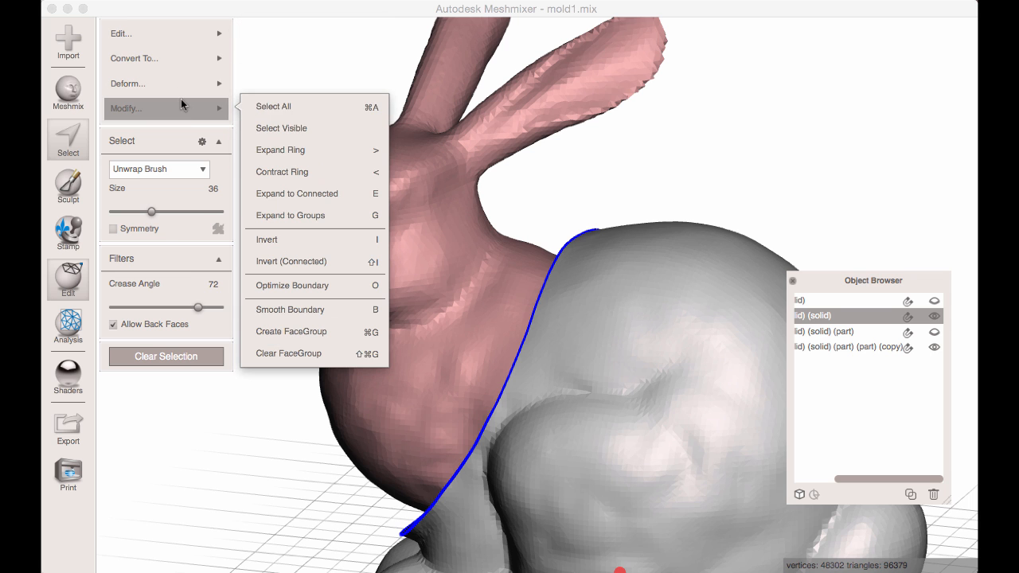
{"action": "left_click", "coordinate": [319, 193]}
{"action": "right_click_drag", "start_coordinate": [406, 233], "coordinate": [443, 187]}
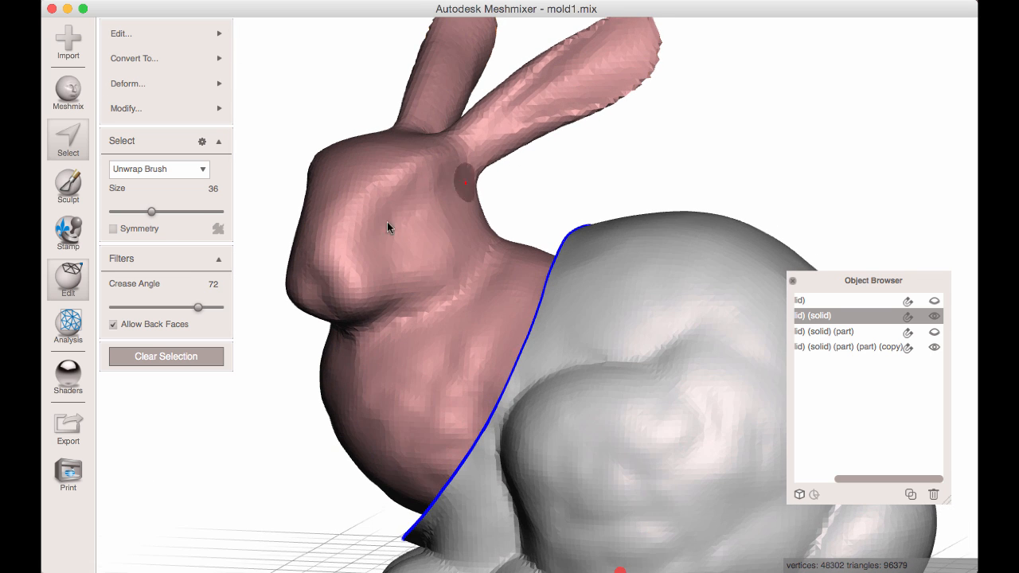
{"action": "right_click_drag", "start_coordinate": [388, 222], "coordinate": [378, 231]}
{"action": "mouse_move", "coordinate": [167, 33]}
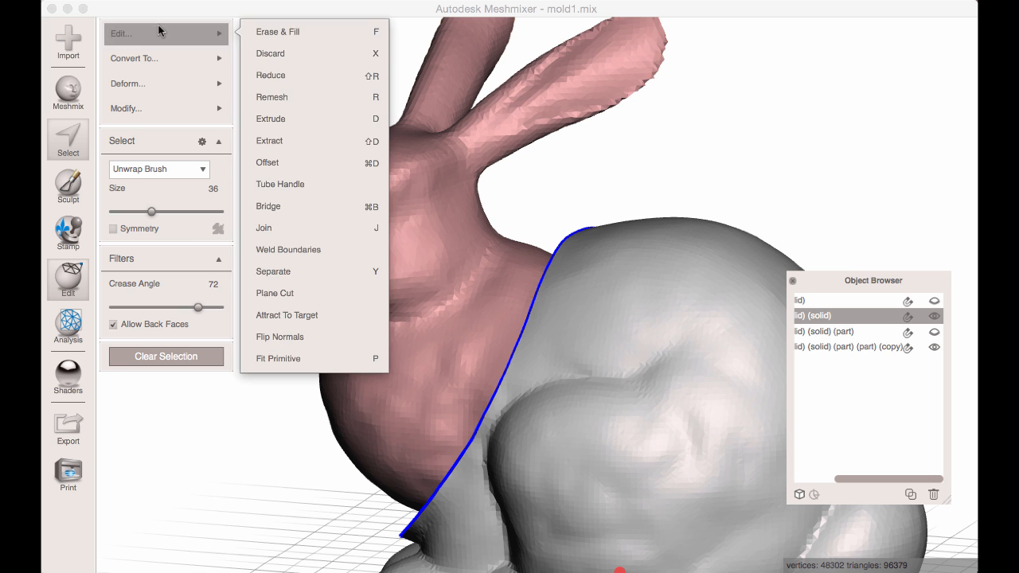
{"action": "left_click", "coordinate": [287, 49]}
{"action": "right_click_drag", "start_coordinate": [341, 140], "coordinate": [467, 187]}
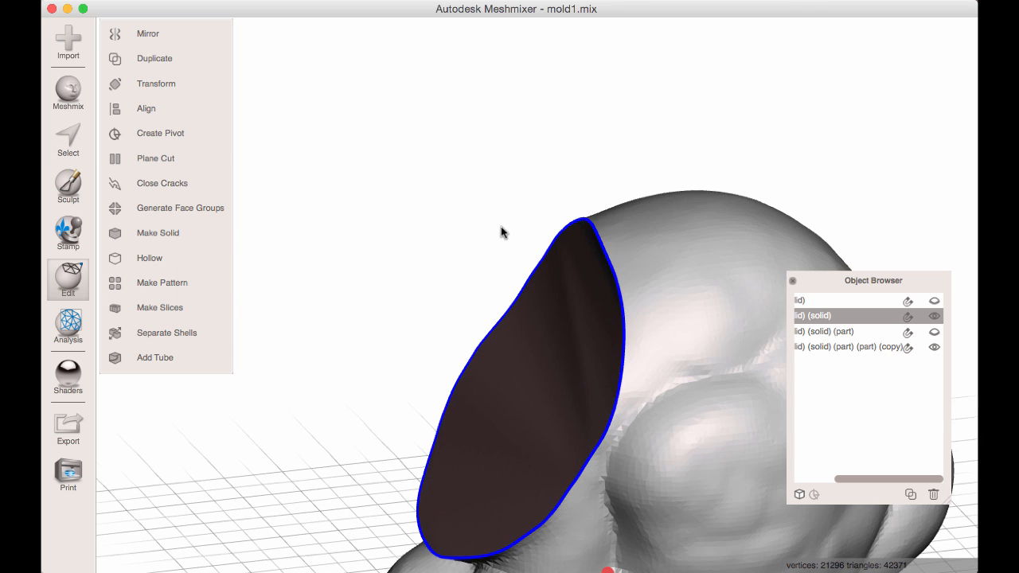
Select the body object together with the cap copy and combine them into one object.
{"action": "right_click_drag", "start_coordinate": [501, 227], "coordinate": [642, 238]}
{"action": "left_click", "coordinate": [602, 278], "text": "shift"}
{"action": "right_click_drag", "start_coordinate": [656, 306], "coordinate": [614, 242], "text": "shift"}
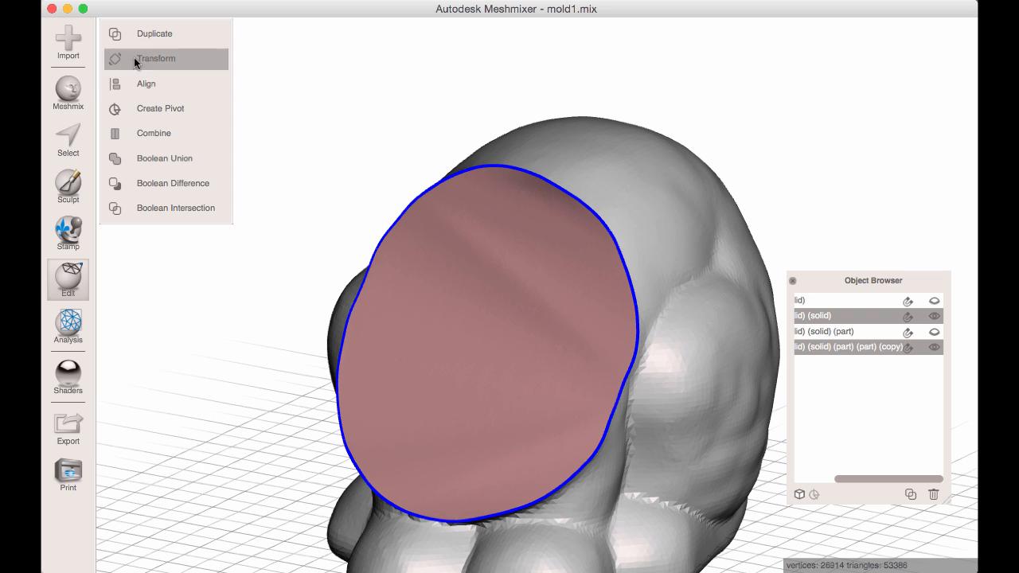
{"action": "left_click", "coordinate": [162, 134]}
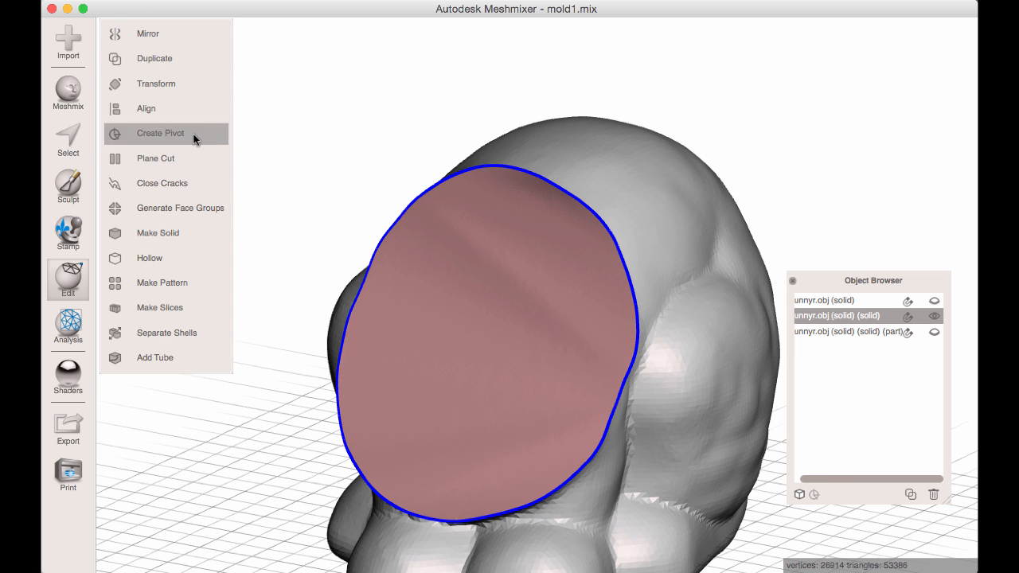
Undo the Close Cracks operation on the combined body.
{"action": "right_click_drag", "start_coordinate": [463, 258], "coordinate": [490, 251]}
{"action": "key", "text": "super+z"}
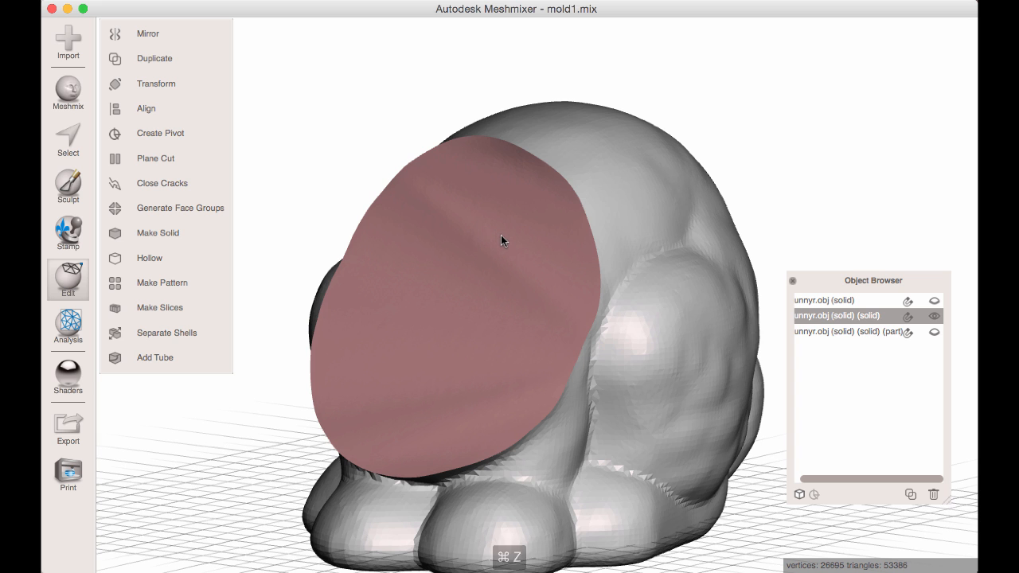
{"action": "right_click_drag", "start_coordinate": [529, 292], "coordinate": [495, 302]}
{"action": "scroll", "coordinate": [494, 302], "scroll_direction": "up", "scroll_amount": 2}
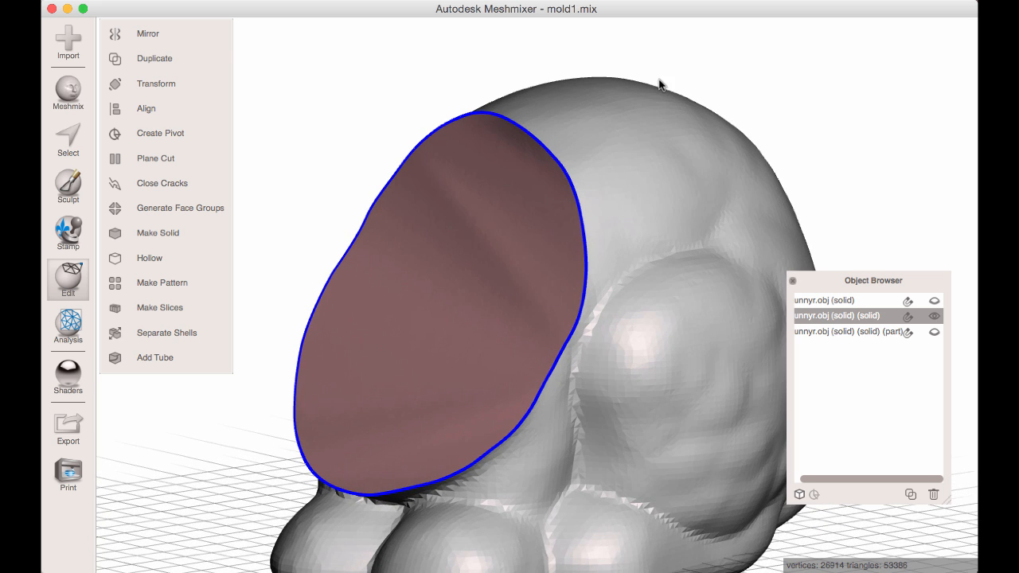
Allow back faces, select the cap surface on the combined body to flip its normals, and close the cracks along its boundary.
{"action": "key", "text": "s"}
{"action": "right_click_drag", "start_coordinate": [491, 229], "coordinate": [393, 257]}
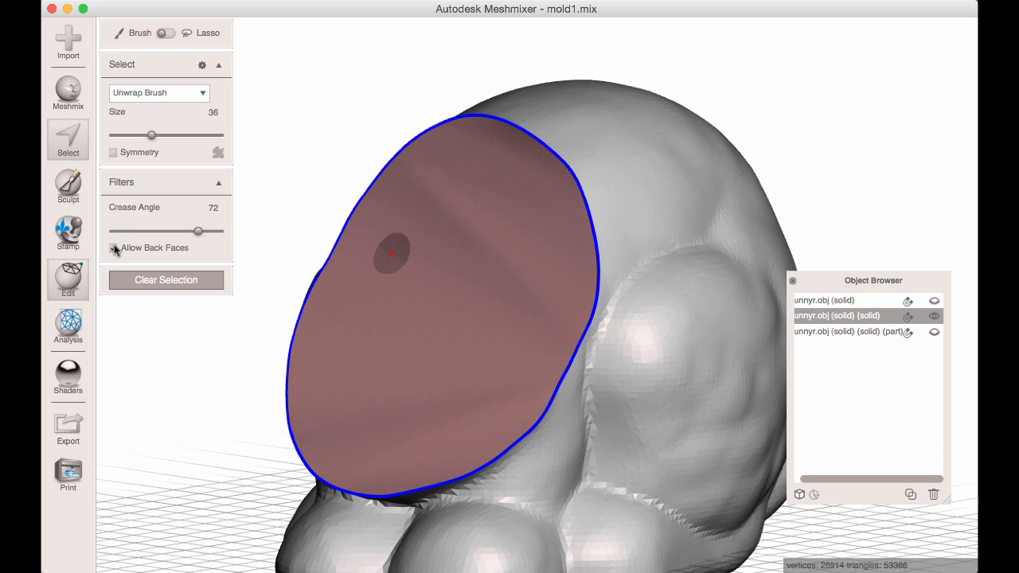
{"action": "right_click_drag", "start_coordinate": [417, 294], "coordinate": [495, 233]}
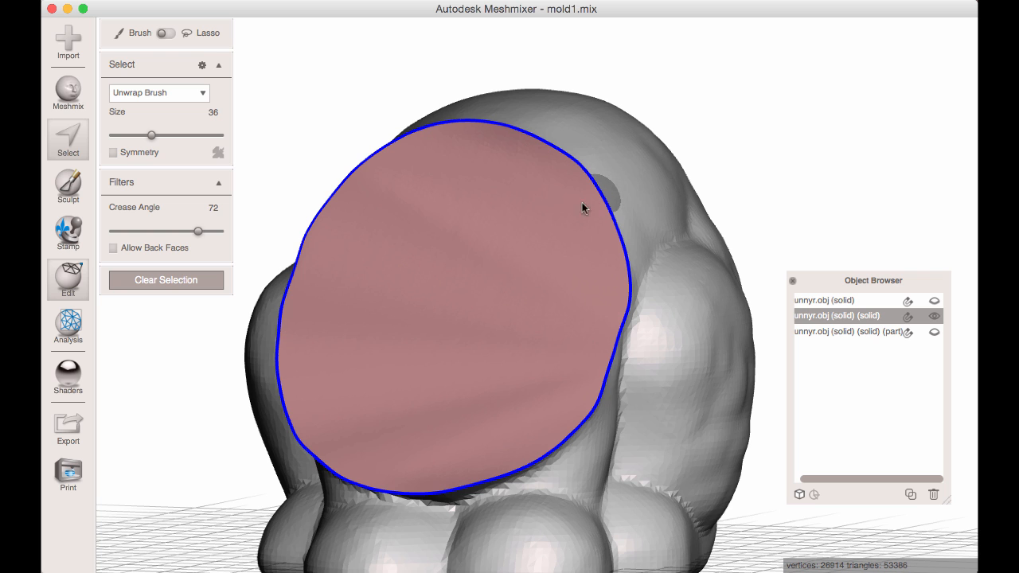
{"action": "left_click", "coordinate": [114, 249]}
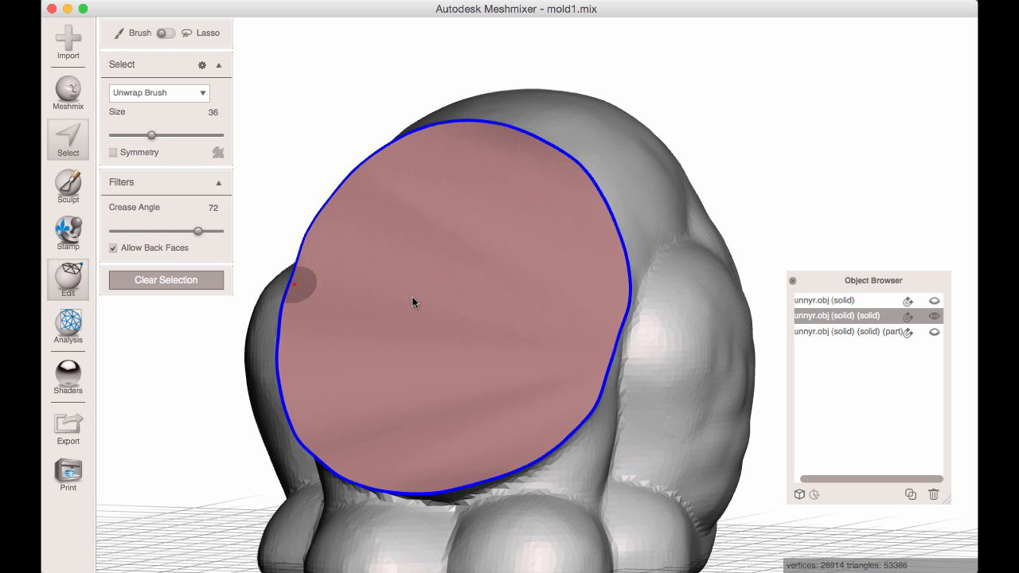
{"action": "left_click", "coordinate": [457, 281]}
{"action": "right_click_drag", "start_coordinate": [461, 287], "coordinate": [467, 296]}
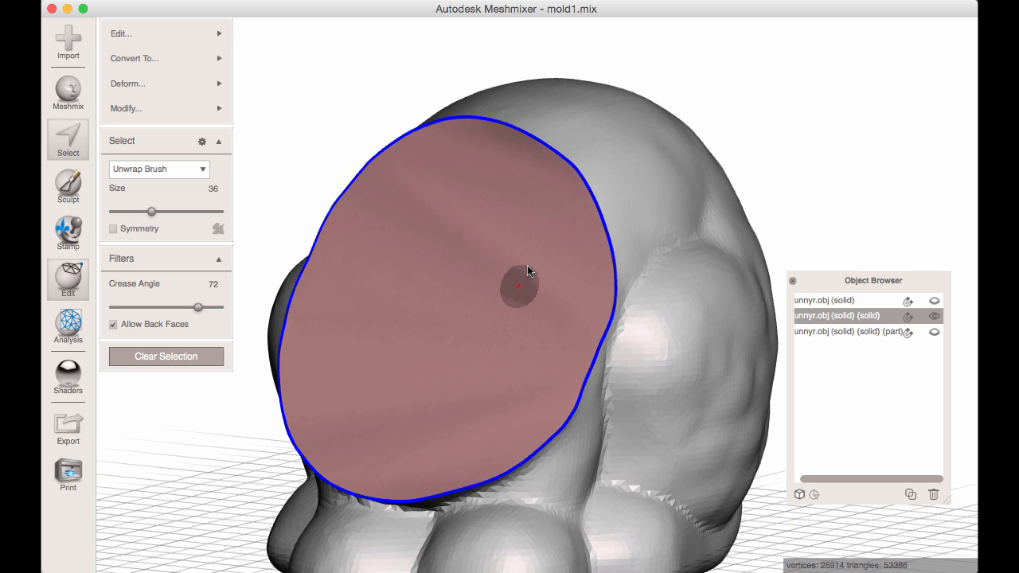
{"action": "mouse_move", "coordinate": [148, 34]}
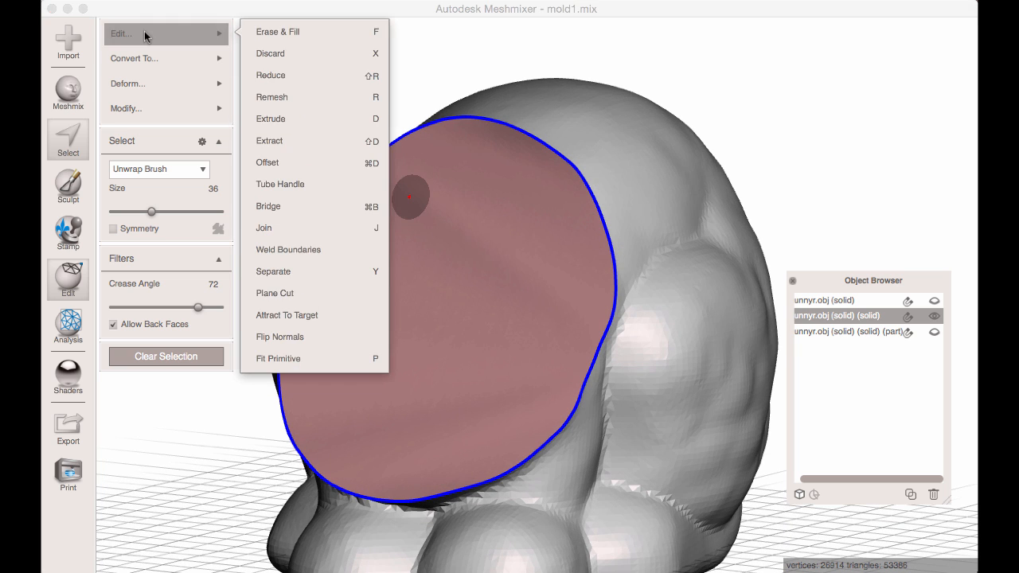
{"action": "left_click", "coordinate": [324, 337]}
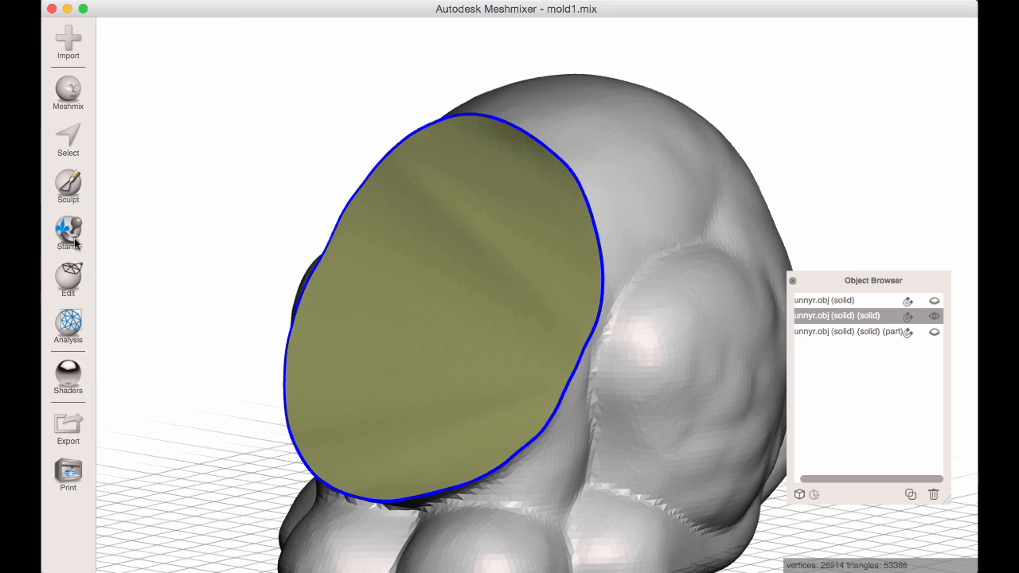
{"action": "left_click", "coordinate": [70, 275]}
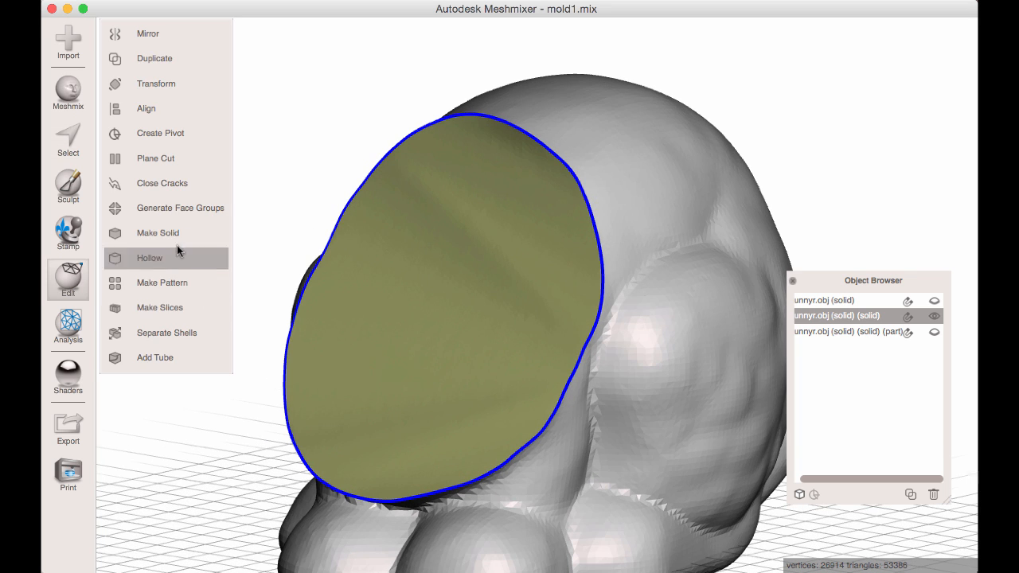
{"action": "left_click", "coordinate": [173, 183]}
Show the capped head part and hide the closed body object.
{"action": "left_click", "coordinate": [934, 331]}
{"action": "scroll", "coordinate": [662, 258], "scroll_direction": "down", "scroll_amount": 3}
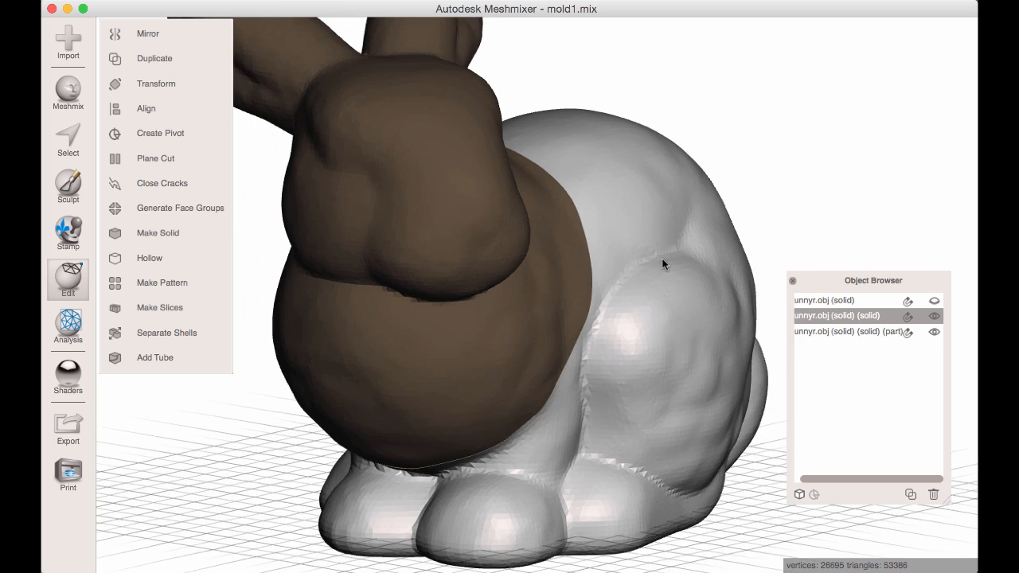
{"action": "right_click_drag", "start_coordinate": [661, 258], "coordinate": [609, 245]}
{"action": "left_click", "coordinate": [544, 232]}
{"action": "left_click", "coordinate": [666, 254]}
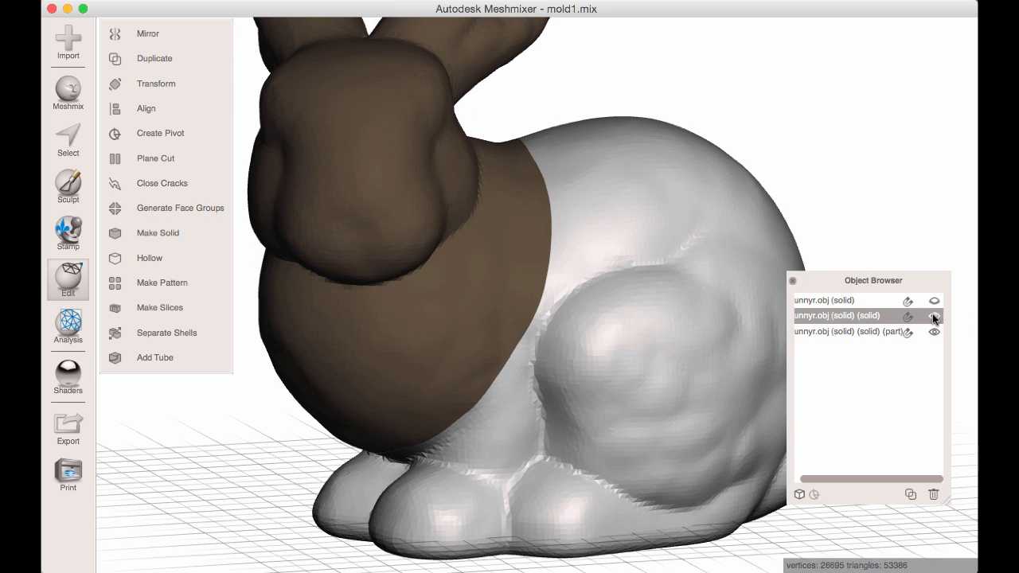
{"action": "left_click", "coordinate": [934, 316]}
{"action": "left_click", "coordinate": [510, 269]}
{"action": "right_click_drag", "start_coordinate": [510, 268], "coordinate": [409, 256]}
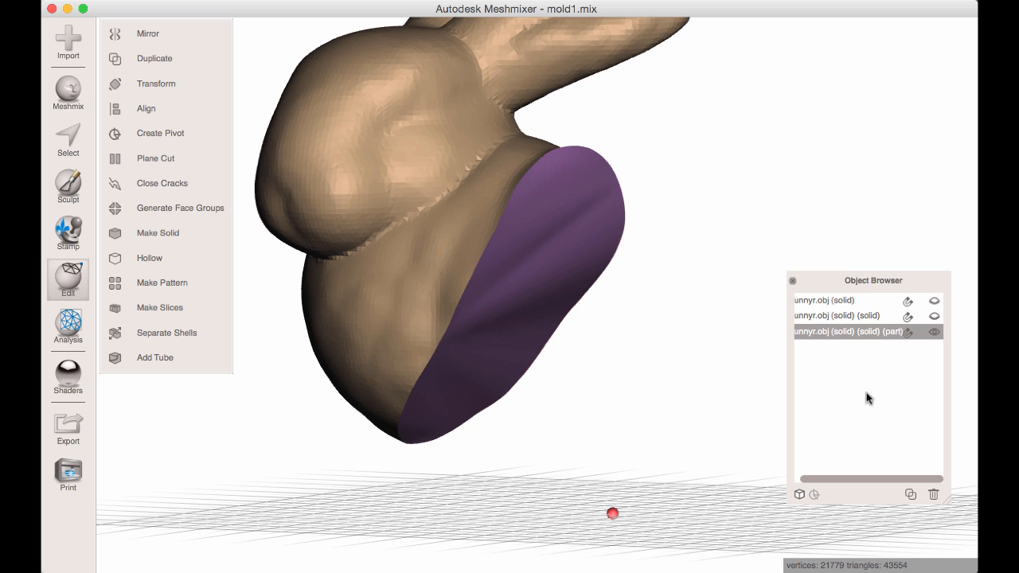
Show the full hollow bunny shell, duplicate it, and hide the original shell.
{"action": "left_click", "coordinate": [859, 301]}
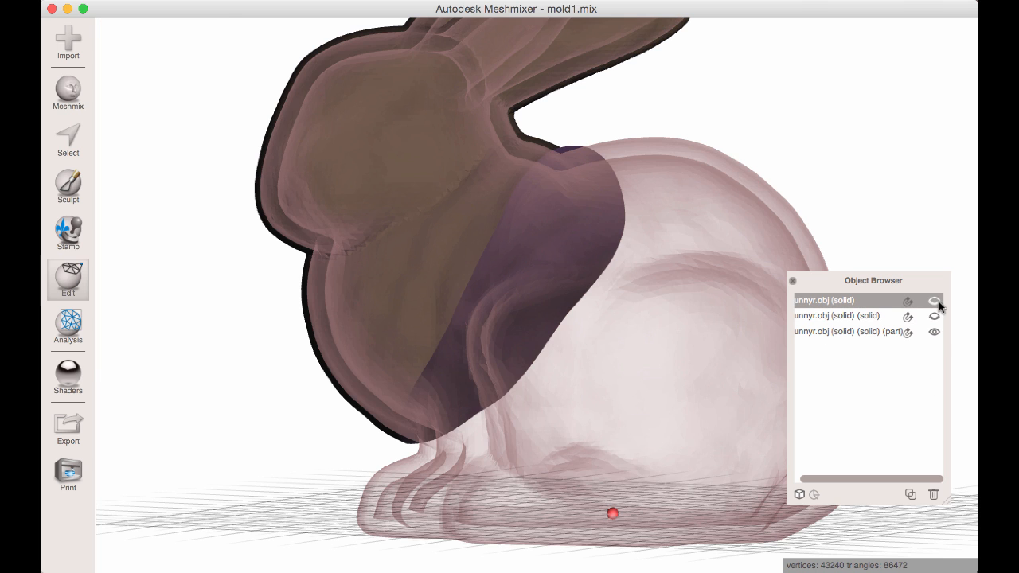
{"action": "left_click", "coordinate": [936, 301]}
{"action": "right_click_drag", "start_coordinate": [527, 156], "coordinate": [552, 182]}
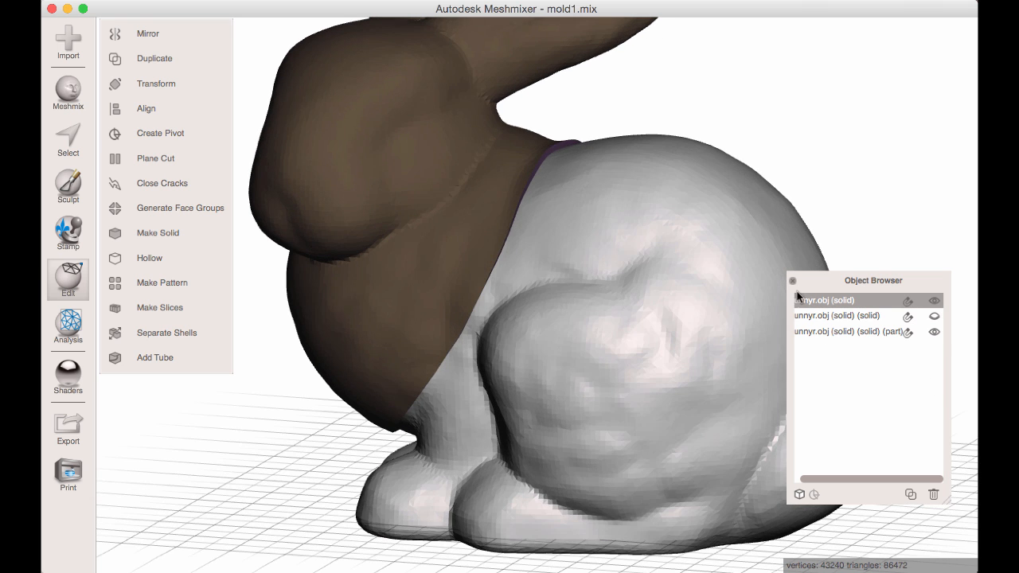
{"action": "left_click", "coordinate": [910, 495]}
{"action": "left_click", "coordinate": [935, 300]}
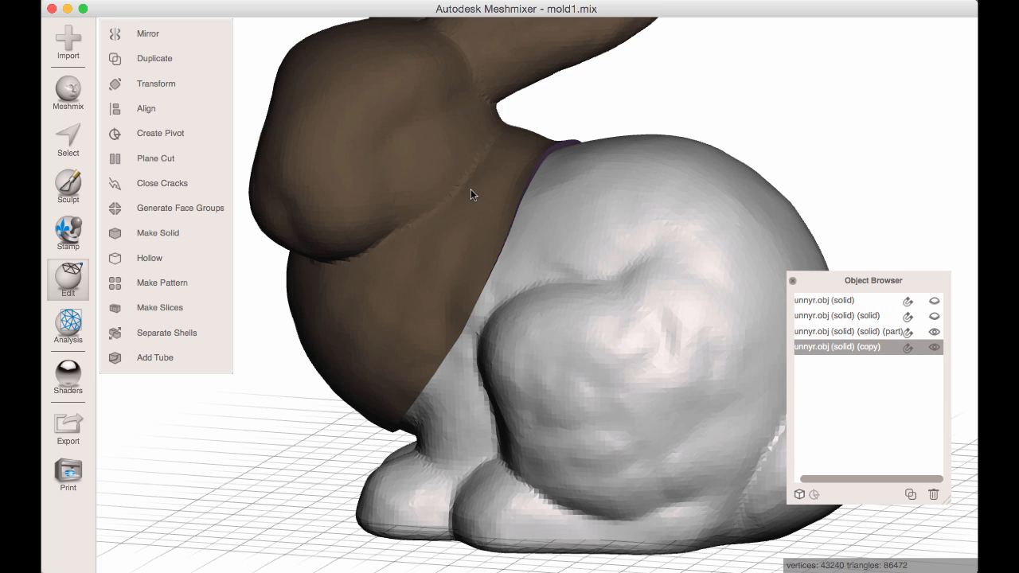
Select the capped head part together with the shell copy and apply a Boolean Intersection to them.
{"action": "left_click", "coordinate": [470, 189], "text": "shift"}
{"action": "right_click_drag", "start_coordinate": [527, 226], "coordinate": [614, 260]}
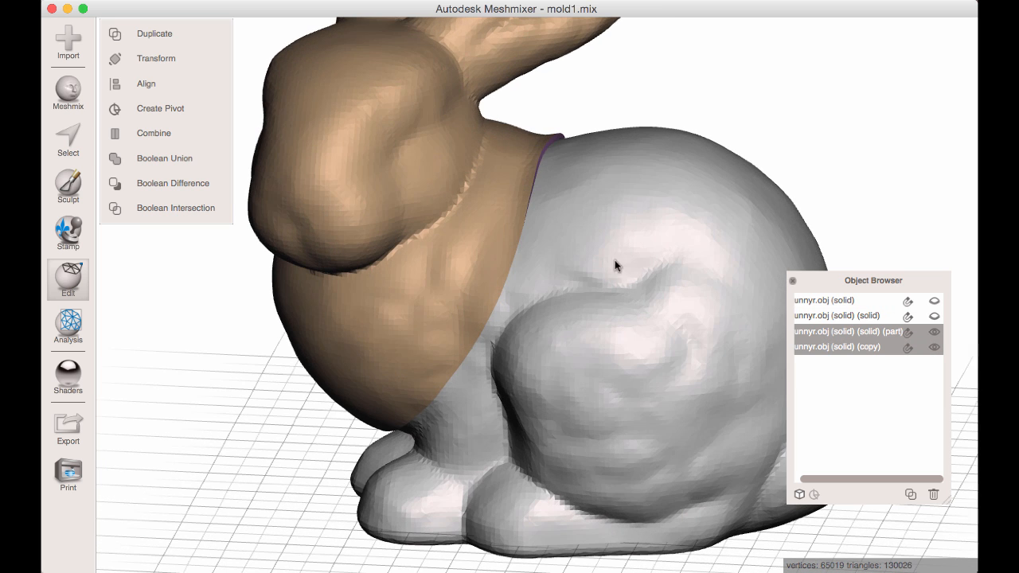
{"action": "left_click", "coordinate": [191, 206]}
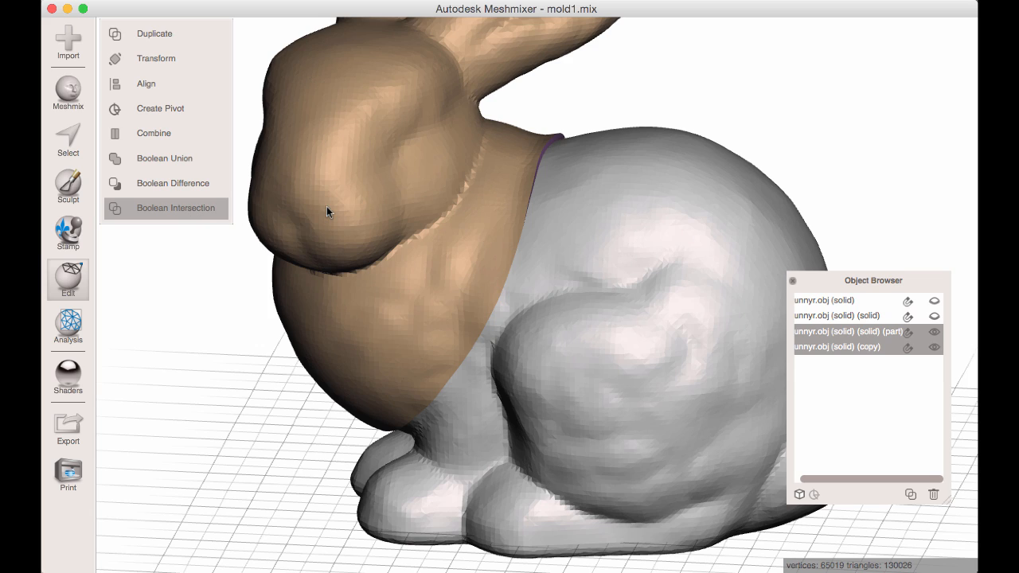
{"action": "right_click_drag", "start_coordinate": [563, 264], "coordinate": [442, 196]}
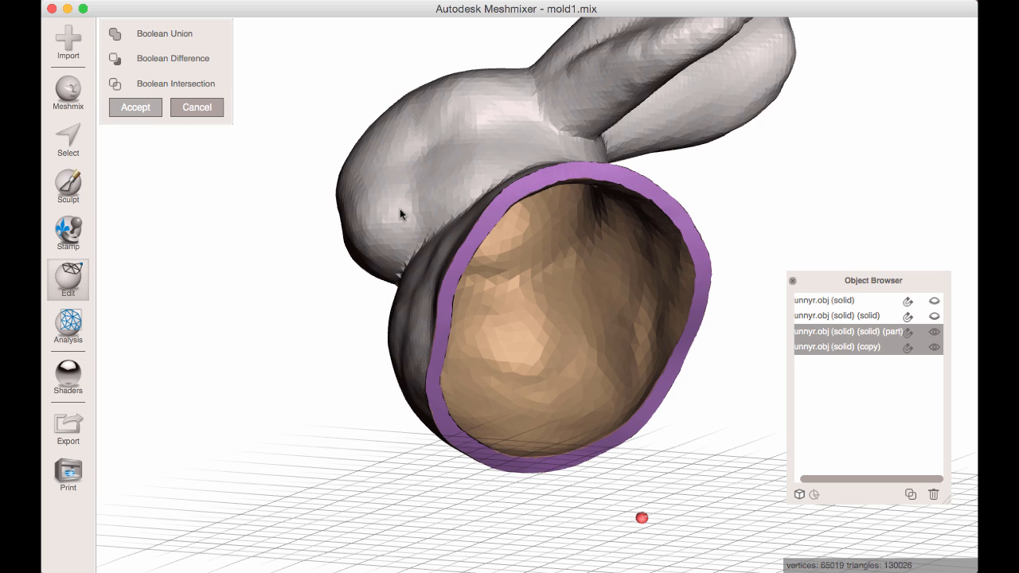
{"action": "key", "text": "Return"}
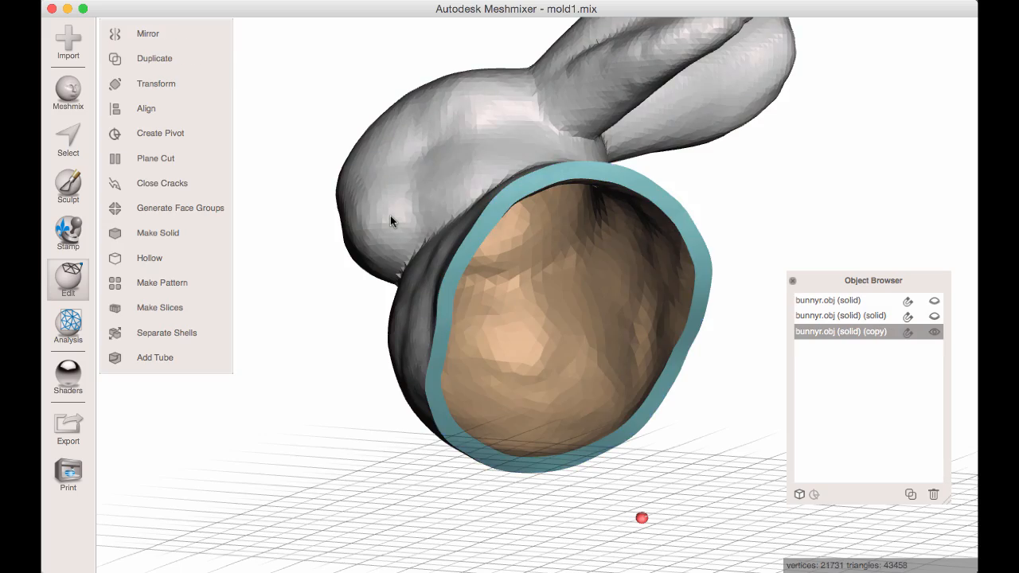
Undo the Boolean Intersection of the head part and the shell copy, and clear the joint selection.
{"action": "right_click_drag", "start_coordinate": [390, 215], "coordinate": [513, 268]}
{"action": "key", "text": "super+z"}
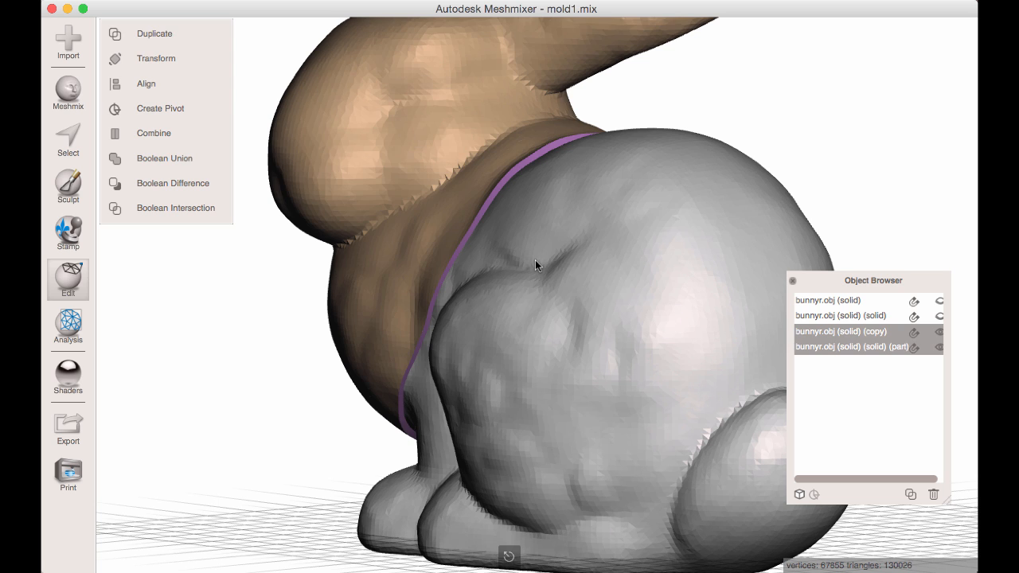
{"action": "key", "text": "super+z"}
Duplicate the shell copy, hide the one it came from, and run a Boolean Intersection between the new duplicate and the head part.
{"action": "left_click", "coordinate": [911, 495]}
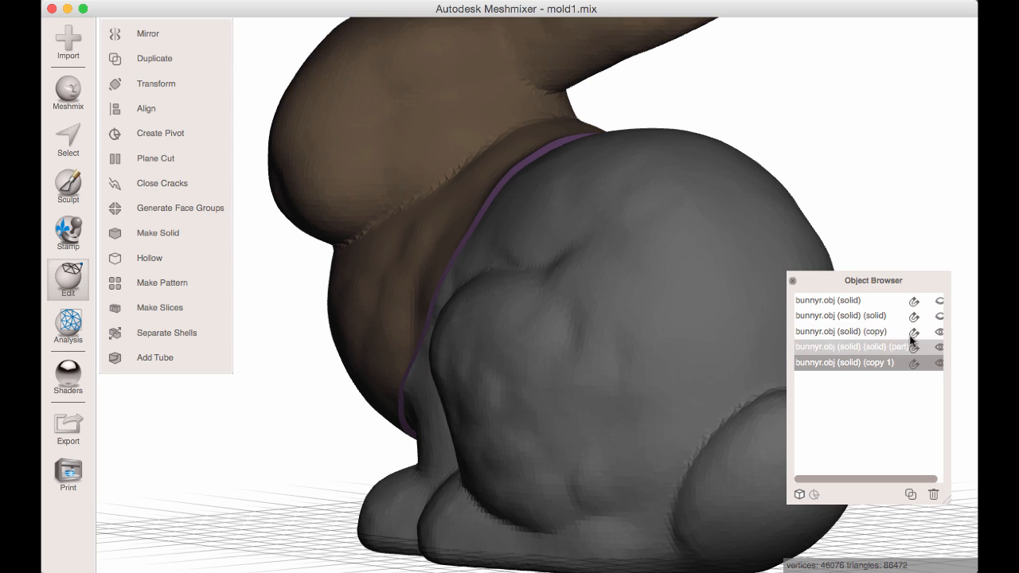
{"action": "left_click", "coordinate": [886, 347], "text": "shift"}
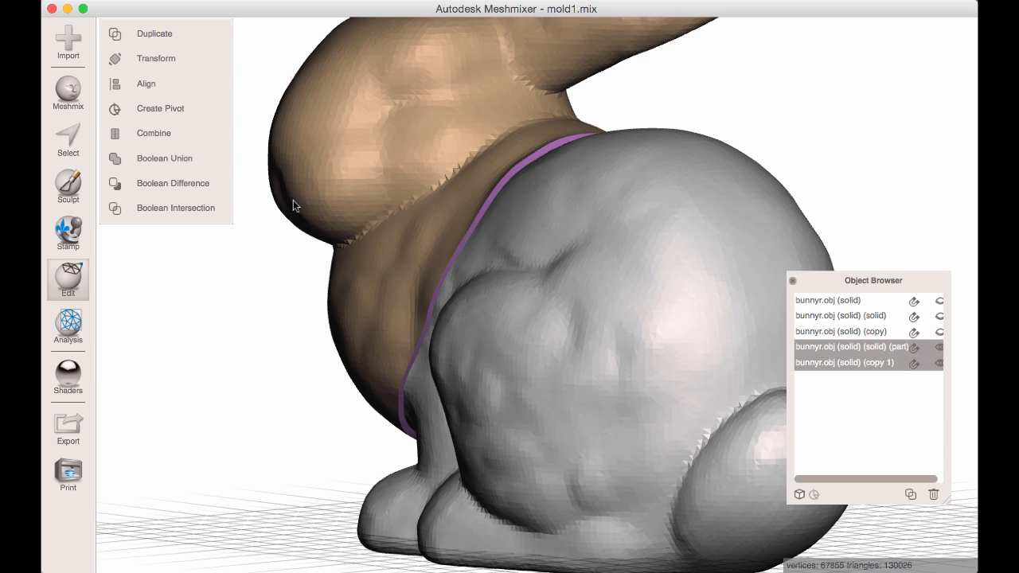
{"action": "left_click", "coordinate": [176, 203]}
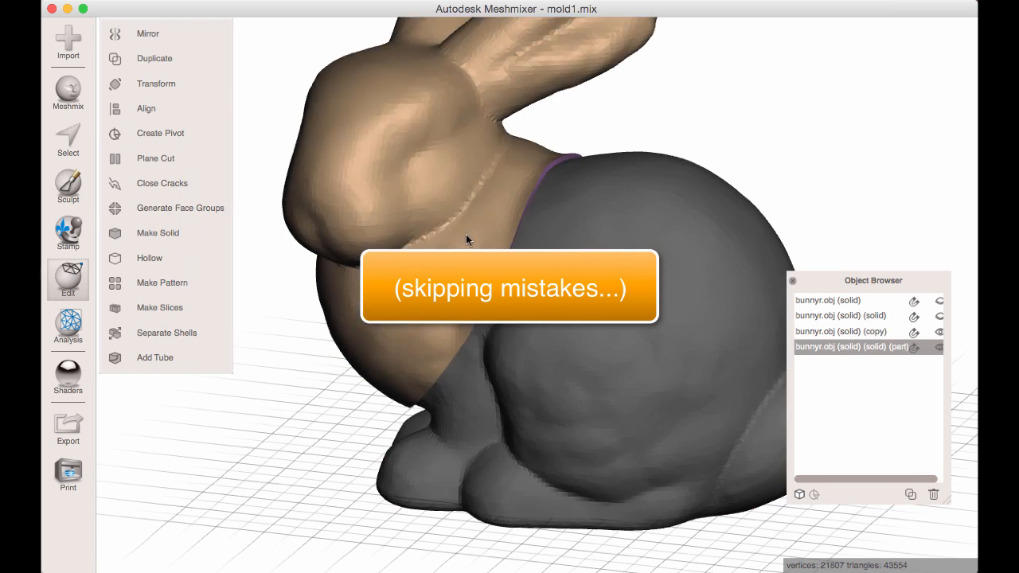
Accept the Boolean Intersection of the head part copy with the full mold copy and rename the resulting object mold_head.
{"action": "scroll", "coordinate": [868, 321], "scroll_direction": "right", "scroll_amount": 3}
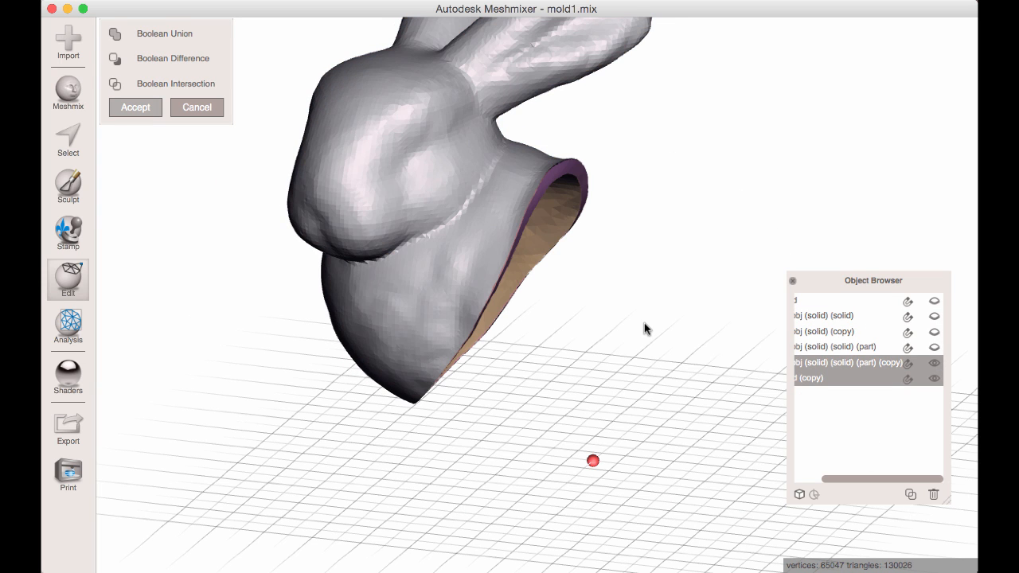
{"action": "key", "text": "Return"}
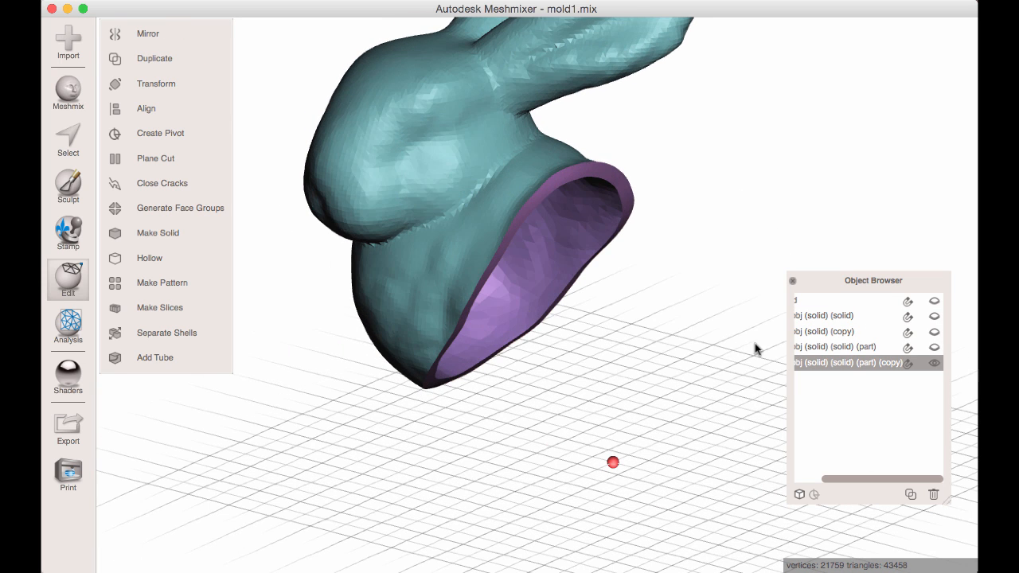
{"action": "double_click", "coordinate": [849, 365]}
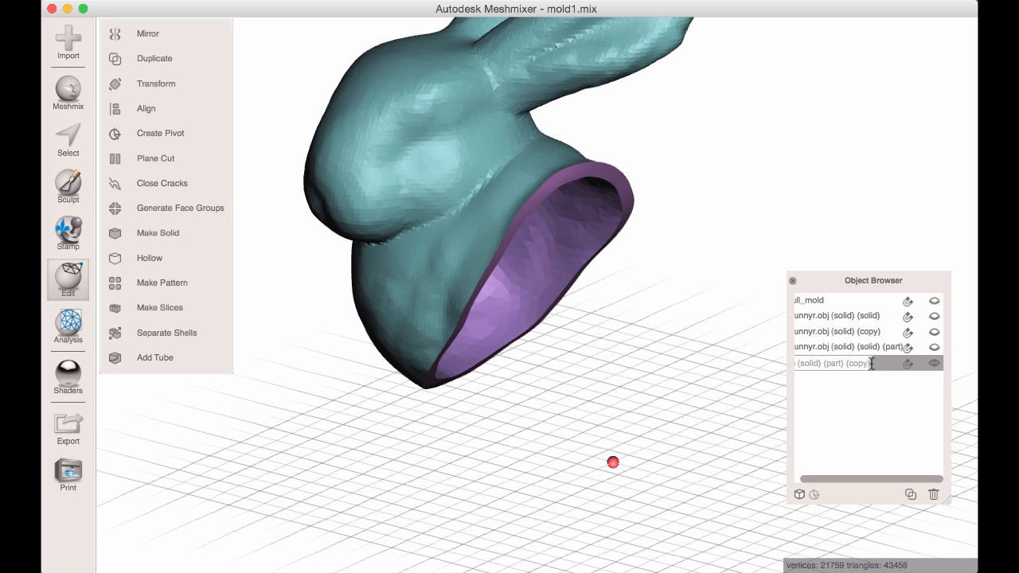
{"action": "left_click_drag", "start_coordinate": [871, 363], "coordinate": [723, 357]}
{"action": "type", "text": "mod"}
{"action": "type", "text": "d_head"}
{"action": "key", "text": "Return"}
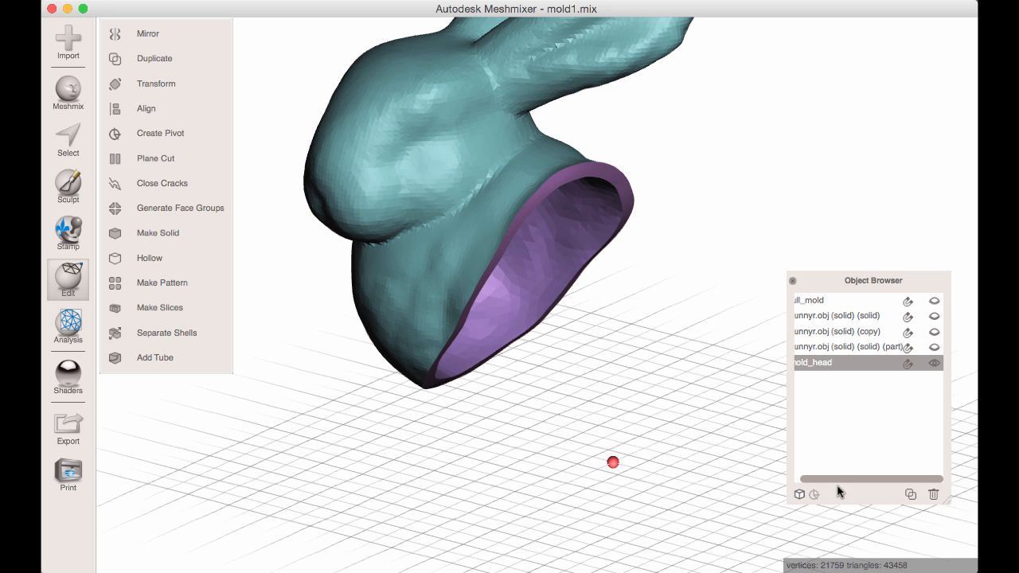
Hide the mold_head object and show the solid capped head part.
{"action": "left_click", "coordinate": [942, 364]}
{"action": "left_click", "coordinate": [940, 347]}
{"action": "left_click", "coordinate": [535, 181]}
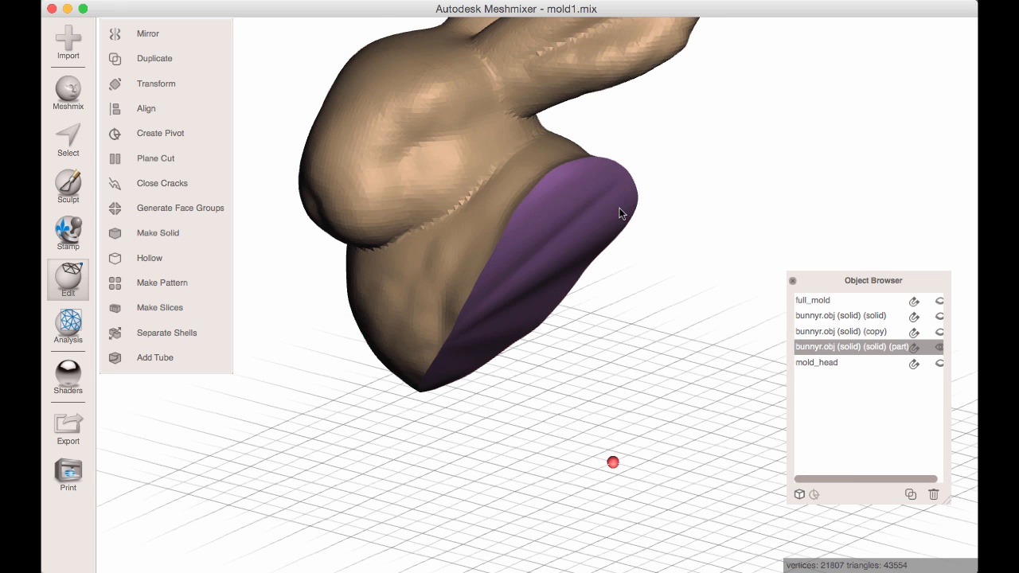
{"action": "right_click_drag", "start_coordinate": [619, 208], "coordinate": [647, 229]}
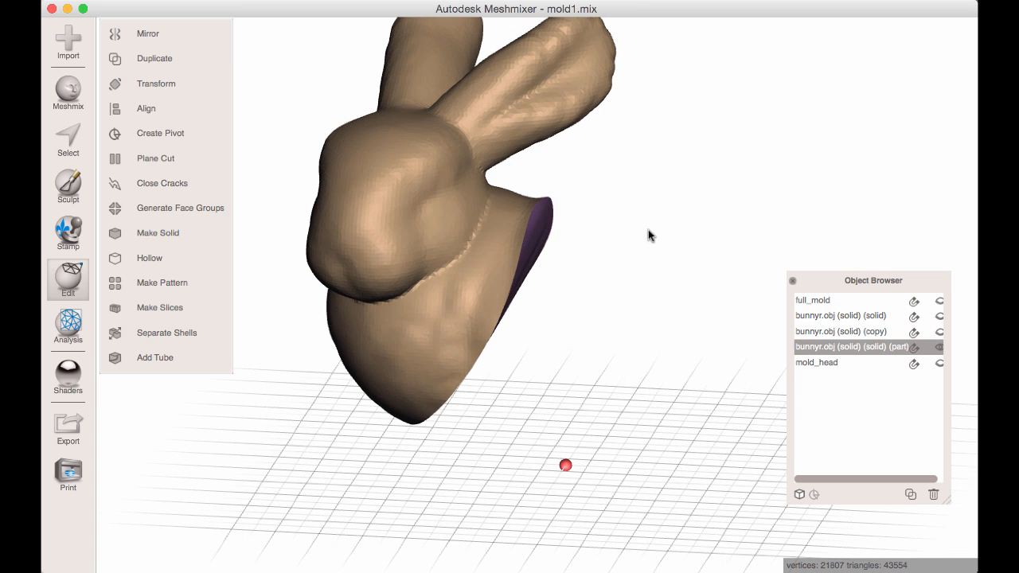
Show the full_mold object, duplicate it, and hide the original full_mold.
{"action": "left_click", "coordinate": [852, 300]}
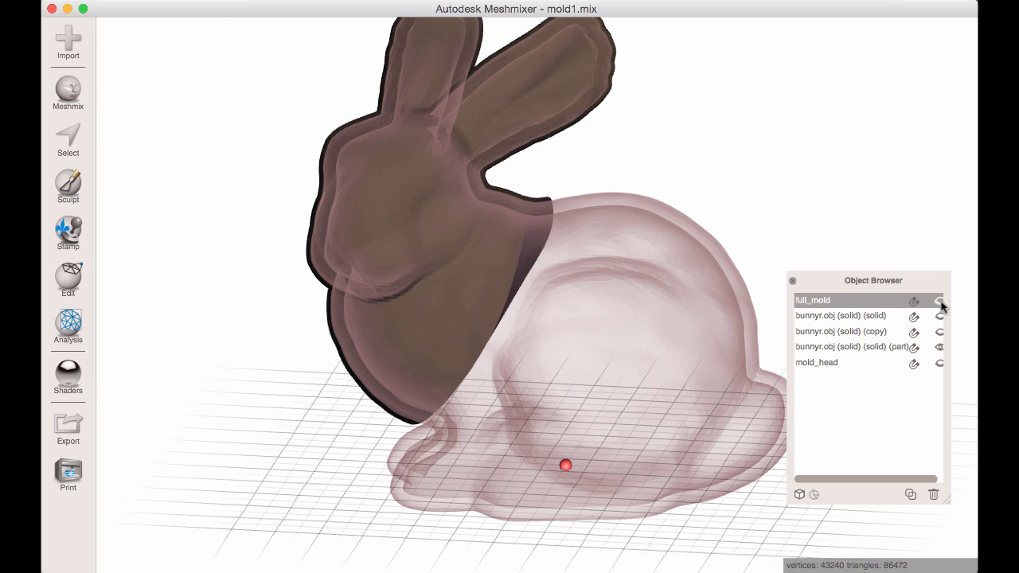
{"action": "left_click", "coordinate": [940, 301]}
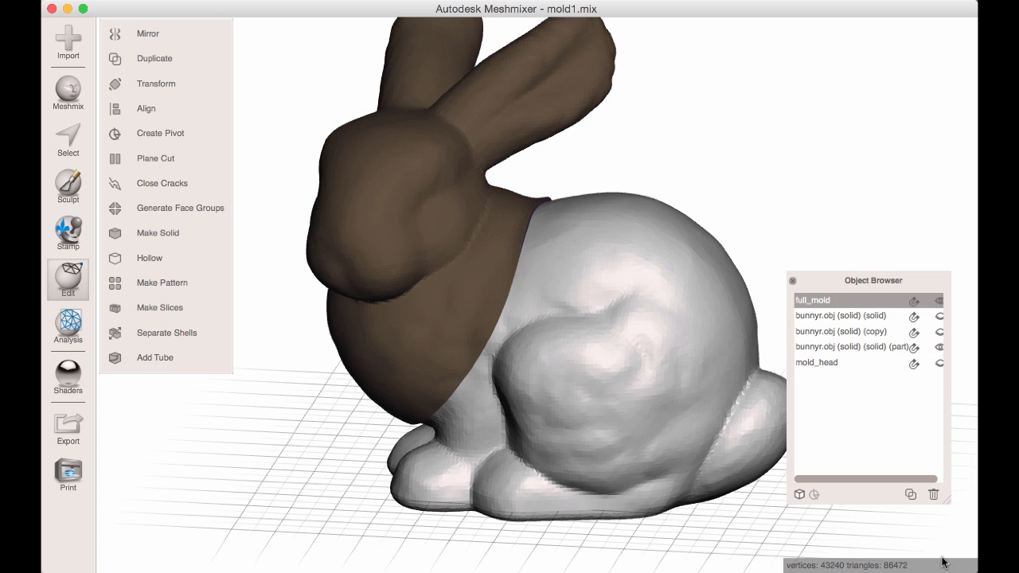
{"action": "left_click", "coordinate": [911, 494]}
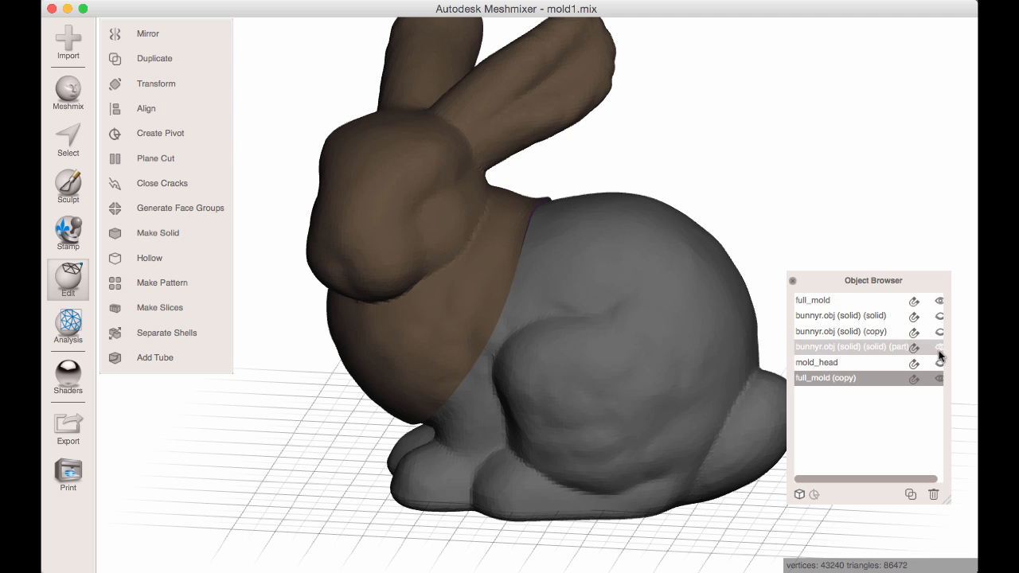
{"action": "left_click", "coordinate": [939, 301]}
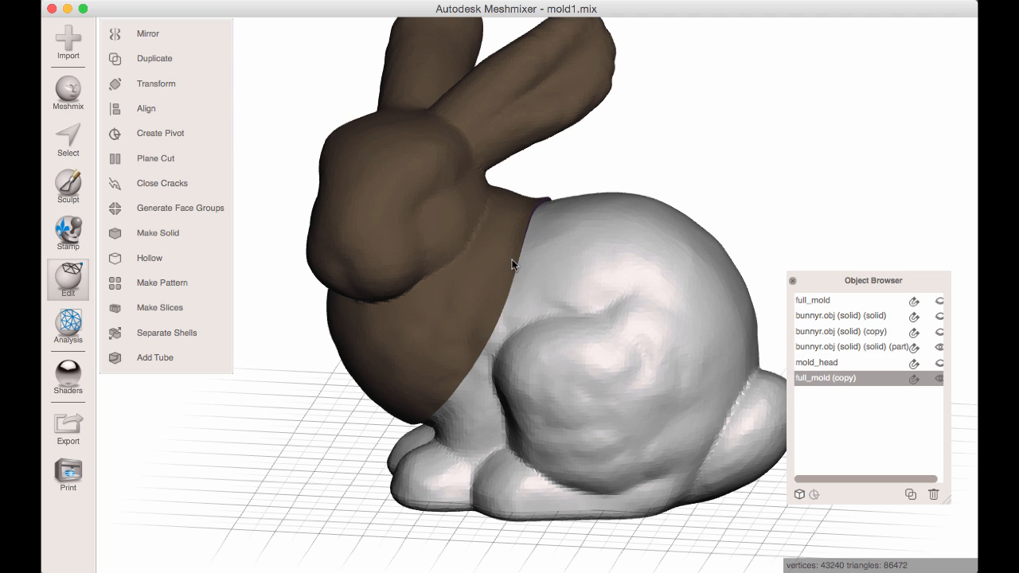
Subtract the solid head part from the full_mold copy with a Boolean Difference and accept the result.
{"action": "left_click", "coordinate": [843, 347]}
{"action": "left_click", "coordinate": [578, 286]}
{"action": "left_click", "coordinate": [416, 230]}
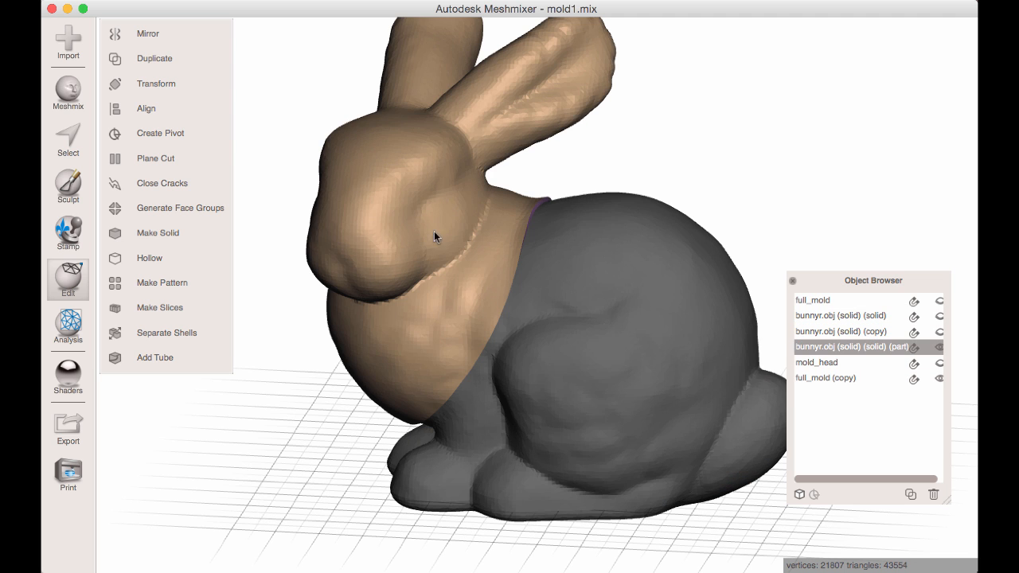
{"action": "left_click", "coordinate": [576, 285], "text": "shift"}
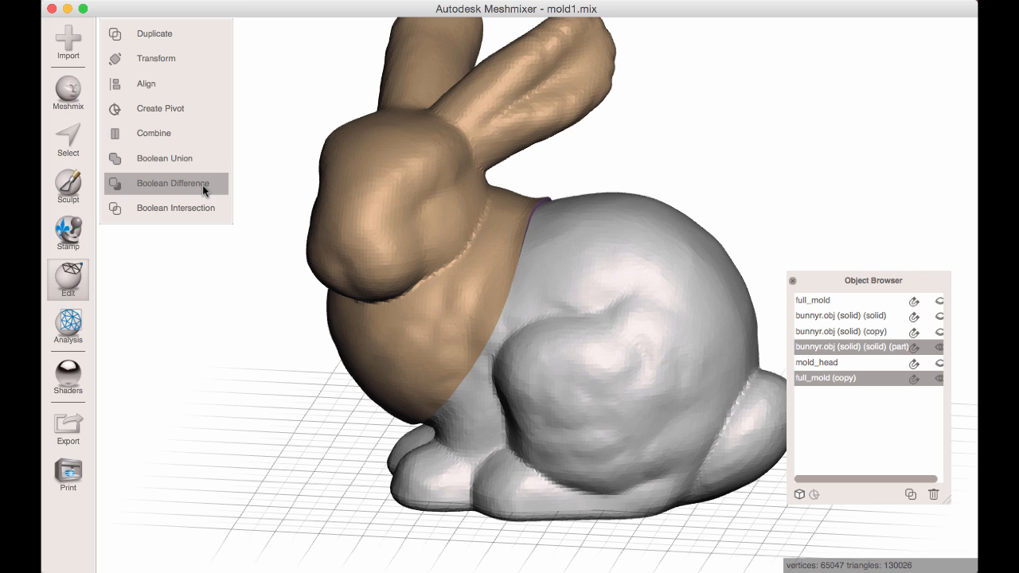
{"action": "left_click", "coordinate": [202, 185]}
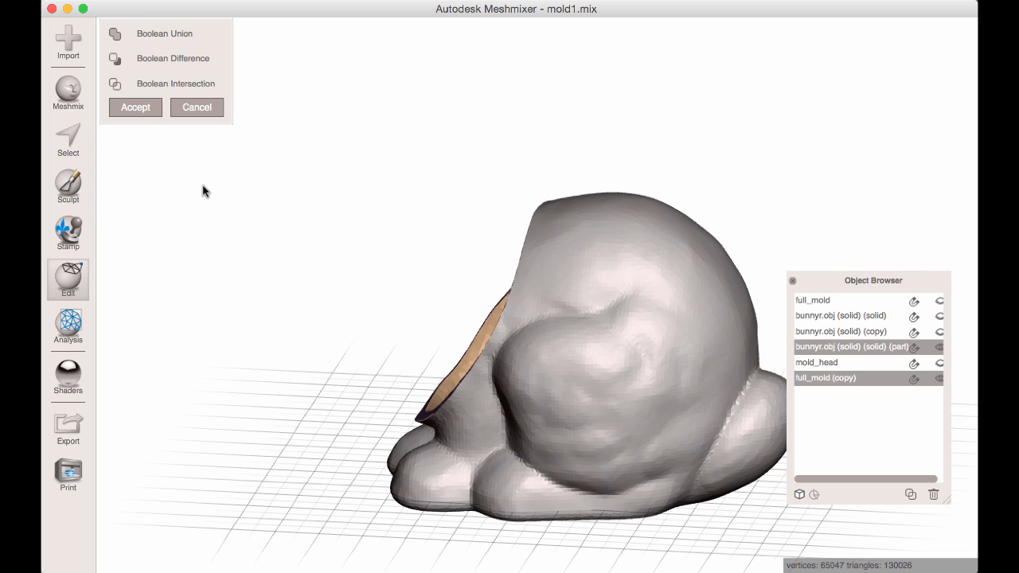
{"action": "right_click_drag", "start_coordinate": [301, 324], "coordinate": [493, 378]}
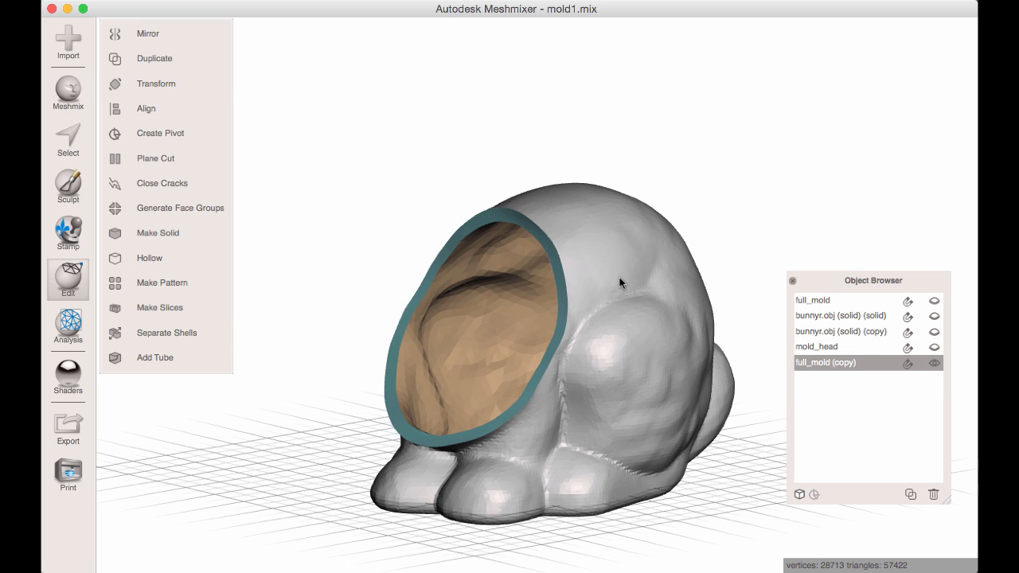
{"action": "right_click_drag", "start_coordinate": [619, 277], "coordinate": [611, 303]}
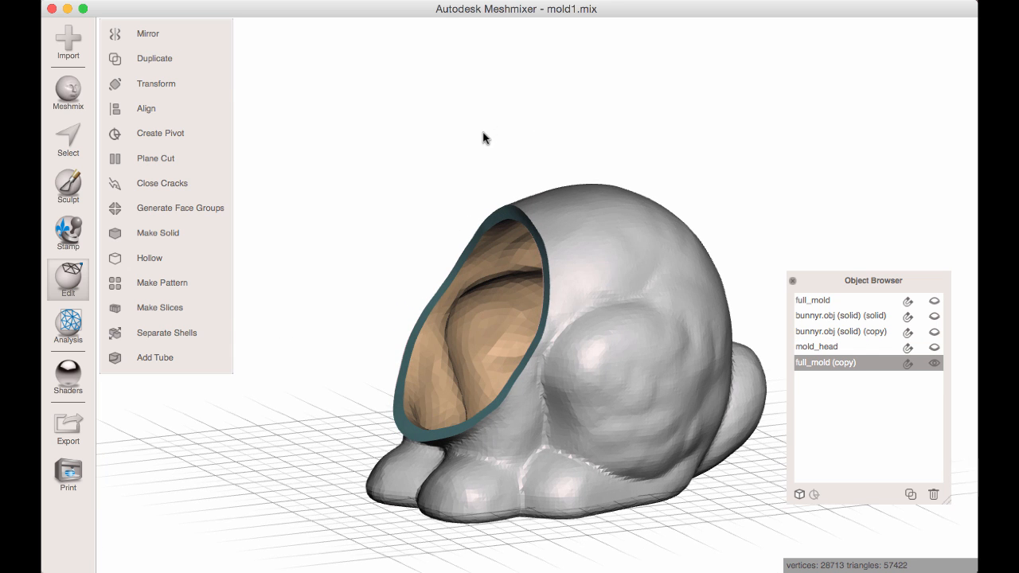
Save the project and toggle mold_head and the full_mold copy to compare the two mold parts.
{"action": "key", "text": "super+s"}
{"action": "right_click_drag", "start_coordinate": [347, 134], "coordinate": [509, 231]}
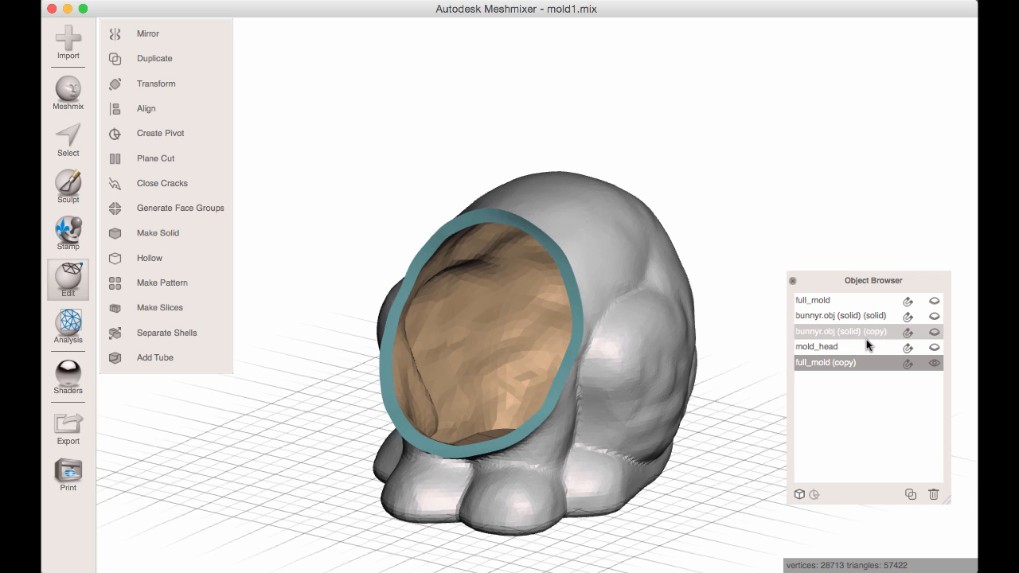
{"action": "left_click", "coordinate": [936, 347]}
{"action": "left_click", "coordinate": [933, 363]}
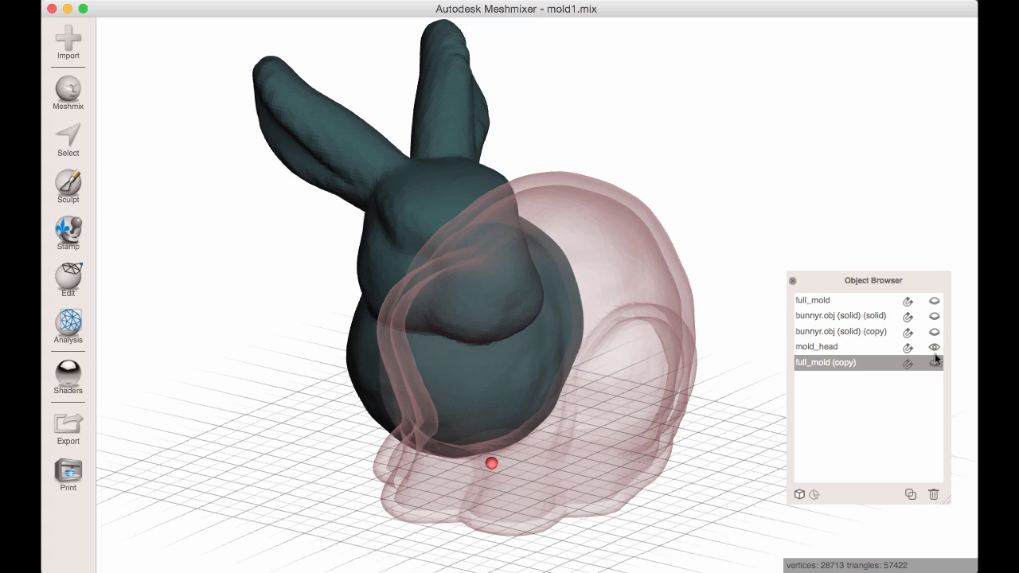
{"action": "left_click", "coordinate": [934, 348]}
{"action": "left_click", "coordinate": [934, 364]}
{"action": "mouse_move", "coordinate": [700, 350]}
{"action": "right_mouse_down"}
{"action": "mouse_move", "coordinate": [552, 353]}
{"action": "mouse_move", "coordinate": [628, 370]}
{"action": "mouse_move", "coordinate": [701, 370]}
{"action": "right_mouse_up"}
Show both solid bunny parts and delete the solid head part, bunnyr.obj (solid) (copy).
{"action": "left_click", "coordinate": [934, 332]}
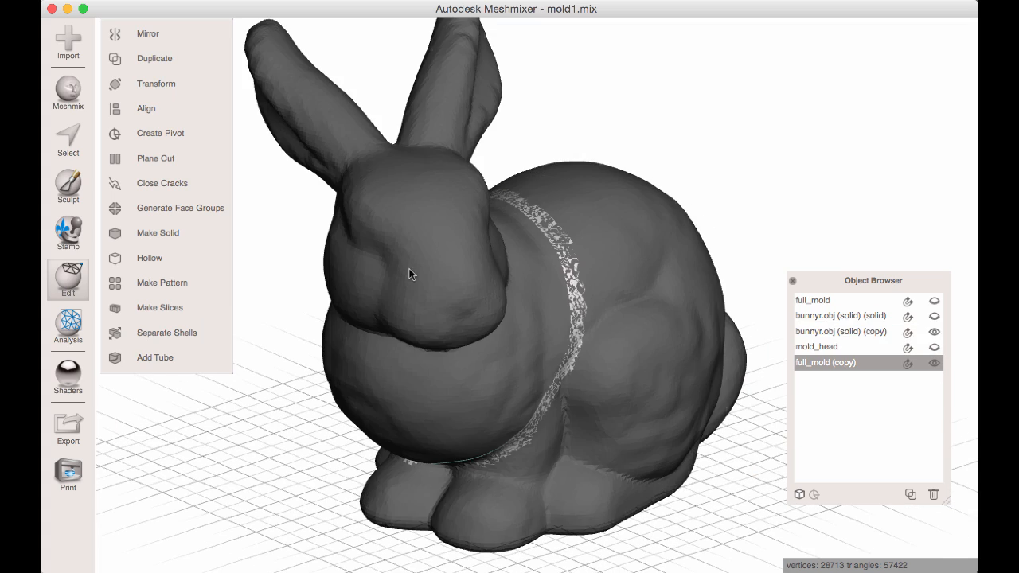
{"action": "left_click", "coordinate": [409, 268]}
{"action": "right_click_drag", "start_coordinate": [531, 271], "coordinate": [689, 303]}
{"action": "left_click", "coordinate": [934, 317]}
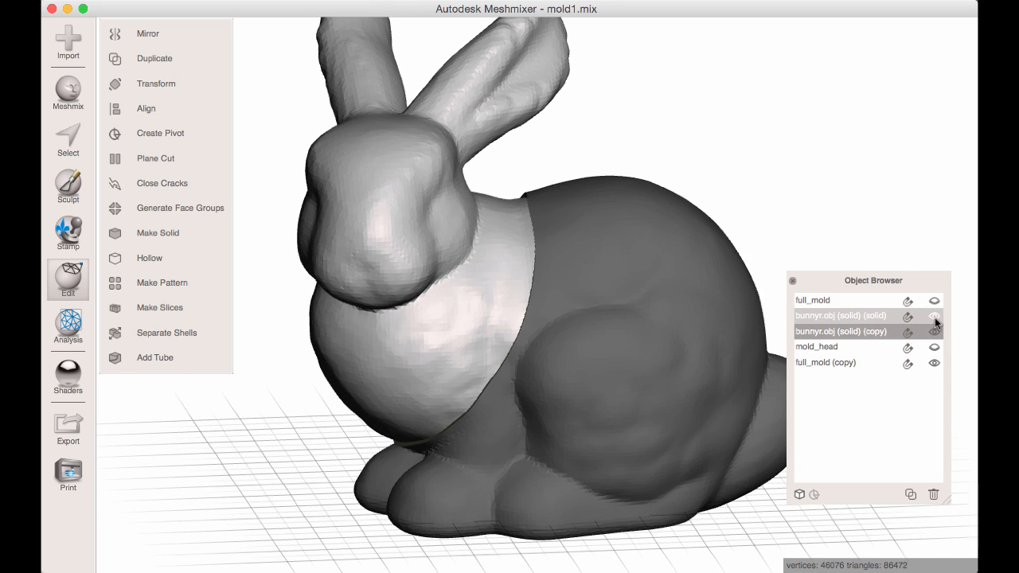
{"action": "left_click", "coordinate": [934, 331]}
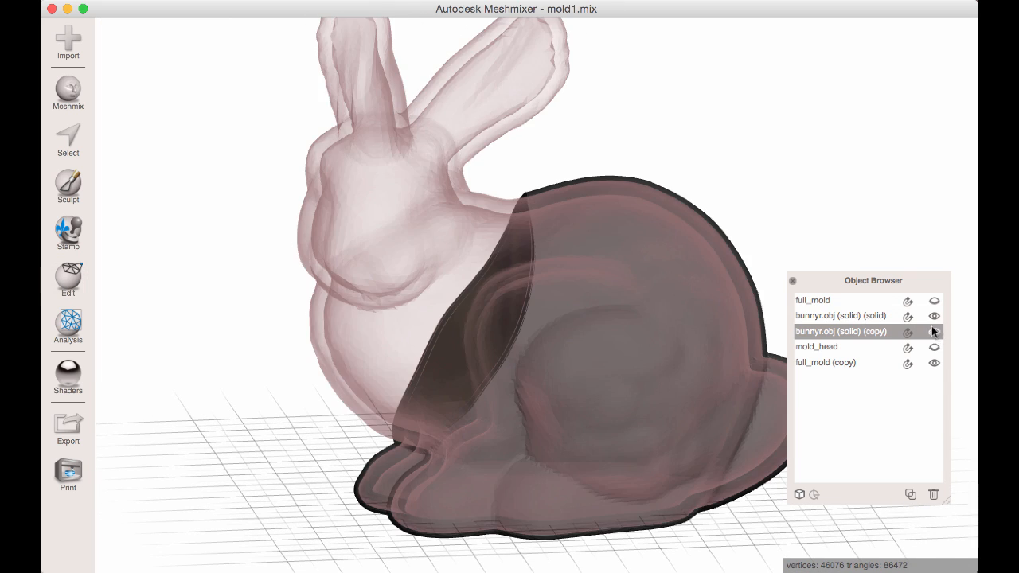
{"action": "left_click", "coordinate": [870, 318]}
{"action": "left_click", "coordinate": [865, 331]}
{"action": "left_click", "coordinate": [934, 331]}
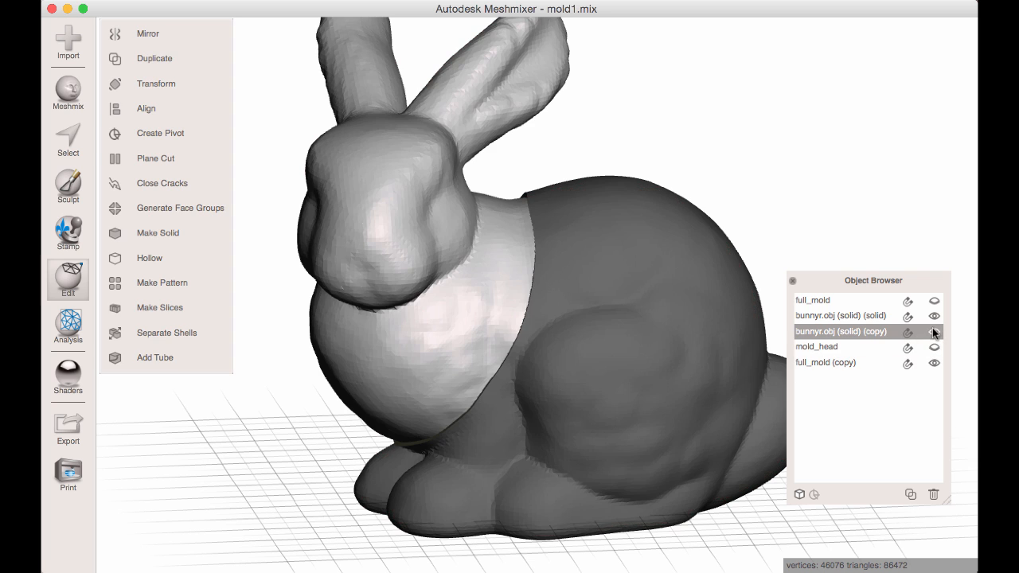
{"action": "left_click", "coordinate": [933, 494]}
Make the solid body part the active object and hide the full_mold copy.
{"action": "left_click", "coordinate": [888, 316]}
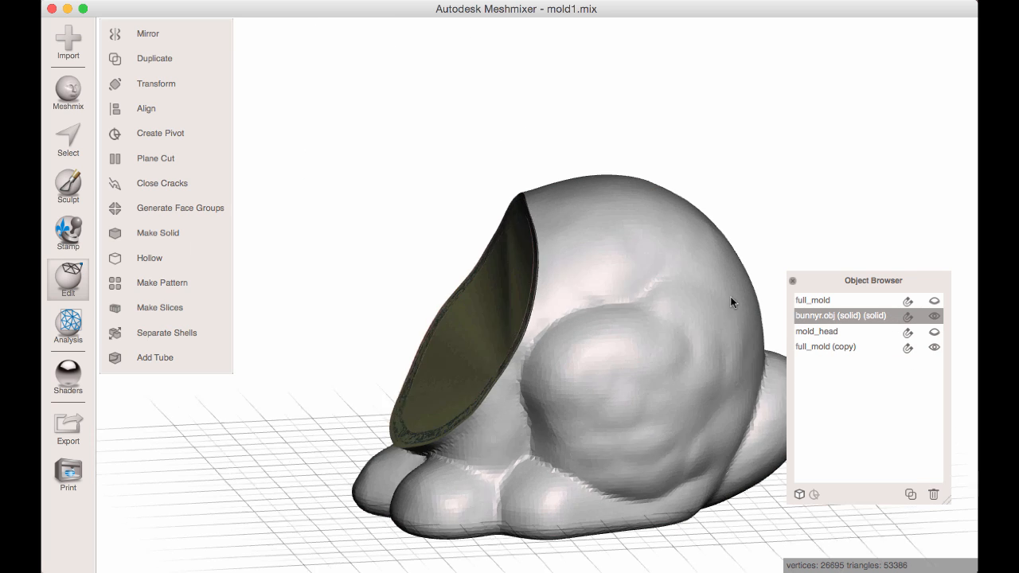
{"action": "mouse_move", "coordinate": [730, 296]}
{"action": "right_mouse_down"}
{"action": "mouse_move", "coordinate": [509, 330]}
{"action": "mouse_move", "coordinate": [593, 523]}
{"action": "mouse_move", "coordinate": [480, 438]}
{"action": "mouse_move", "coordinate": [434, 334]}
{"action": "mouse_move", "coordinate": [530, 371]}
{"action": "mouse_move", "coordinate": [578, 337]}
{"action": "mouse_move", "coordinate": [530, 255]}
{"action": "mouse_move", "coordinate": [523, 337]}
{"action": "mouse_move", "coordinate": [518, 292]}
{"action": "right_mouse_up"}
{"action": "left_click", "coordinate": [933, 347]}
Paint a narrow selection strip down the middle of the solid body's back and over the tail, using the Unwrap Brush at size 36.
{"action": "key", "text": "s"}
{"action": "mouse_move", "coordinate": [522, 208]}
{"action": "left_mouse_down"}
{"action": "mouse_move", "coordinate": [513, 320]}
{"action": "mouse_move", "coordinate": [487, 418]}
{"action": "left_mouse_up"}
{"action": "right_click_drag", "start_coordinate": [487, 418], "coordinate": [516, 272]}
{"action": "mouse_move", "coordinate": [516, 273]}
{"action": "left_mouse_down"}
{"action": "mouse_move", "coordinate": [489, 376]}
{"action": "mouse_move", "coordinate": [482, 467]}
{"action": "left_mouse_up"}
{"action": "right_click_drag", "start_coordinate": [483, 466], "coordinate": [493, 430]}
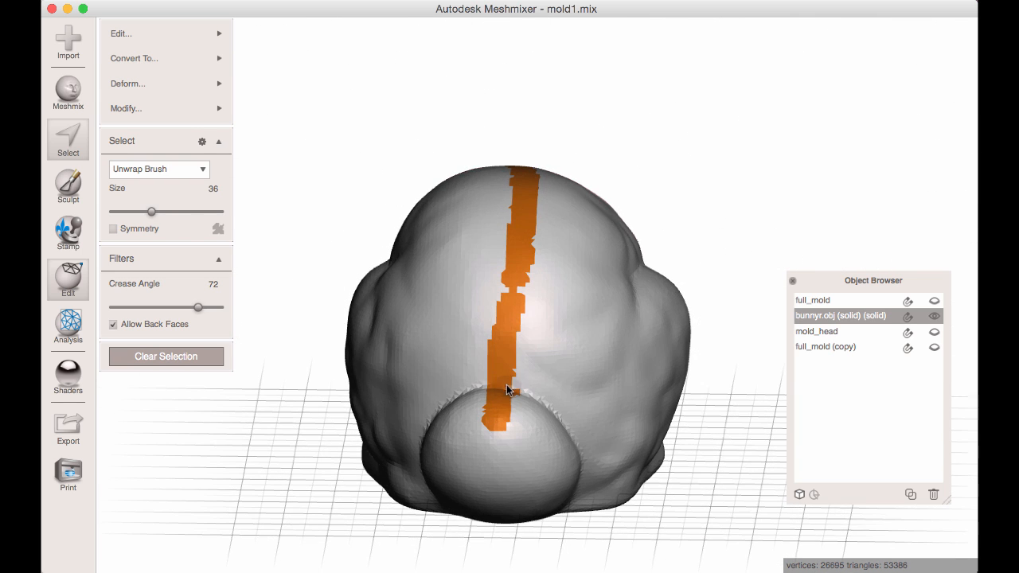
{"action": "right_click_drag", "start_coordinate": [514, 374], "coordinate": [511, 368]}
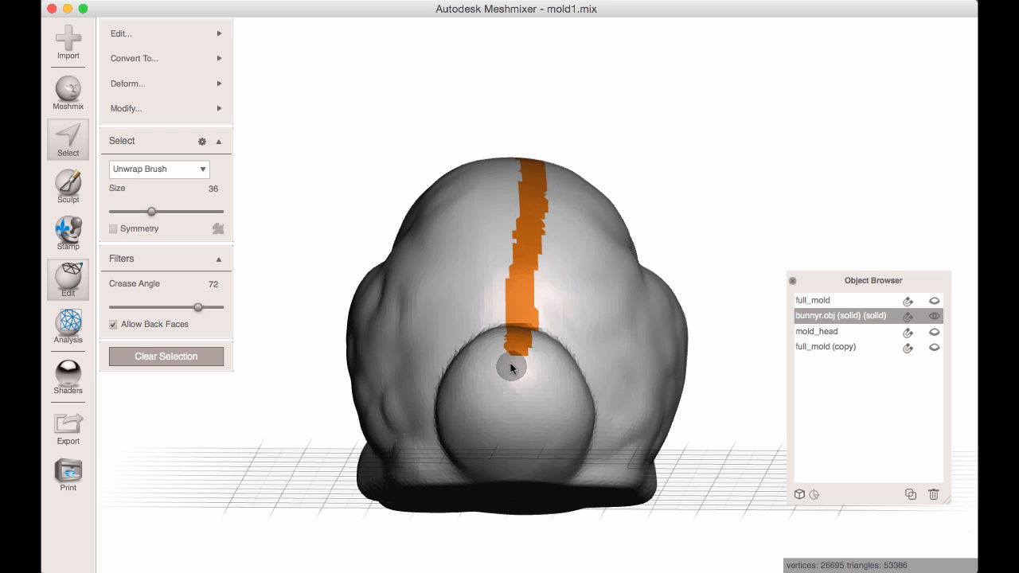
{"action": "left_click_drag", "start_coordinate": [511, 368], "coordinate": [518, 428]}
{"action": "right_click_drag", "start_coordinate": [518, 428], "coordinate": [513, 296]}
{"action": "left_click_drag", "start_coordinate": [513, 296], "coordinate": [513, 393]}
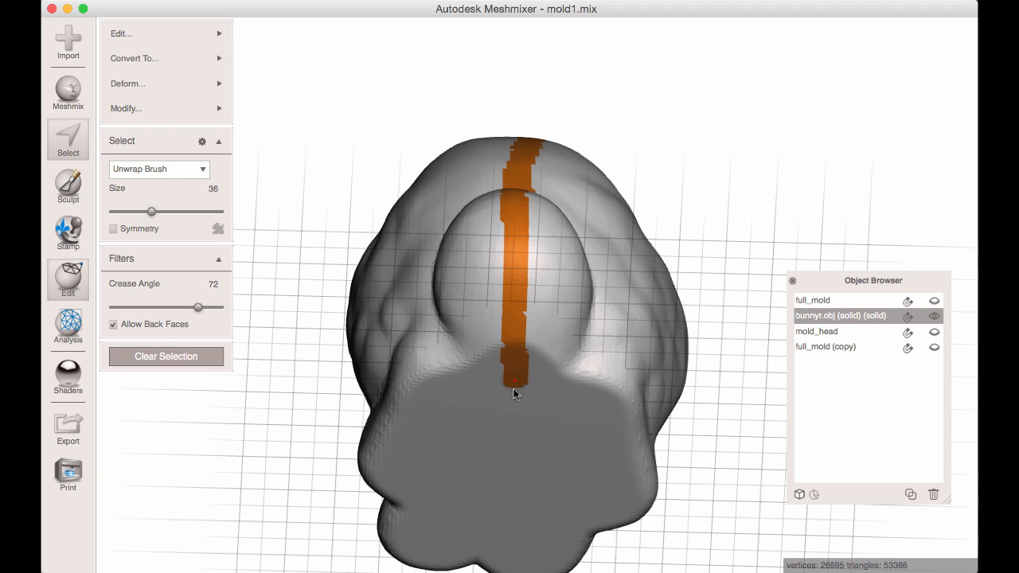
Continue the selection strip along the underside, up between the front paws and across the capped neck face to close the loop.
{"action": "right_click_drag", "start_coordinate": [513, 392], "coordinate": [509, 342]}
{"action": "left_click_drag", "start_coordinate": [509, 341], "coordinate": [500, 478]}
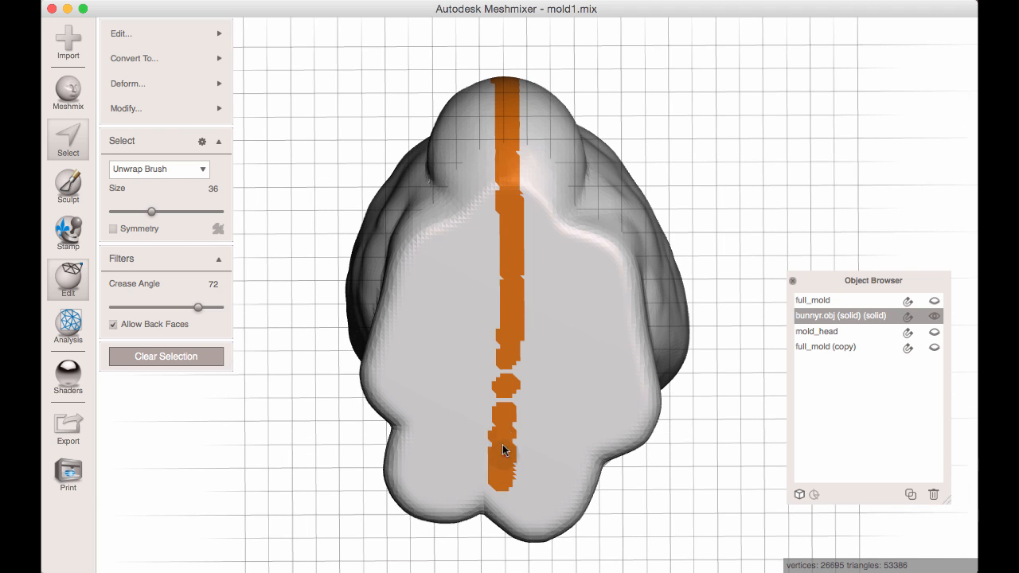
{"action": "right_click_drag", "start_coordinate": [516, 419], "coordinate": [513, 315]}
{"action": "mouse_move", "coordinate": [537, 465]}
{"action": "right_mouse_down"}
{"action": "mouse_move", "coordinate": [686, 353]}
{"action": "mouse_move", "coordinate": [635, 331]}
{"action": "mouse_move", "coordinate": [611, 417]}
{"action": "right_mouse_up"}
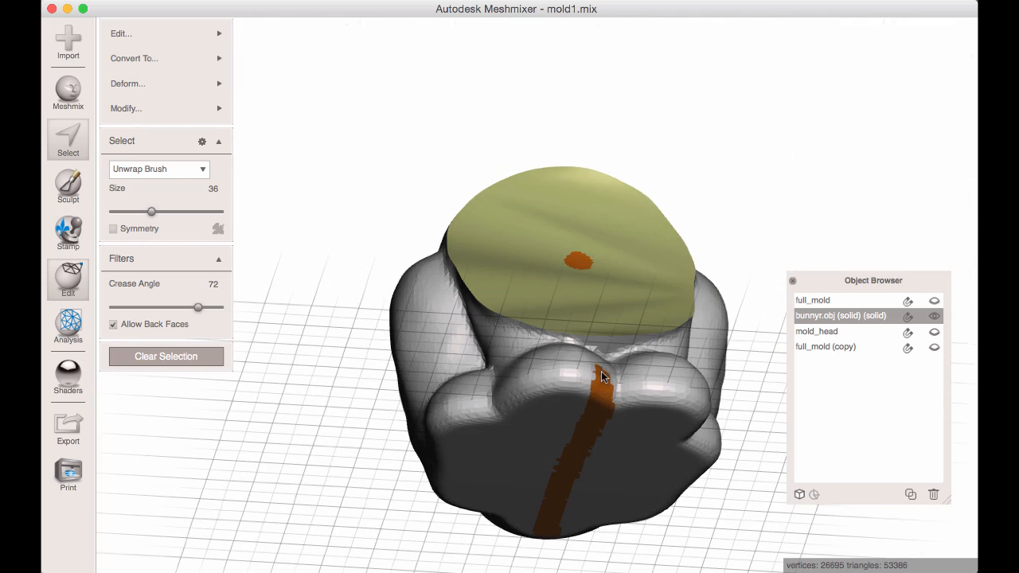
{"action": "right_click_drag", "start_coordinate": [603, 368], "coordinate": [589, 436]}
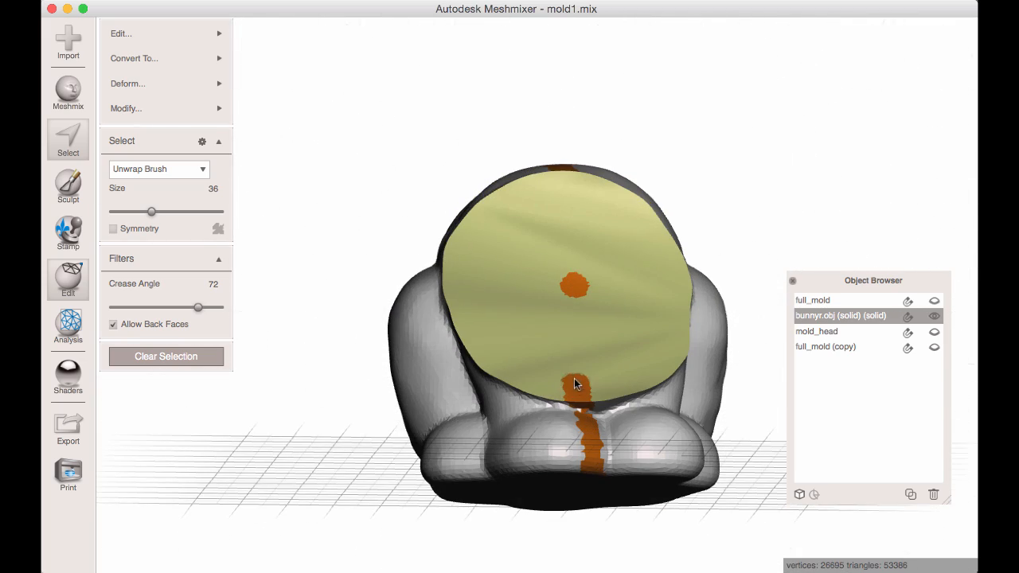
{"action": "right_click_drag", "start_coordinate": [570, 256], "coordinate": [571, 338]}
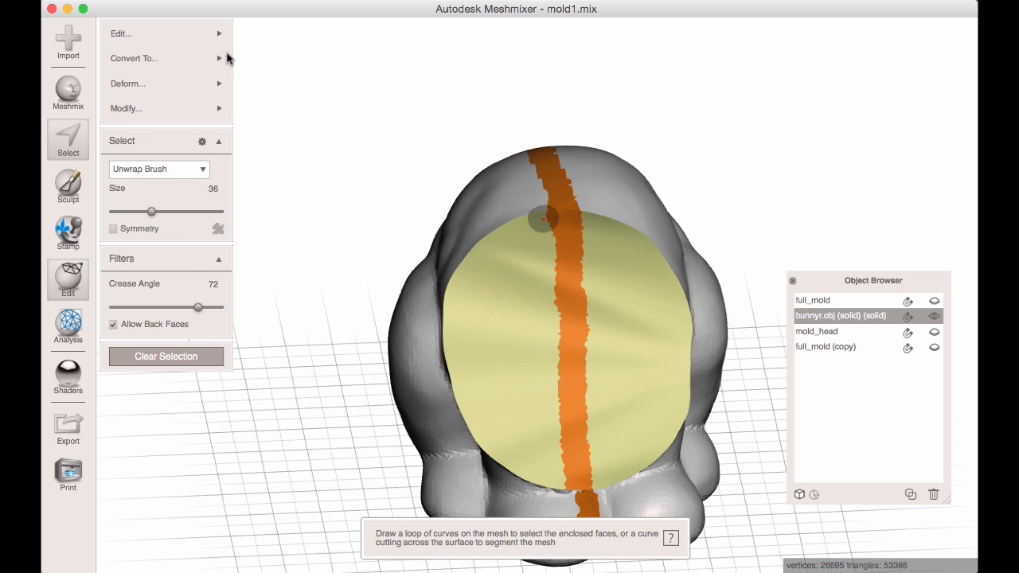
{"action": "left_click", "coordinate": [155, 60]}
{"action": "mouse_move", "coordinate": [186, 108]}
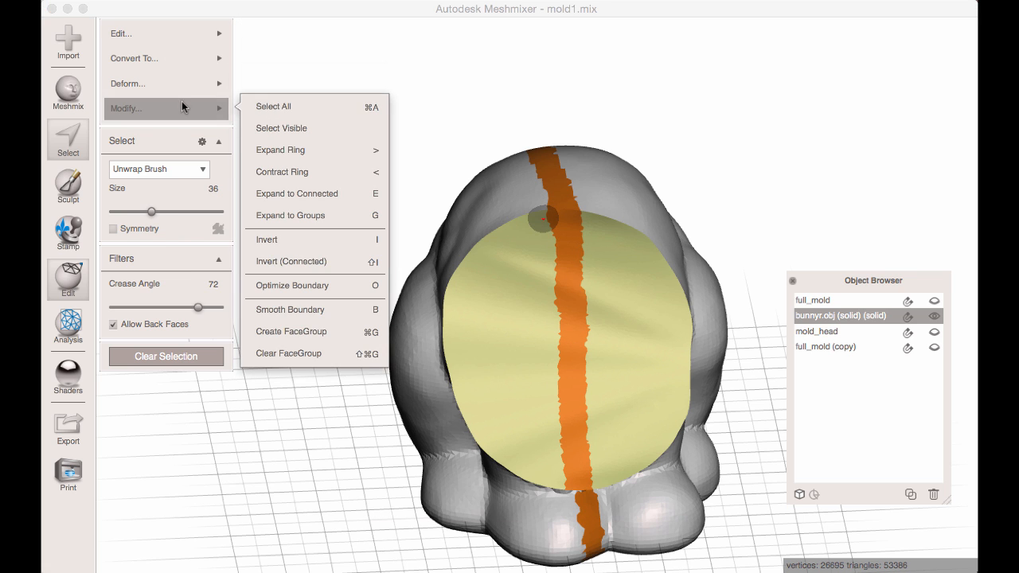
{"action": "left_click", "coordinate": [331, 307]}
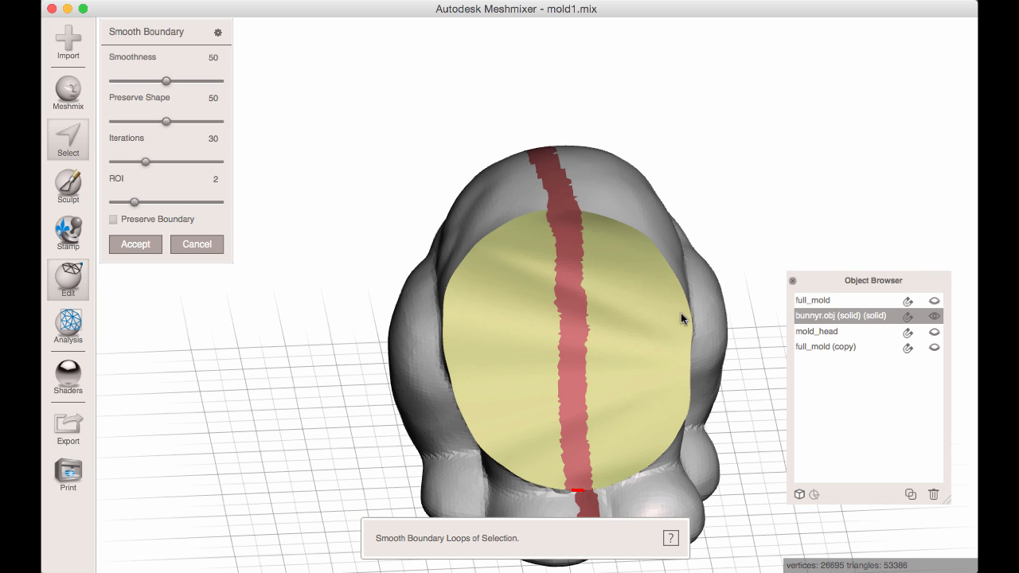
{"action": "right_click_drag", "start_coordinate": [573, 331], "coordinate": [490, 301]}
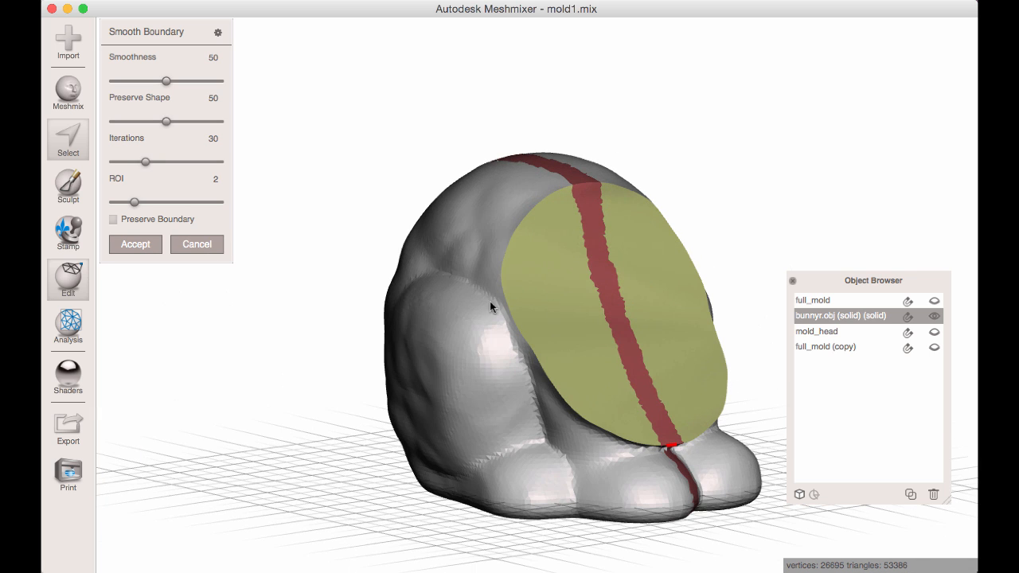
{"action": "left_click", "coordinate": [197, 244]}
Reduce the brush size to 28 and fill the gap in the selection strip between the capped neck face and the paws.
{"action": "right_click_drag", "start_coordinate": [417, 299], "coordinate": [565, 404]}
{"action": "middle_click_drag", "start_coordinate": [565, 403], "coordinate": [541, 302]}
{"action": "key", "text": "bracketleft"}
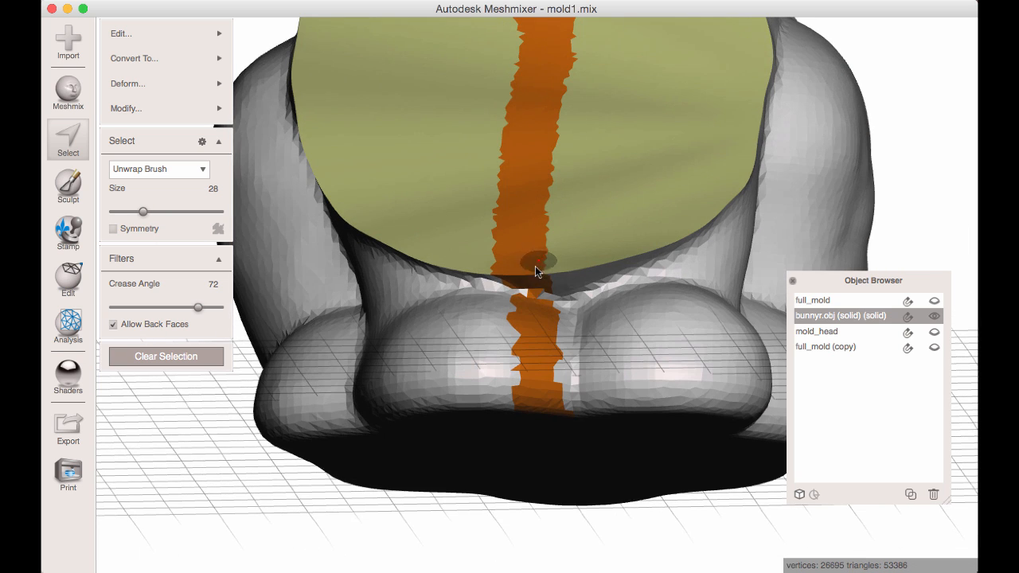
{"action": "left_click_drag", "start_coordinate": [536, 291], "coordinate": [518, 289]}
{"action": "right_click_drag", "start_coordinate": [538, 288], "coordinate": [533, 292]}
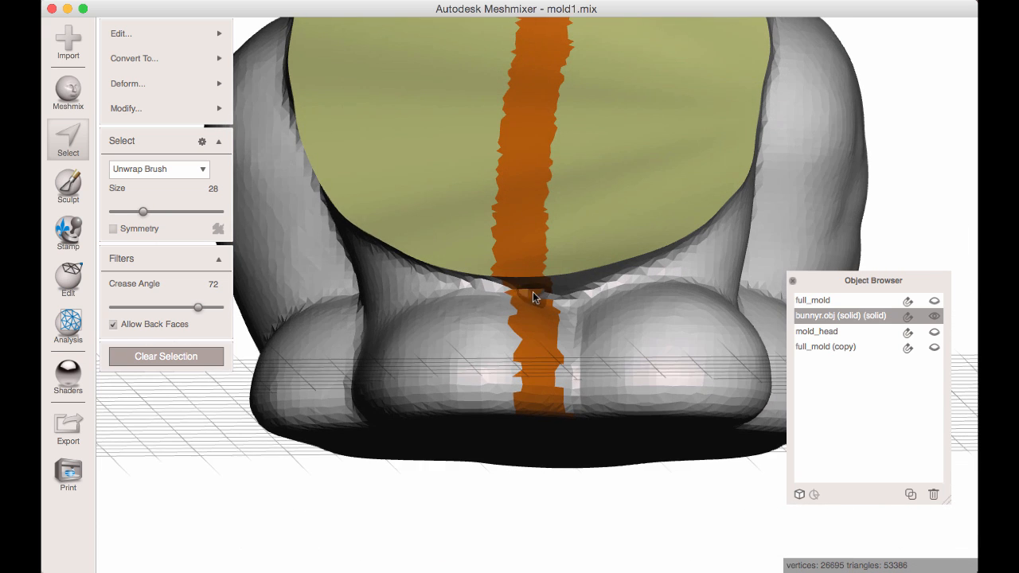
Optimize the boundary of the selection strip.
{"action": "mouse_move", "coordinate": [125, 108]}
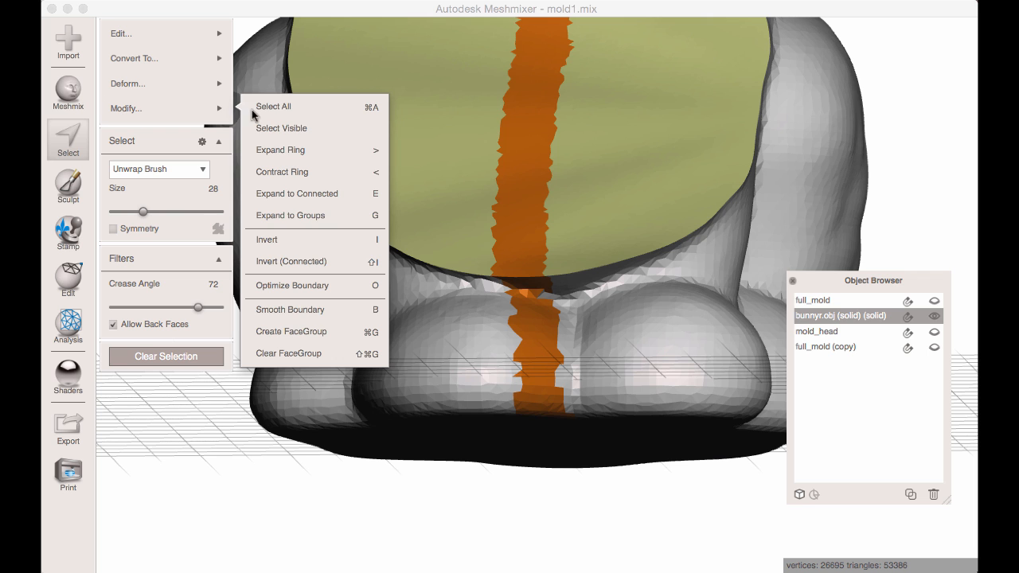
{"action": "left_click", "coordinate": [322, 288]}
{"action": "right_click_drag", "start_coordinate": [469, 213], "coordinate": [399, 243]}
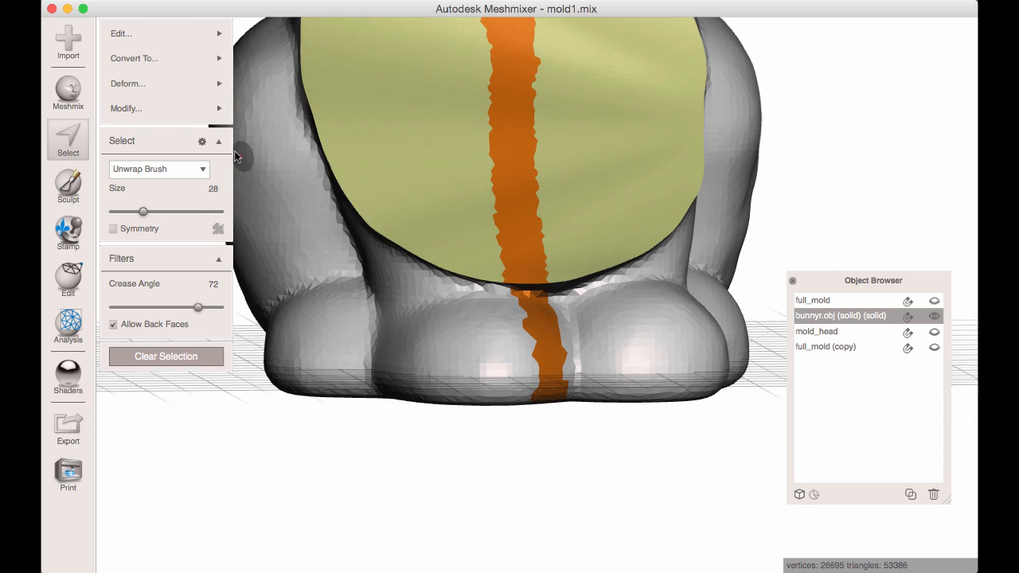
Start Smooth Boundary on the selection strip and set Smoothness to 0.
{"action": "mouse_move", "coordinate": [160, 107]}
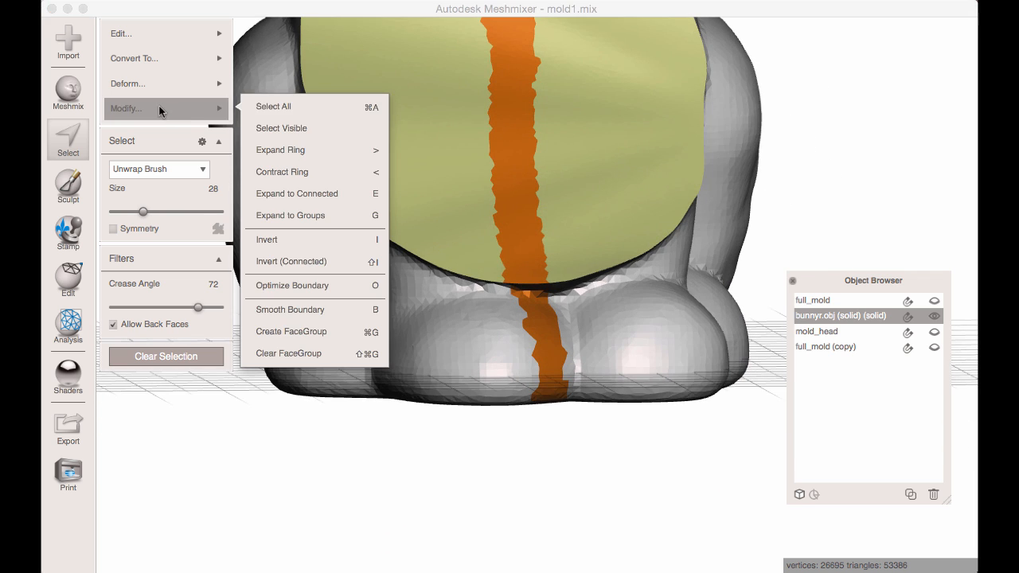
{"action": "left_click", "coordinate": [312, 311]}
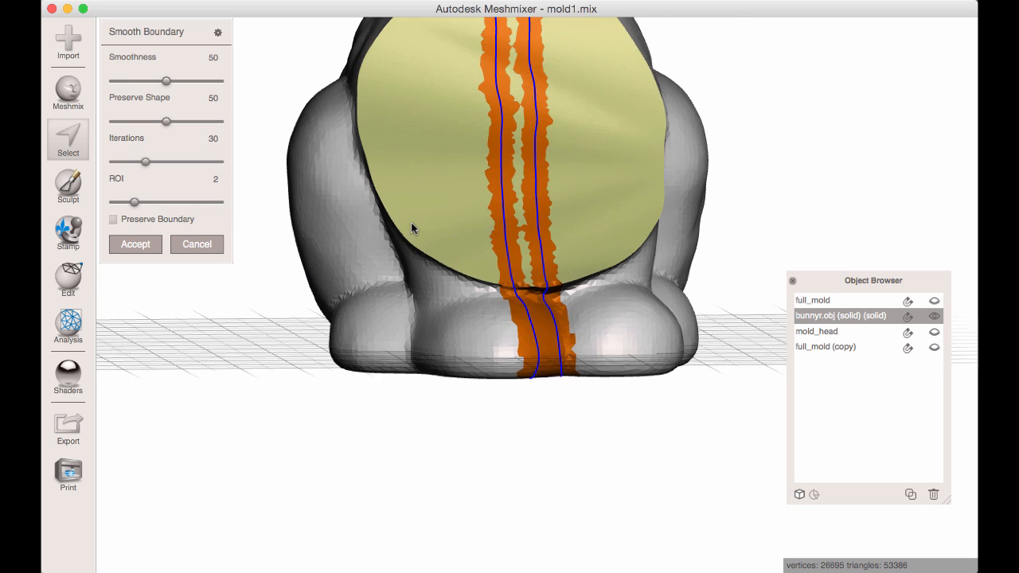
{"action": "right_click_drag", "start_coordinate": [411, 228], "coordinate": [510, 163]}
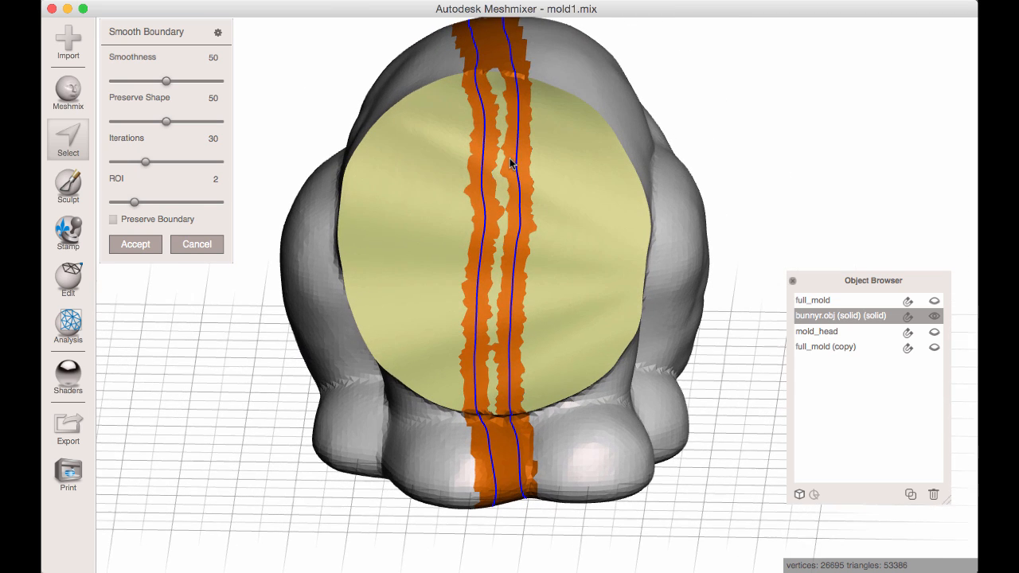
{"action": "right_click_drag", "start_coordinate": [488, 114], "coordinate": [478, 108]}
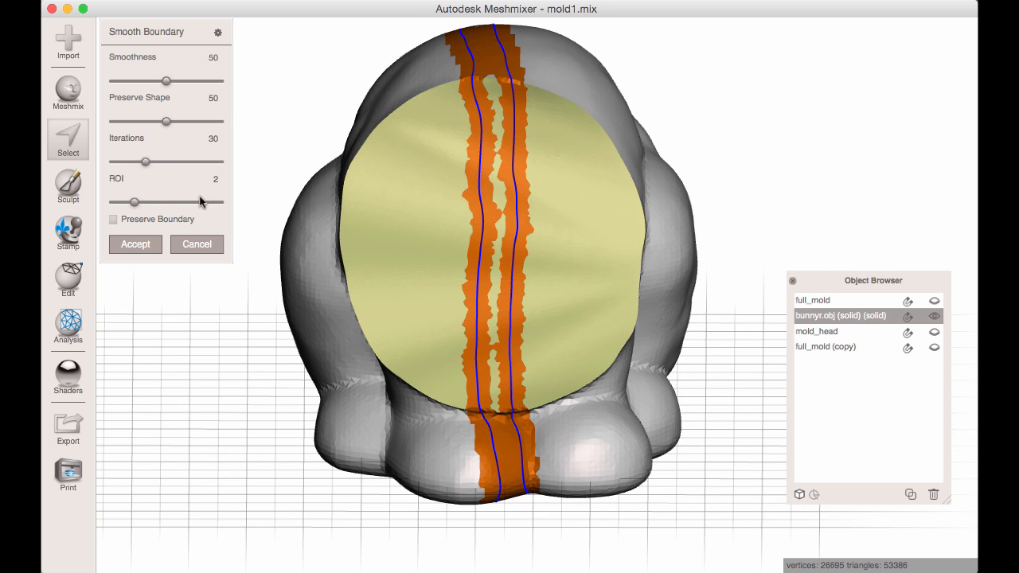
{"action": "scroll", "coordinate": [523, 108], "scroll_direction": "up", "scroll_amount": 6}
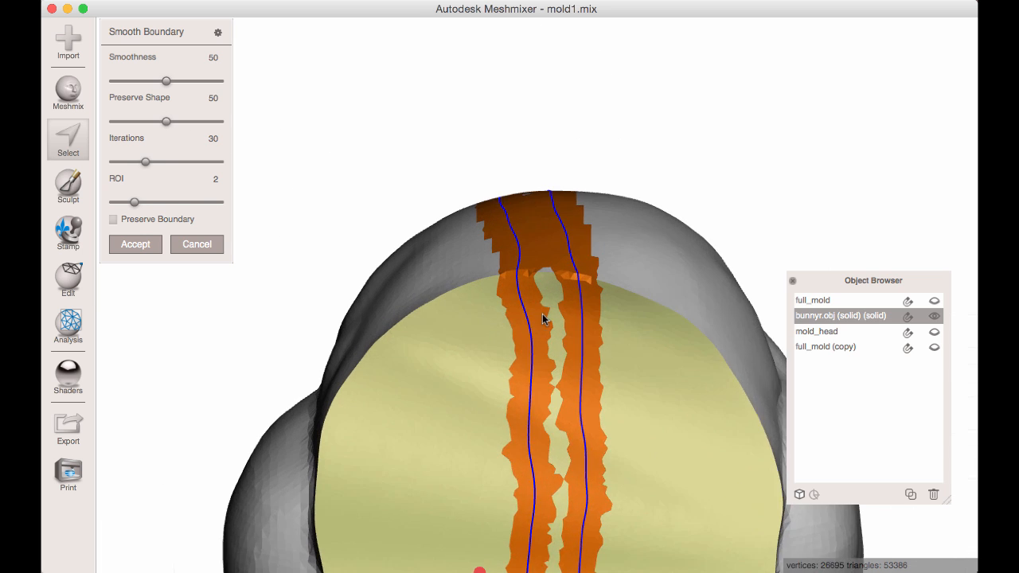
{"action": "scroll", "coordinate": [592, 288], "scroll_direction": "up", "scroll_amount": 2}
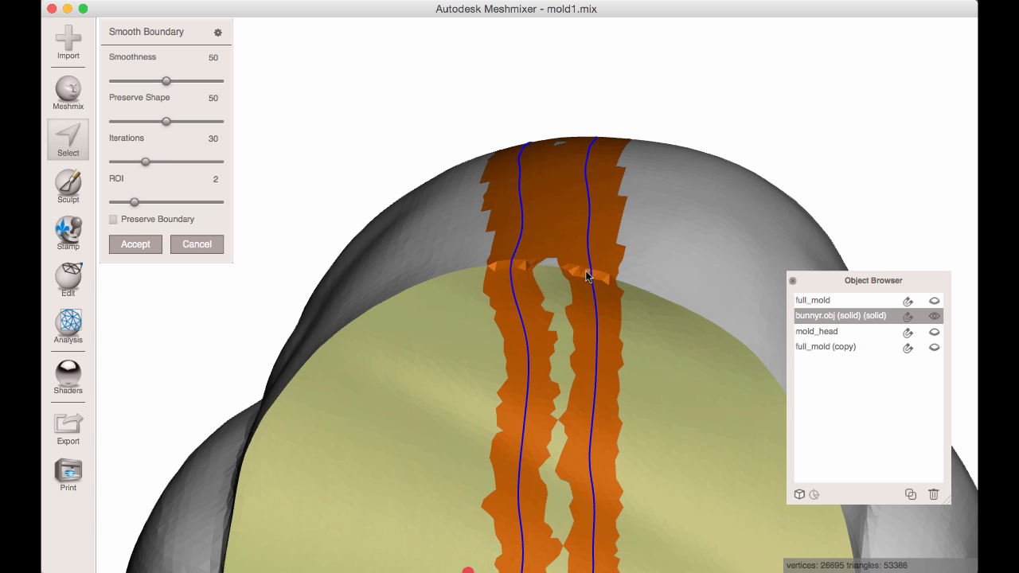
{"action": "right_click_drag", "start_coordinate": [586, 276], "coordinate": [617, 294]}
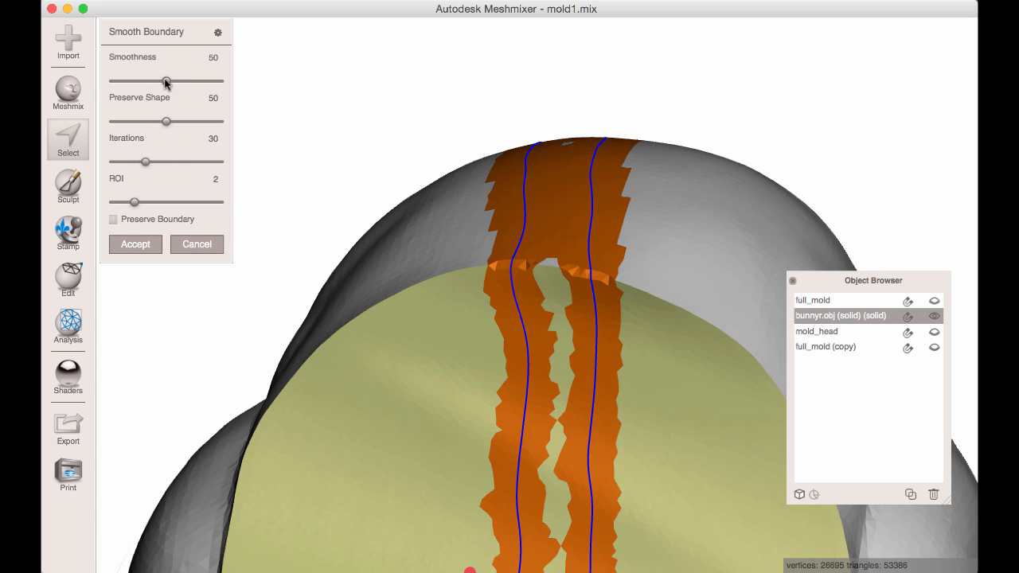
{"action": "left_click_drag", "start_coordinate": [102, 77], "coordinate": [97, 79]}
{"action": "right_click_drag", "start_coordinate": [543, 342], "coordinate": [644, 370]}
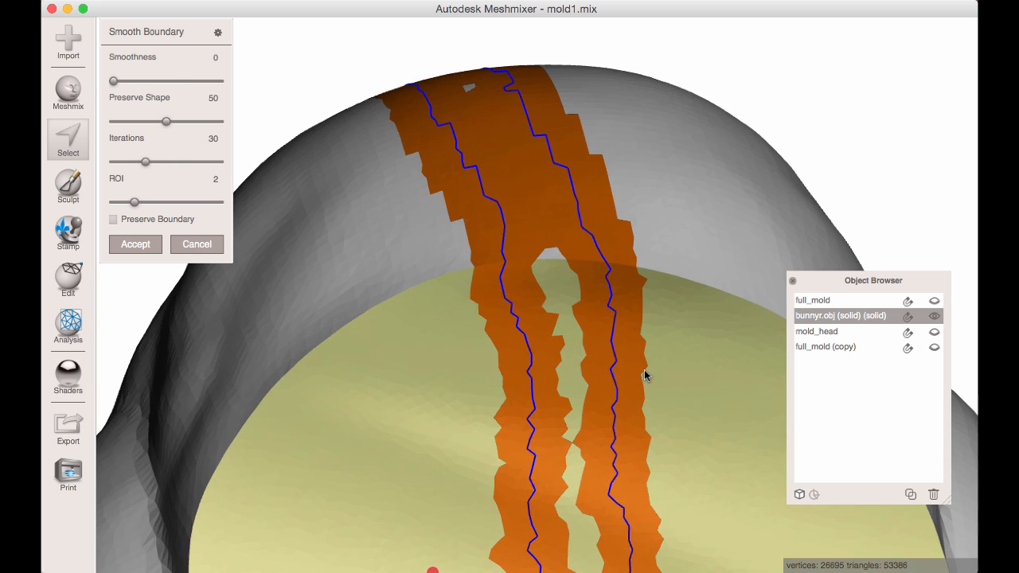
{"action": "right_click_drag", "start_coordinate": [653, 307], "coordinate": [618, 299]}
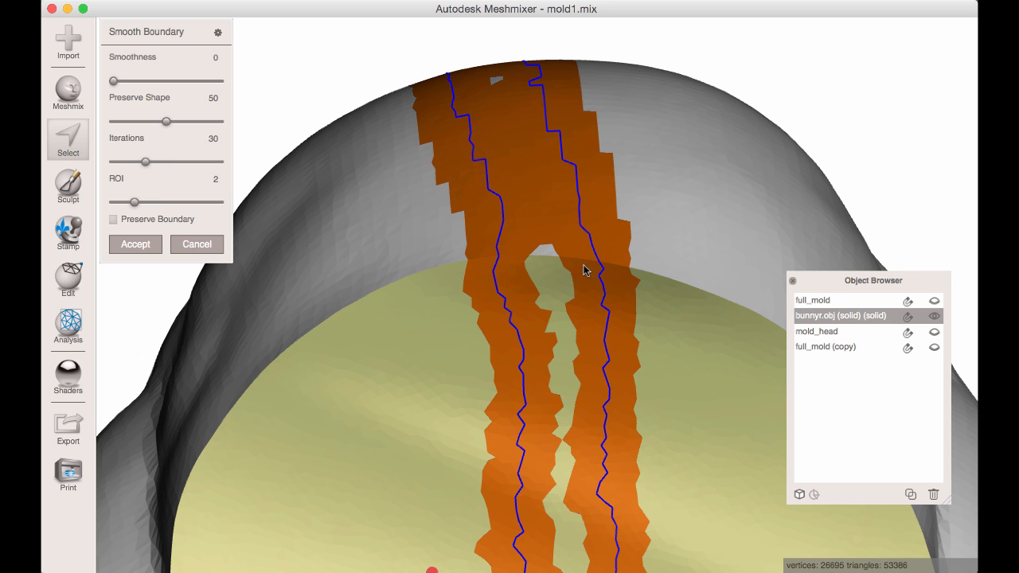
Pin one strip boundary vertex at the upper crease and one at the lower crease of the capped neck face.
{"action": "left_click", "coordinate": [599, 261]}
{"action": "right_click_drag", "start_coordinate": [611, 446], "coordinate": [594, 260]}
{"action": "right_click_drag", "start_coordinate": [635, 474], "coordinate": [605, 255]}
{"action": "right_click_drag", "start_coordinate": [575, 430], "coordinate": [538, 159]}
{"action": "right_click_drag", "start_coordinate": [514, 453], "coordinate": [515, 409]}
{"action": "right_click_drag", "start_coordinate": [522, 549], "coordinate": [592, 215]}
{"action": "right_click_drag", "start_coordinate": [539, 236], "coordinate": [319, 249]}
{"action": "left_click", "coordinate": [535, 208]}
{"action": "key", "text": "w"}
{"action": "middle_click_drag", "start_coordinate": [398, 101], "coordinate": [402, 189]}
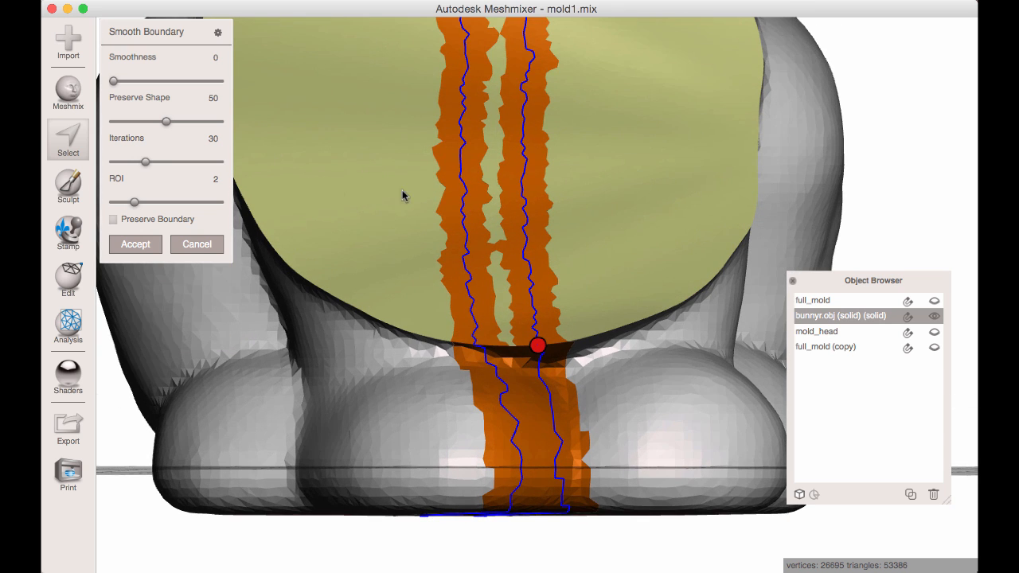
Set the boundary Smoothness to 58 and accept the smoothed selection strip.
{"action": "left_click_drag", "start_coordinate": [113, 81], "coordinate": [163, 81]}
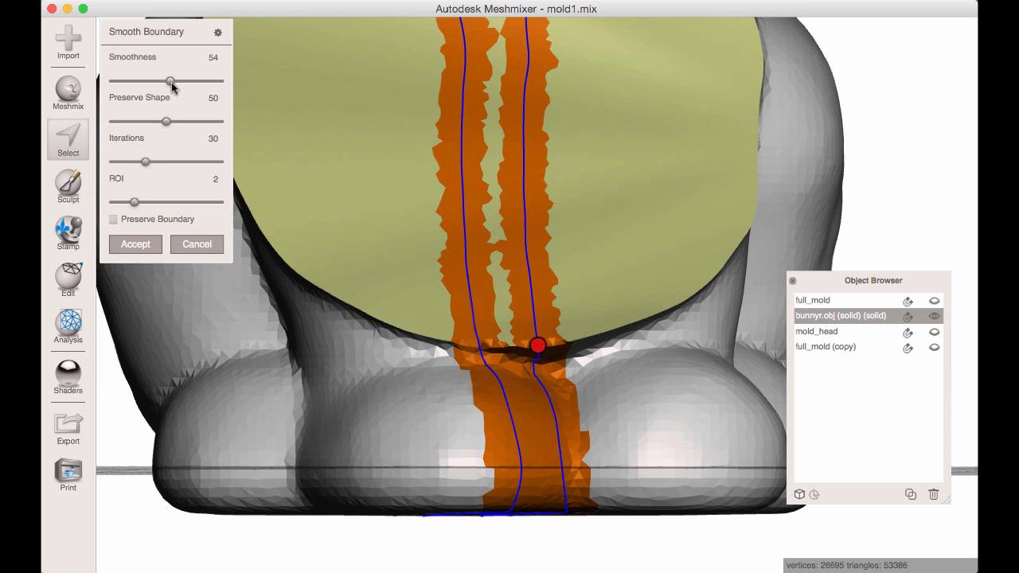
{"action": "right_click_drag", "start_coordinate": [301, 111], "coordinate": [342, 207]}
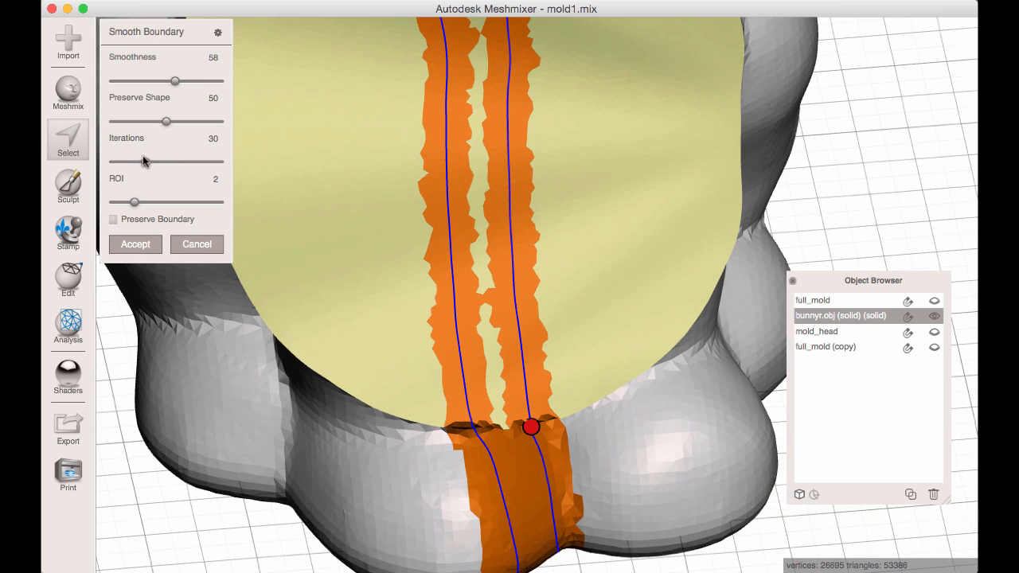
{"action": "right_click_drag", "start_coordinate": [366, 167], "coordinate": [452, 141]}
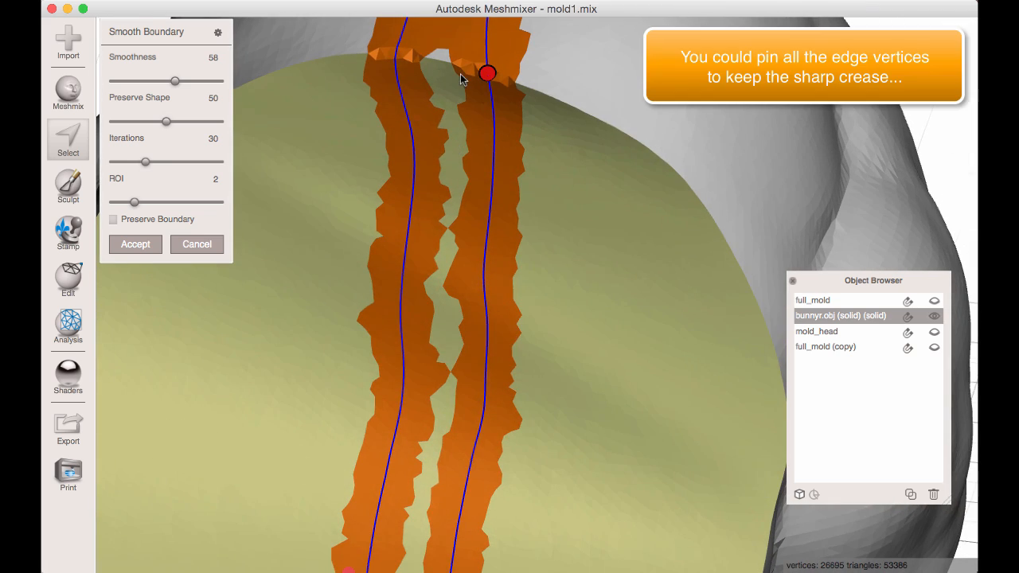
{"action": "right_click_drag", "start_coordinate": [438, 69], "coordinate": [490, 210]}
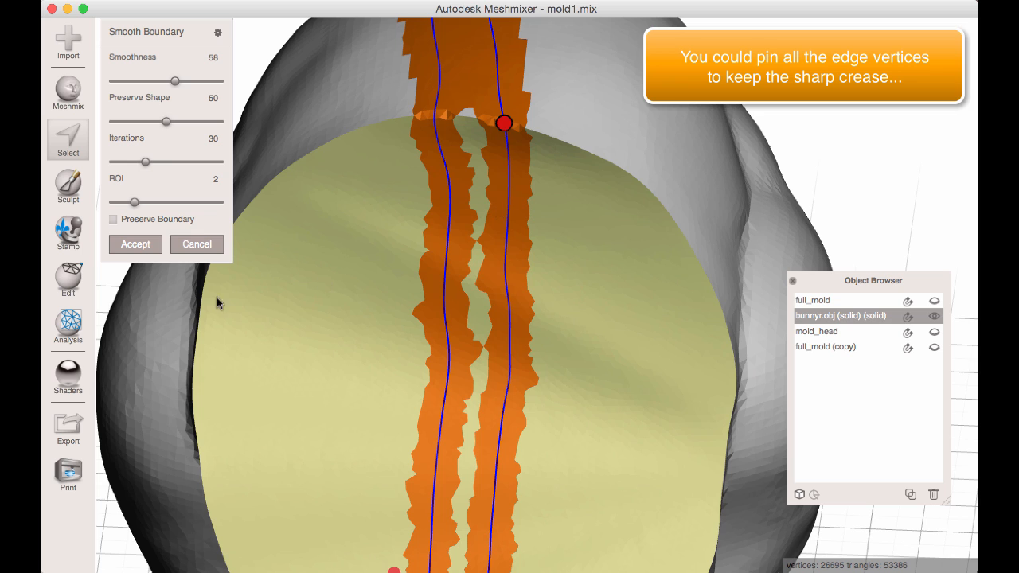
{"action": "left_click", "coordinate": [134, 245]}
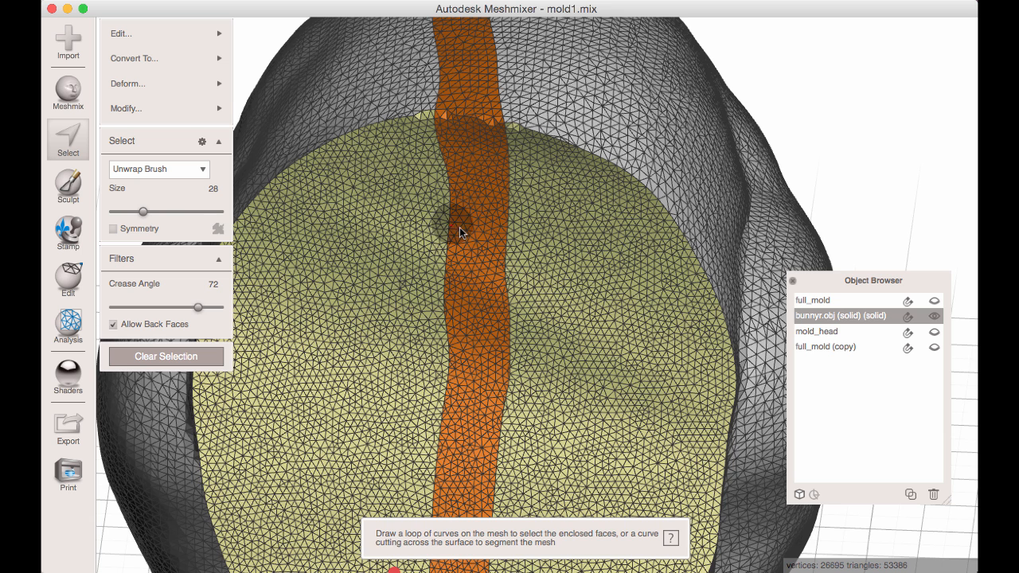
Try to extend the strip selection over one half of the capped neck face.
{"action": "right_click_drag", "start_coordinate": [455, 220], "coordinate": [479, 174]}
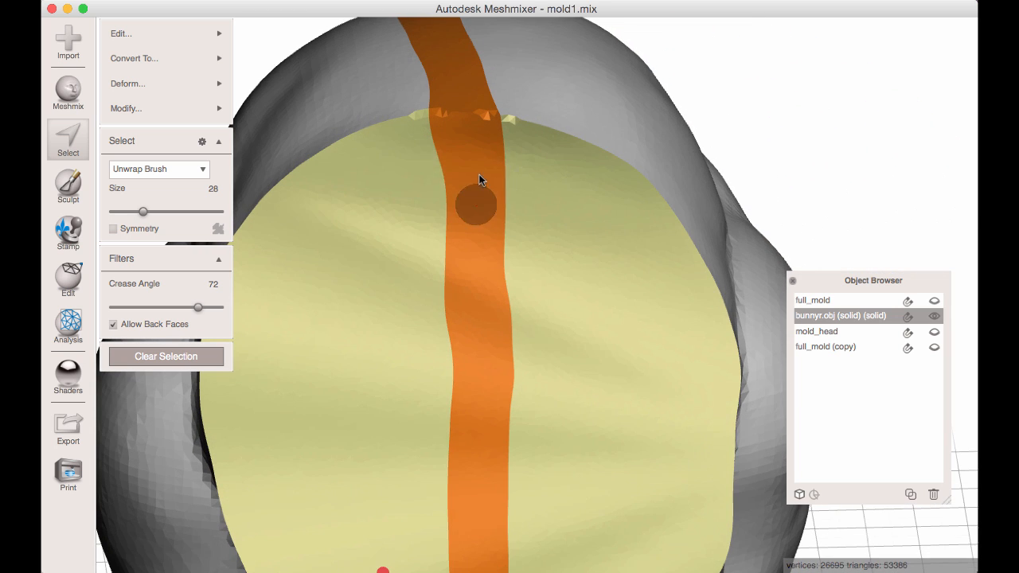
{"action": "left_click_drag", "start_coordinate": [441, 164], "coordinate": [405, 193]}
{"action": "right_click_drag", "start_coordinate": [405, 194], "coordinate": [407, 253]}
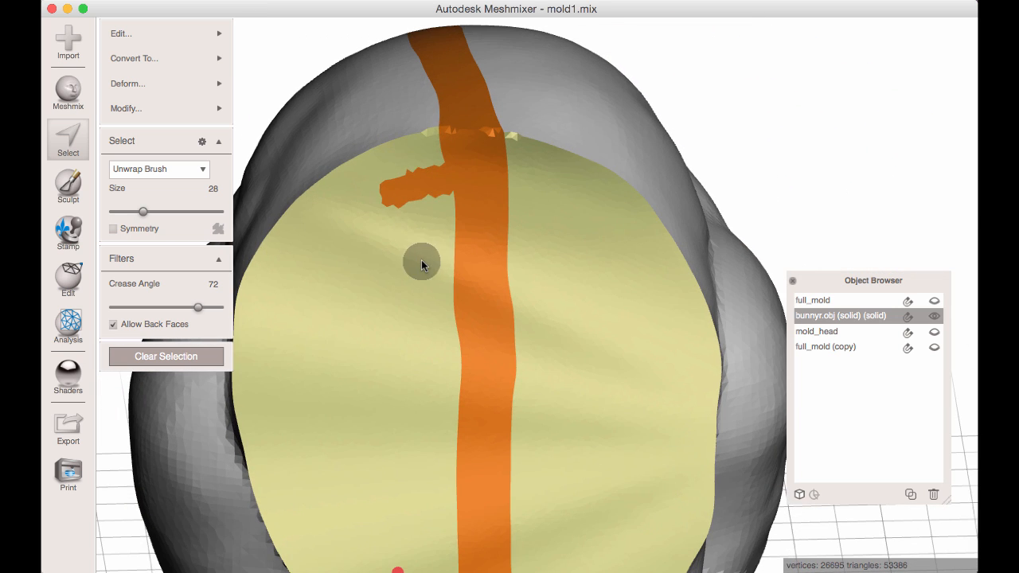
{"action": "left_click_drag", "start_coordinate": [421, 261], "coordinate": [425, 272]}
{"action": "right_click_drag", "start_coordinate": [385, 264], "coordinate": [392, 153]}
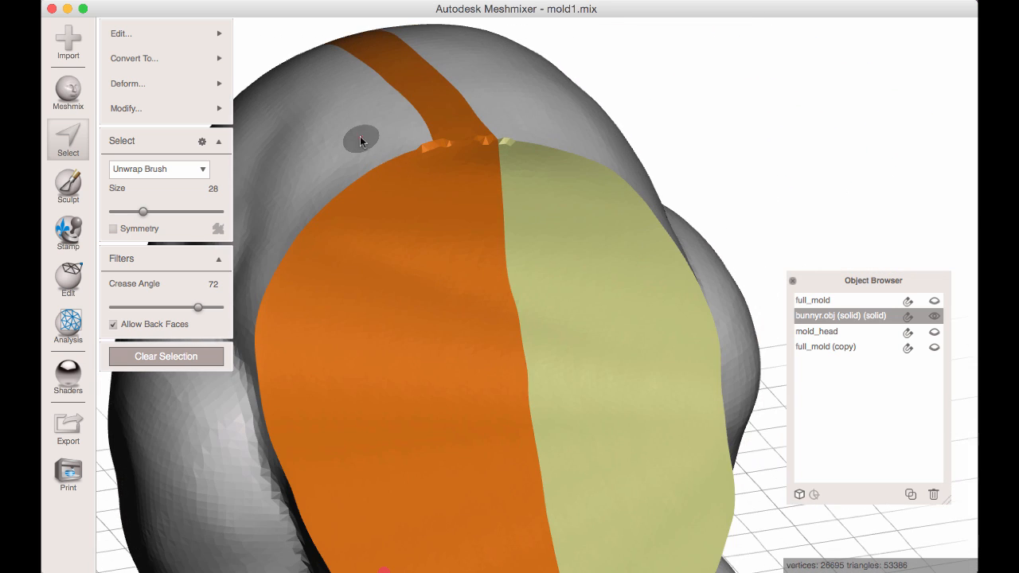
{"action": "left_click_drag", "start_coordinate": [404, 98], "coordinate": [364, 141]}
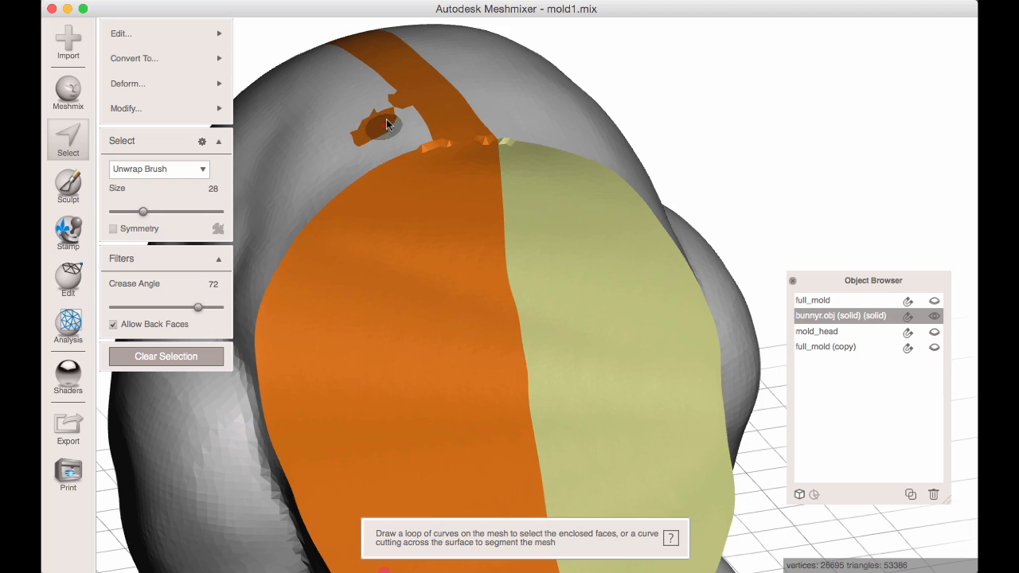
{"action": "key", "text": "super+z"}
{"action": "mouse_move", "coordinate": [446, 249]}
{"action": "right_mouse_down"}
{"action": "mouse_move", "coordinate": [634, 287]}
{"action": "mouse_move", "coordinate": [584, 136]}
{"action": "mouse_move", "coordinate": [573, 318]}
{"action": "mouse_move", "coordinate": [513, 259]}
{"action": "mouse_move", "coordinate": [539, 182]}
{"action": "mouse_move", "coordinate": [425, 175]}
{"action": "mouse_move", "coordinate": [416, 245]}
{"action": "mouse_move", "coordinate": [483, 275]}
{"action": "right_mouse_up"}
{"action": "key", "text": "Escape"}
Expand the strip selection to cover one whole side of the bunny's body.
{"action": "key", "text": "s"}
{"action": "scroll", "coordinate": [485, 213], "scroll_direction": "down", "scroll_amount": 4}
{"action": "left_click_drag", "start_coordinate": [468, 201], "coordinate": [499, 213]}
{"action": "key", "text": "g"}
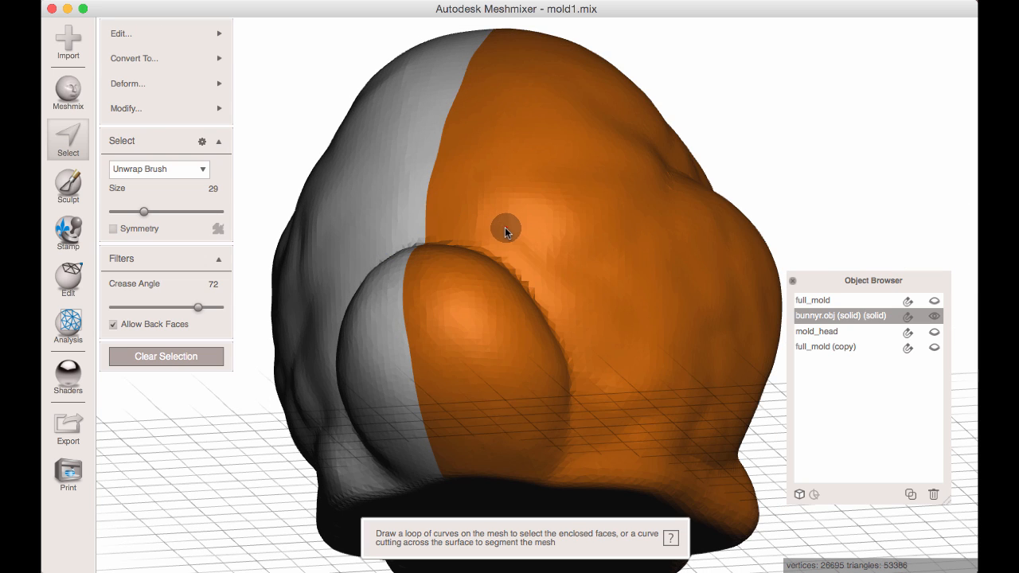
Add the adjoining half of the capped neck face to the selection and create a FaceGroup from the selected body half.
{"action": "right_click_drag", "start_coordinate": [506, 231], "coordinate": [423, 234]}
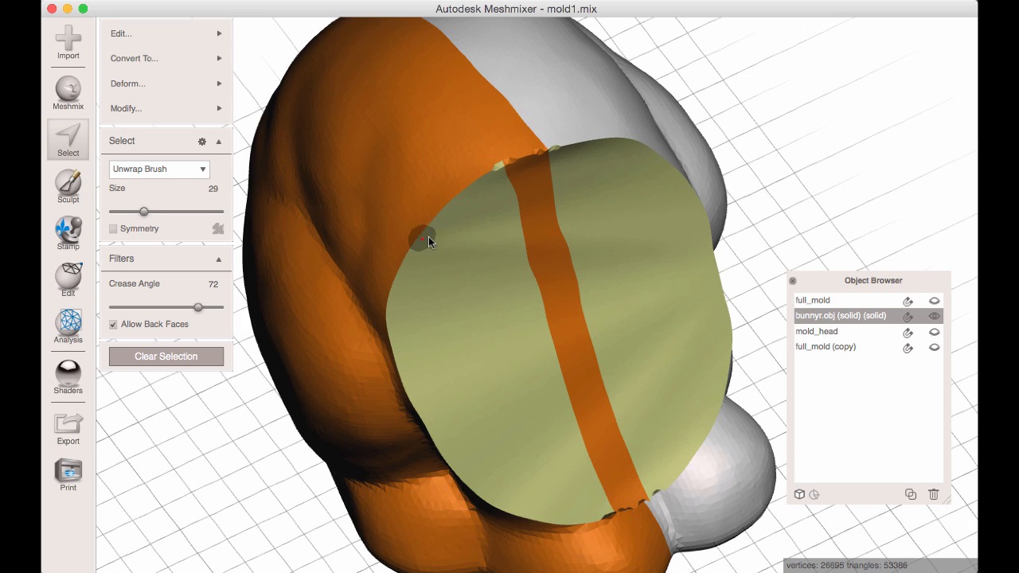
{"action": "left_click", "coordinate": [475, 252]}
{"action": "key", "text": "g"}
{"action": "right_click_drag", "start_coordinate": [473, 258], "coordinate": [462, 216]}
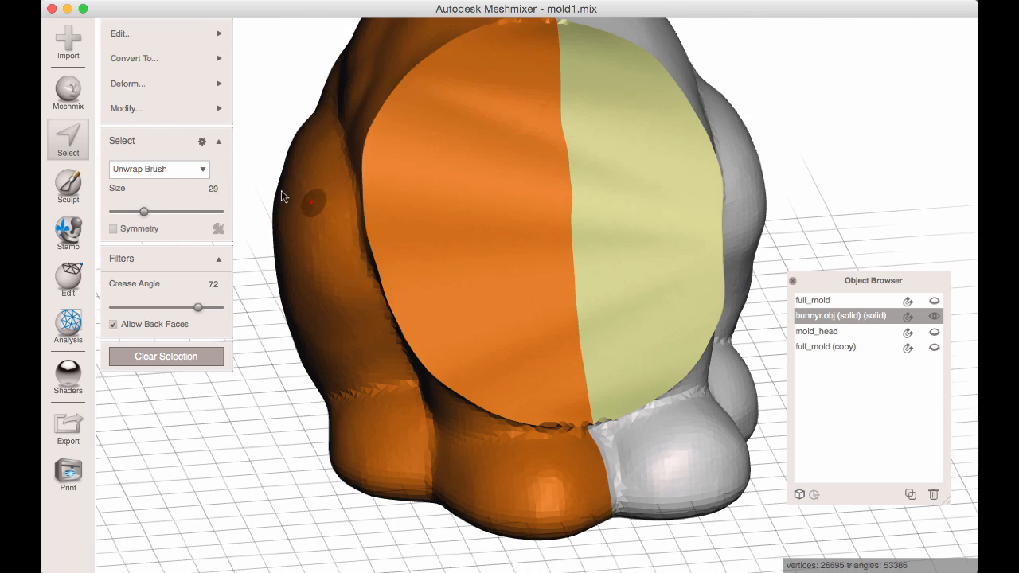
{"action": "left_click", "coordinate": [159, 108]}
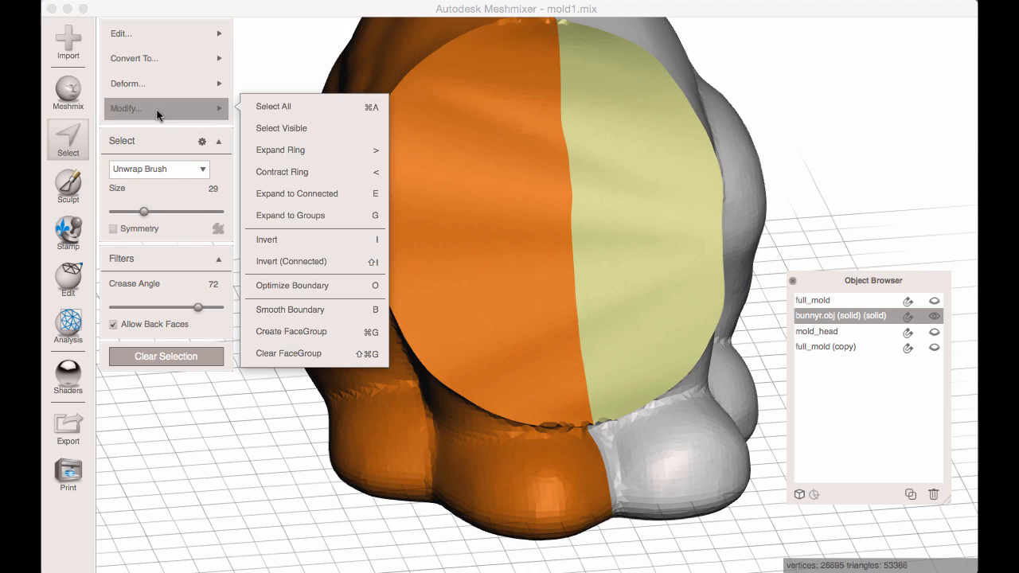
{"action": "left_click", "coordinate": [318, 331]}
Select the body half's FaceGroup and separate it into its own object.
{"action": "right_click_drag", "start_coordinate": [387, 321], "coordinate": [473, 246]}
{"action": "key", "text": "s"}
{"action": "double_click", "coordinate": [469, 263]}
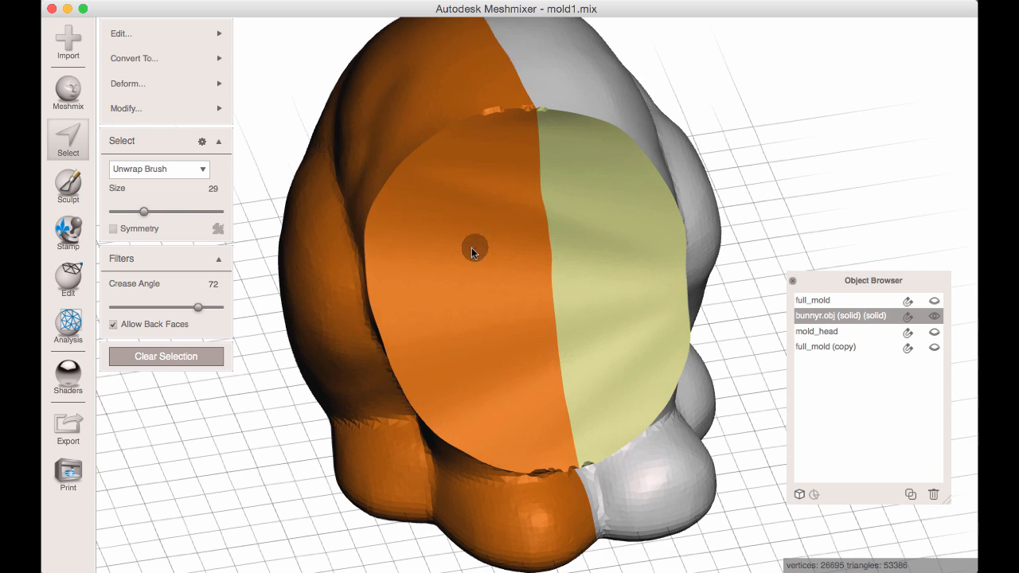
{"action": "mouse_move", "coordinate": [127, 34]}
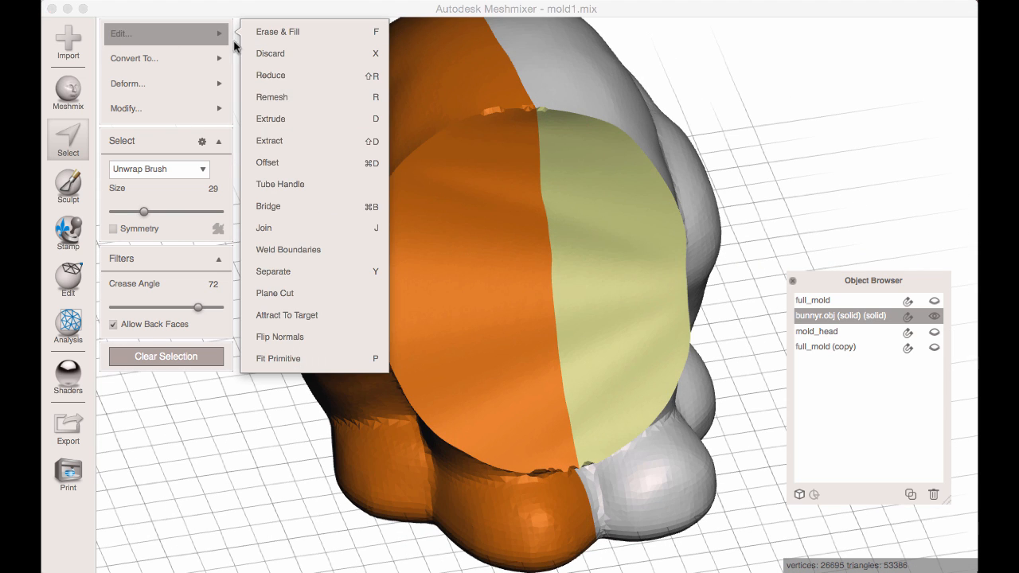
{"action": "left_click", "coordinate": [328, 271]}
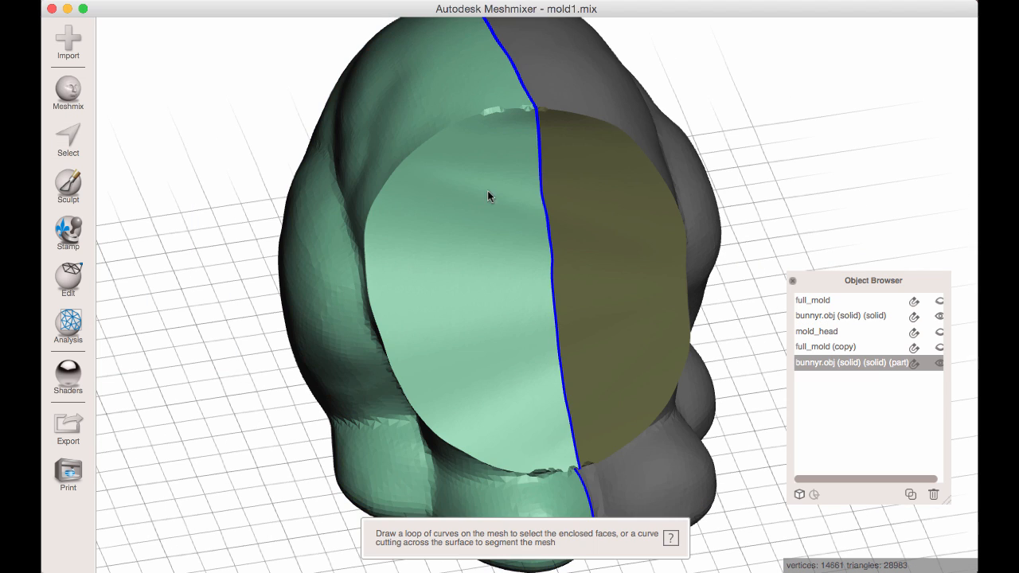
Hide the remaining body half and make the separated half active, with its open side in view.
{"action": "left_click", "coordinate": [569, 201]}
{"action": "key", "text": "super+v"}
{"action": "left_click", "coordinate": [508, 237]}
{"action": "right_click_drag", "start_coordinate": [506, 238], "coordinate": [382, 202]}
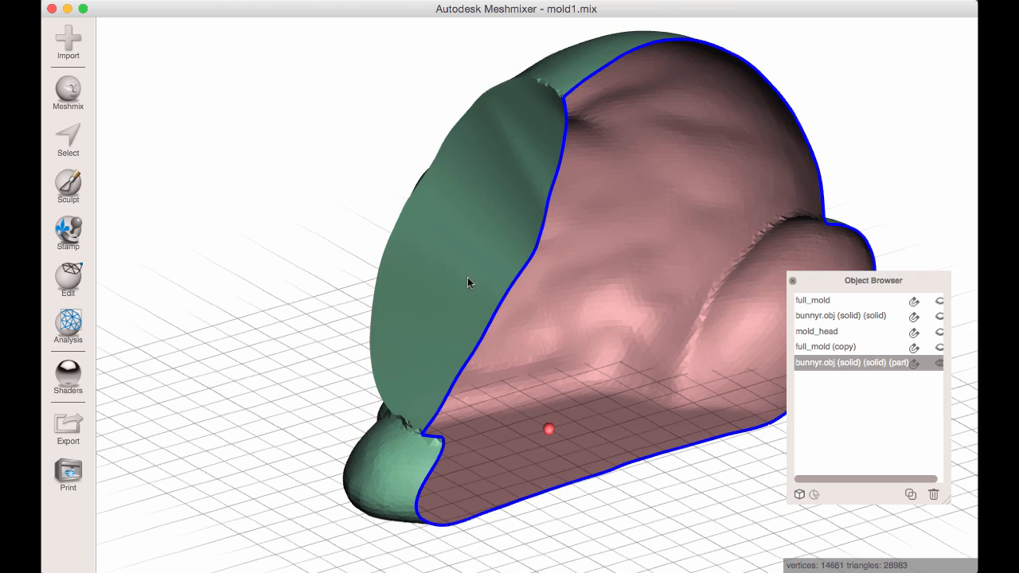
{"action": "key", "text": "s"}
{"action": "left_click", "coordinate": [495, 299]}
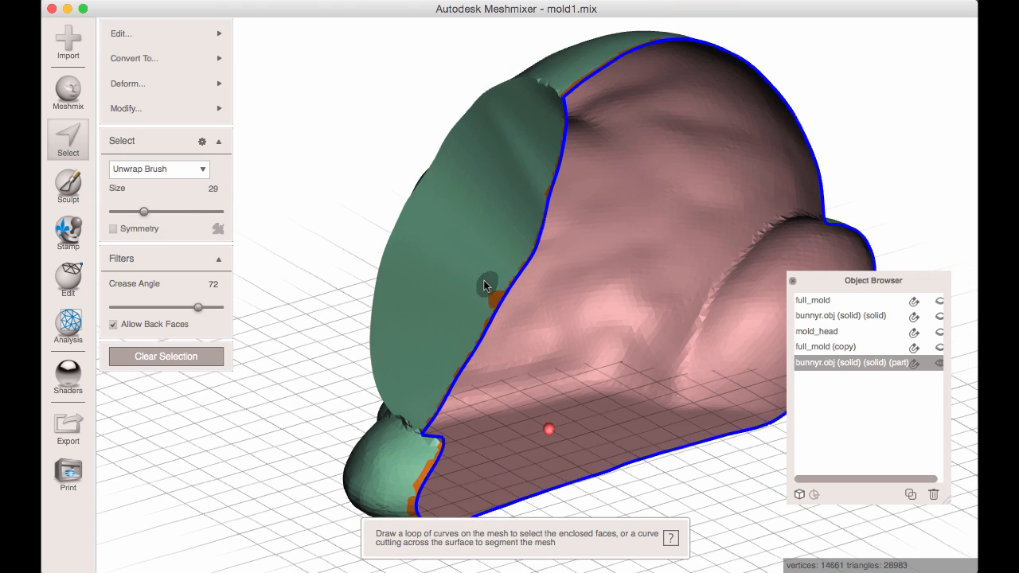
{"action": "key", "text": "Escape"}
Select the ring of faces along the open boundary of the body half and start Erase & Fill on it.
{"action": "right_click_drag", "start_coordinate": [484, 281], "coordinate": [486, 307]}
{"action": "scroll", "coordinate": [603, 308], "scroll_direction": "up", "scroll_amount": 3}
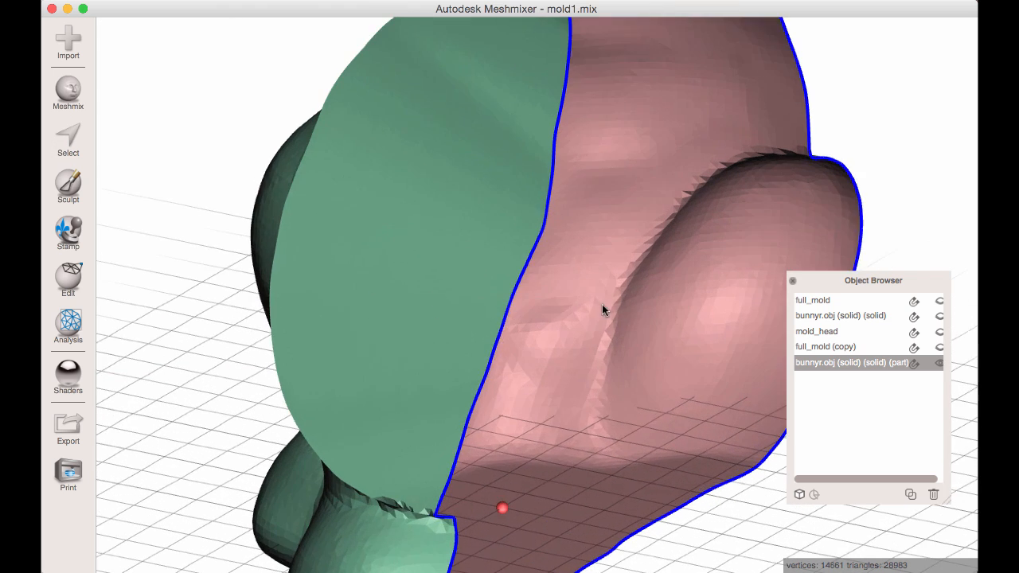
{"action": "key", "text": "s"}
{"action": "left_click", "coordinate": [534, 251]}
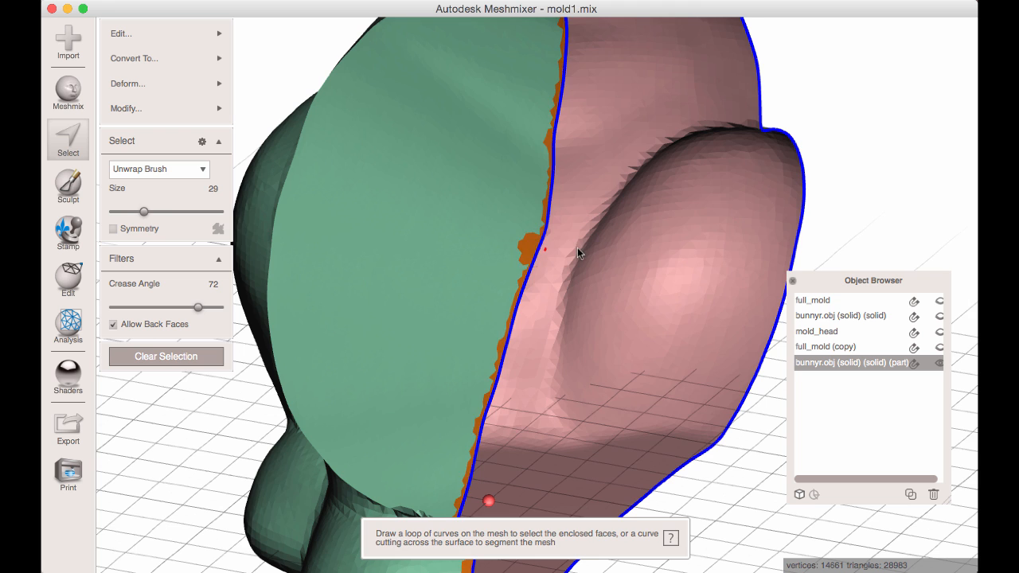
{"action": "scroll", "coordinate": [577, 248], "scroll_direction": "down", "scroll_amount": 3}
{"action": "left_click", "coordinate": [162, 109]}
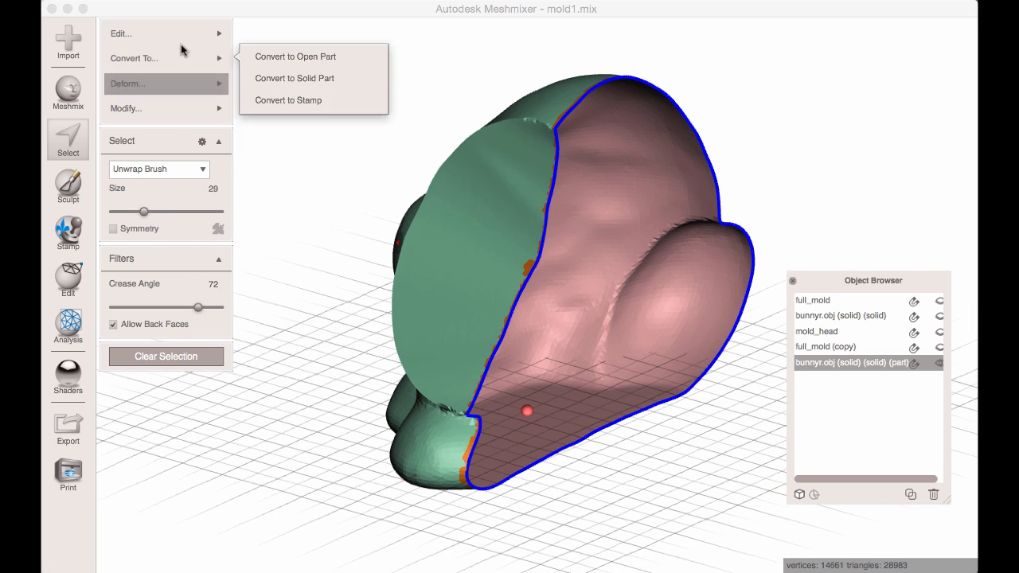
{"action": "mouse_move", "coordinate": [164, 33]}
{"action": "left_click", "coordinate": [301, 32]}
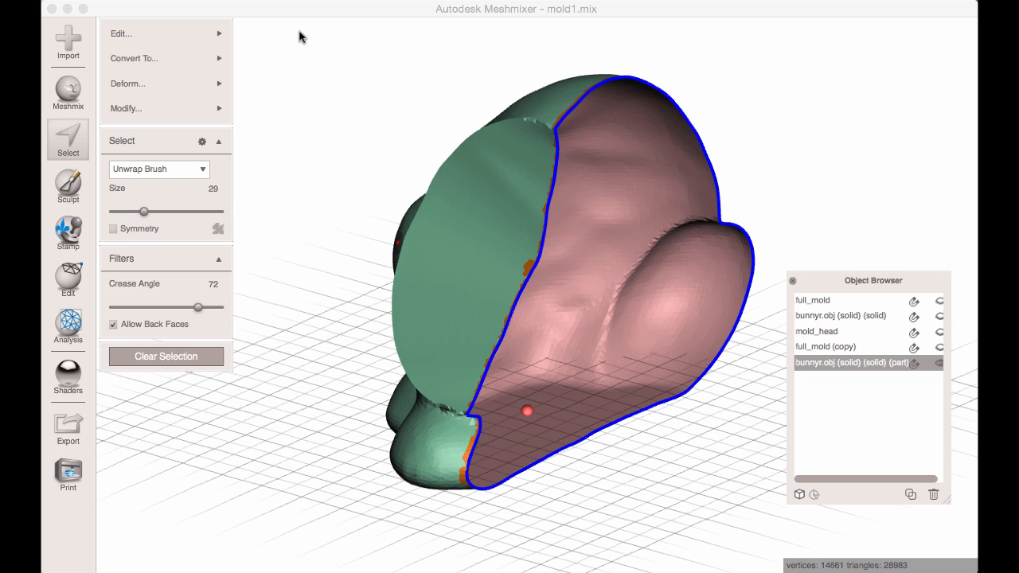
Set the fill type to Flat Remeshed, accept the cap over the opening and clear the selection.
{"action": "left_click", "coordinate": [181, 63]}
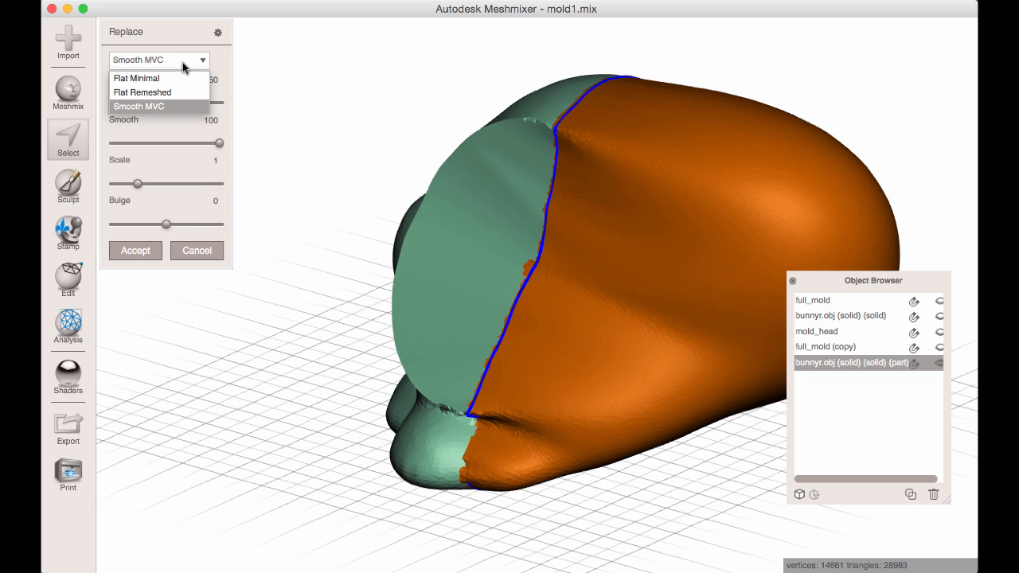
{"action": "left_click", "coordinate": [156, 90]}
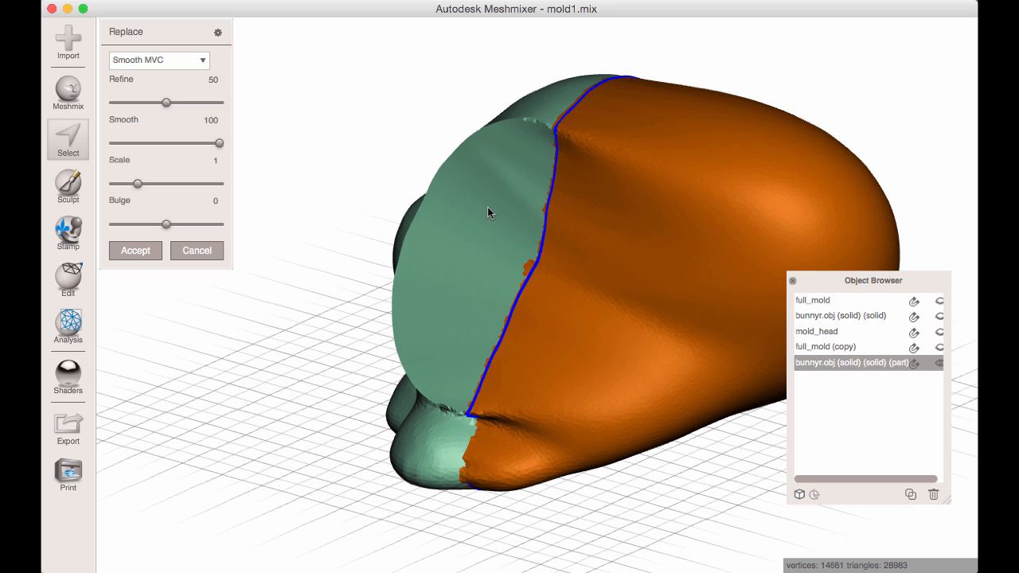
{"action": "right_click_drag", "start_coordinate": [491, 205], "coordinate": [330, 234]}
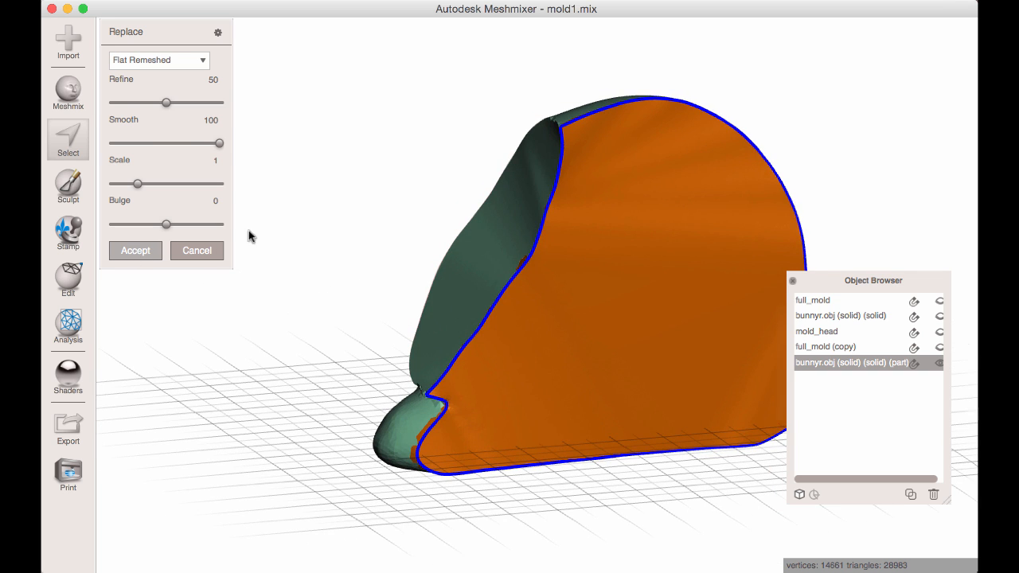
{"action": "right_click_drag", "start_coordinate": [407, 245], "coordinate": [358, 242]}
{"action": "key", "text": "Escape"}
Brush-select a first patch of the new cap along the neck edge, just above the lower crease.
{"action": "key", "text": "s"}
{"action": "scroll", "coordinate": [545, 367], "scroll_direction": "up", "scroll_amount": 5}
{"action": "middle_click_drag", "start_coordinate": [546, 367], "coordinate": [507, 294]}
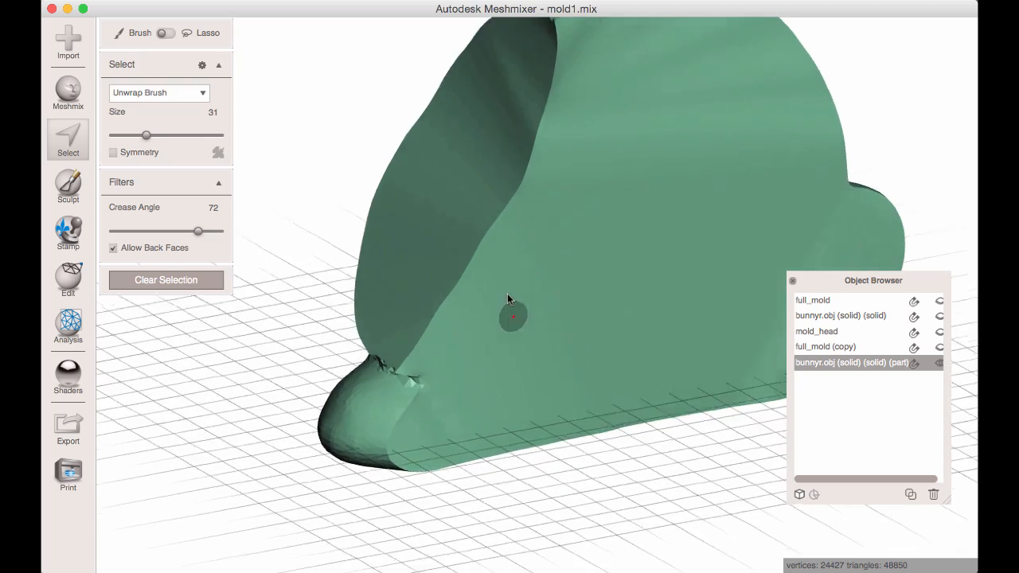
{"action": "right_click_drag", "start_coordinate": [357, 421], "coordinate": [500, 400]}
{"action": "scroll", "coordinate": [353, 357], "scroll_direction": "up", "scroll_amount": 5}
{"action": "right_click_drag", "start_coordinate": [352, 358], "coordinate": [358, 338]}
{"action": "right_click_drag", "start_coordinate": [443, 341], "coordinate": [366, 328]}
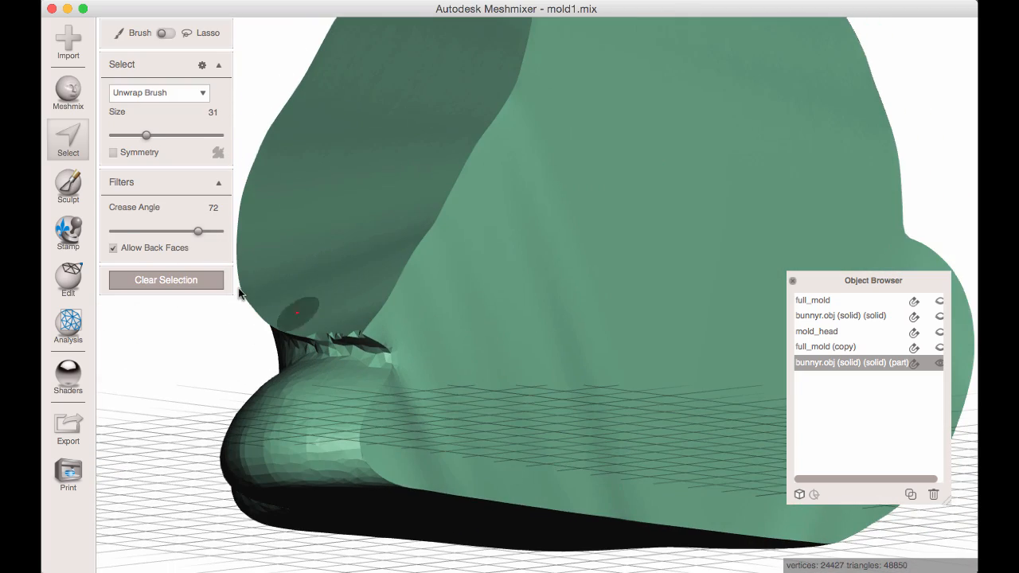
{"action": "right_click_drag", "start_coordinate": [501, 331], "coordinate": [427, 320]}
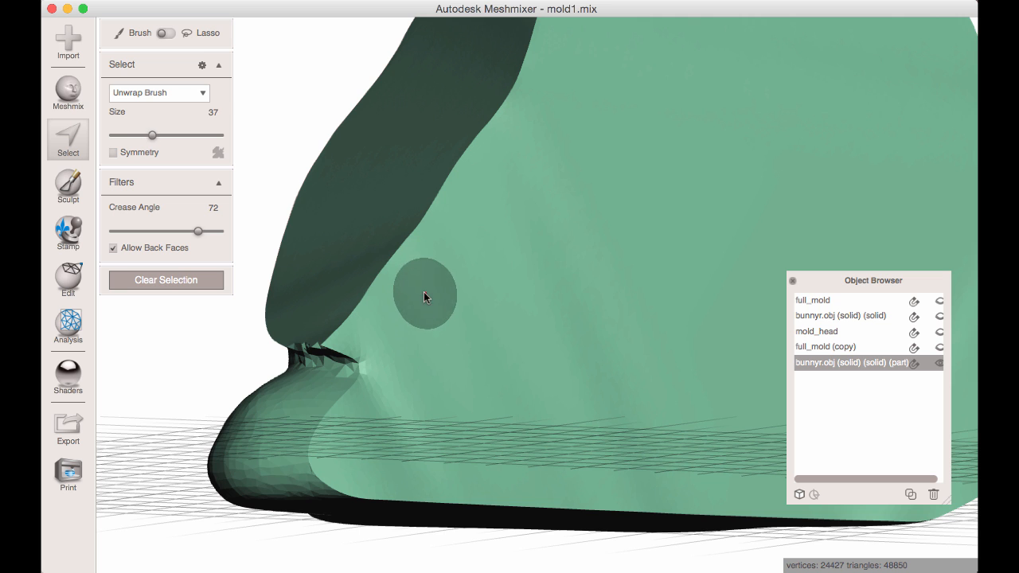
{"action": "mouse_move", "coordinate": [423, 292]}
{"action": "left_mouse_down"}
{"action": "mouse_move", "coordinate": [413, 282]}
{"action": "mouse_move", "coordinate": [374, 323]}
{"action": "left_mouse_up"}
{"action": "scroll", "coordinate": [439, 375], "scroll_direction": "up", "scroll_amount": 3}
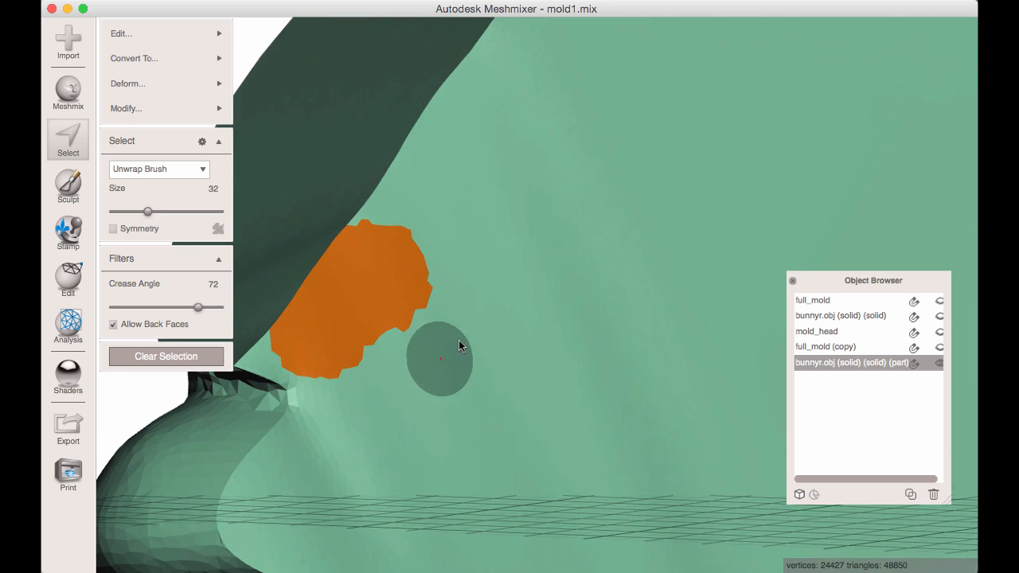
Reduce the selection brush to size 17 and add the narrow cap faces around the lower crease.
{"action": "middle_click_drag", "start_coordinate": [440, 358], "coordinate": [499, 309]}
{"action": "key", "text": "["}
{"action": "key", "text": "["}
{"action": "key", "text": "["}
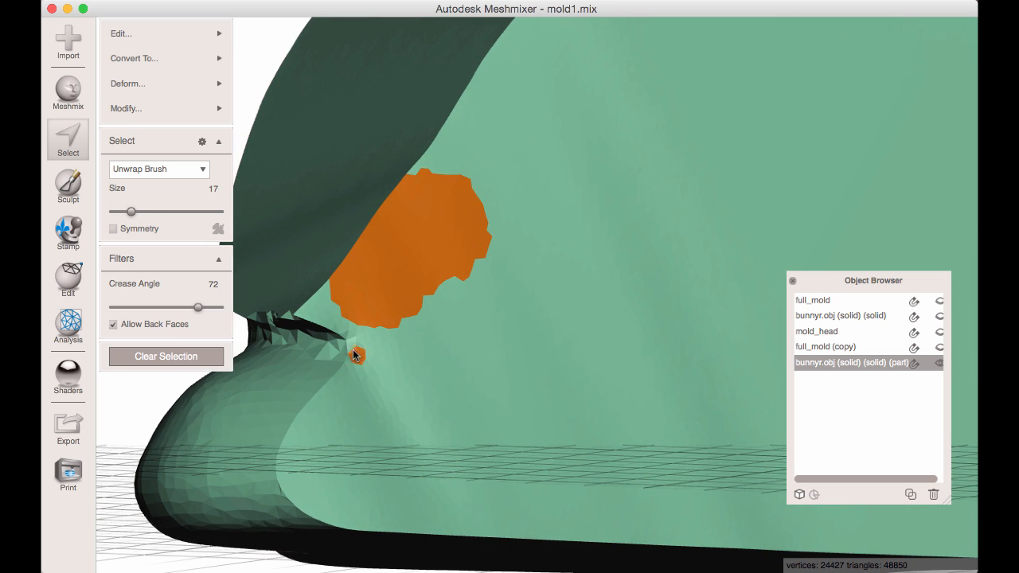
{"action": "left_click_drag", "start_coordinate": [342, 326], "coordinate": [303, 316]}
{"action": "left_click", "coordinate": [332, 314]}
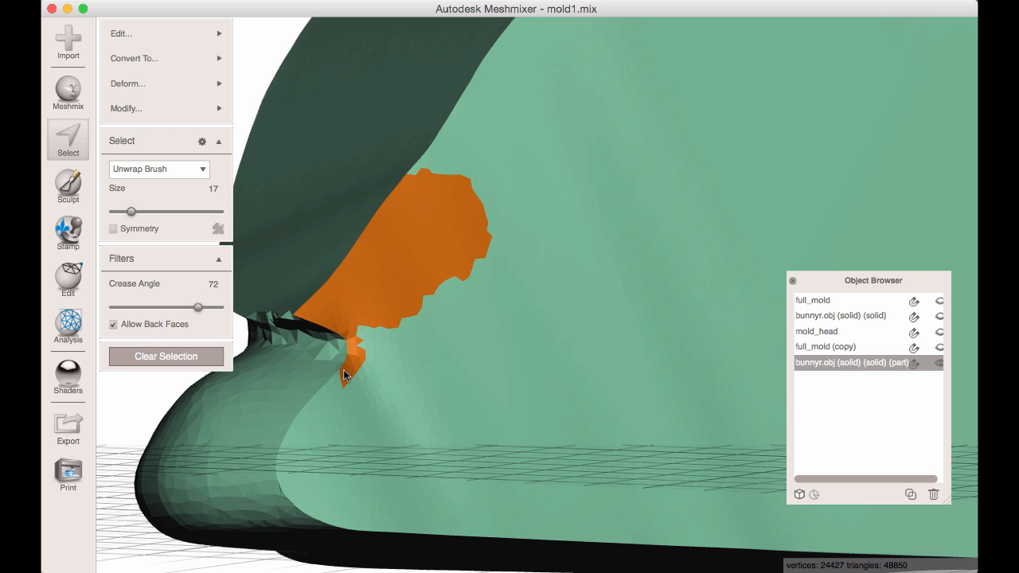
Enlarge the brush and extend the cap selection down along the edge of the foot.
{"action": "scroll", "coordinate": [388, 397], "scroll_direction": "down", "scroll_amount": 3}
{"action": "key", "text": "]"}
{"action": "key", "text": "]"}
{"action": "key", "text": "]"}
{"action": "key", "text": "]"}
{"action": "left_click", "coordinate": [391, 392]}
{"action": "mouse_move", "coordinate": [383, 393]}
{"action": "left_mouse_down"}
{"action": "mouse_move", "coordinate": [350, 415]}
{"action": "mouse_move", "coordinate": [345, 463]}
{"action": "mouse_move", "coordinate": [432, 470]}
{"action": "mouse_move", "coordinate": [442, 443]}
{"action": "mouse_move", "coordinate": [408, 331]}
{"action": "left_mouse_up"}
{"action": "mouse_move", "coordinate": [652, 273]}
{"action": "right_mouse_down"}
{"action": "mouse_move", "coordinate": [583, 218]}
{"action": "mouse_move", "coordinate": [556, 368]}
{"action": "right_mouse_up"}
{"action": "key", "text": "]"}
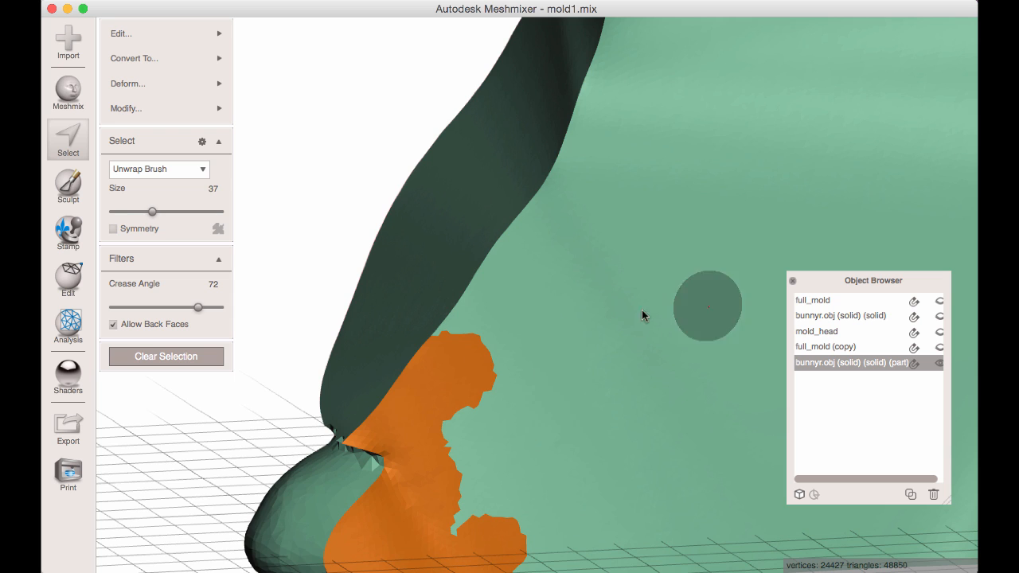
Enlarge the brush to size 55 and extend the cap selection up the neck edge and around the back's edge.
{"action": "scroll", "coordinate": [582, 310], "scroll_direction": "down", "scroll_amount": 3}
{"action": "mouse_move", "coordinate": [581, 350]}
{"action": "middle_mouse_down"}
{"action": "mouse_move", "coordinate": [564, 393]}
{"action": "mouse_move", "coordinate": [558, 459]}
{"action": "middle_mouse_up"}
{"action": "key", "text": "]"}
{"action": "key", "text": "]"}
{"action": "key", "text": "]"}
{"action": "mouse_move", "coordinate": [478, 434]}
{"action": "left_mouse_down"}
{"action": "mouse_move", "coordinate": [568, 290]}
{"action": "mouse_move", "coordinate": [600, 145]}
{"action": "mouse_move", "coordinate": [648, 123]}
{"action": "mouse_move", "coordinate": [738, 121]}
{"action": "mouse_move", "coordinate": [751, 142]}
{"action": "left_mouse_up"}
{"action": "mouse_move", "coordinate": [697, 143]}
{"action": "middle_mouse_down"}
{"action": "mouse_move", "coordinate": [631, 111]}
{"action": "mouse_move", "coordinate": [549, 110]}
{"action": "middle_mouse_up"}
{"action": "mouse_move", "coordinate": [608, 95]}
{"action": "left_mouse_down"}
{"action": "mouse_move", "coordinate": [683, 142]}
{"action": "mouse_move", "coordinate": [747, 272]}
{"action": "left_mouse_up"}
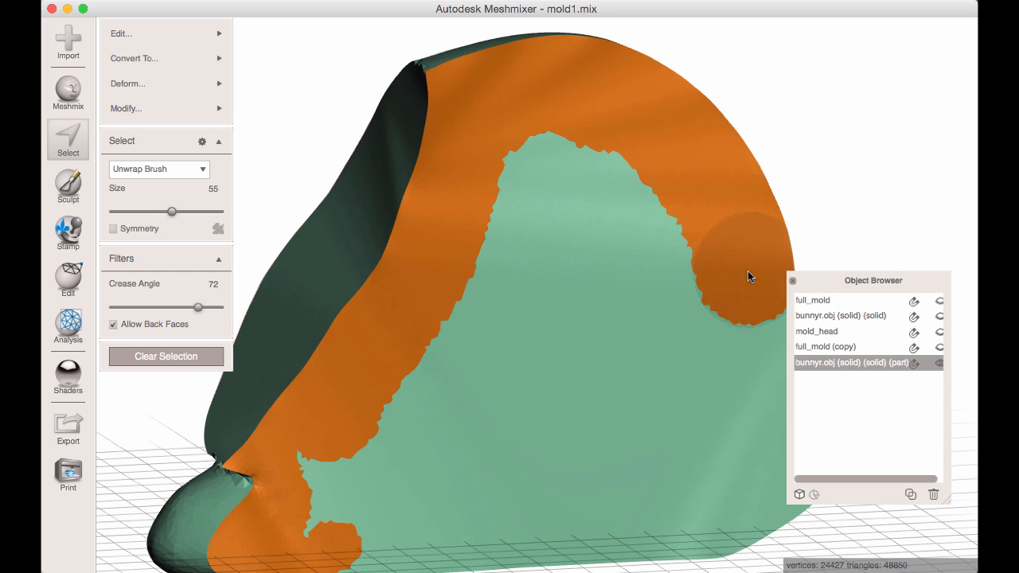
Complete the selection over the whole cap face and create a FaceGroup from it.
{"action": "middle_click_drag", "start_coordinate": [705, 252], "coordinate": [565, 187]}
{"action": "mouse_move", "coordinate": [566, 191]}
{"action": "left_mouse_down"}
{"action": "mouse_move", "coordinate": [613, 256]}
{"action": "mouse_move", "coordinate": [661, 297]}
{"action": "mouse_move", "coordinate": [643, 393]}
{"action": "mouse_move", "coordinate": [602, 450]}
{"action": "mouse_move", "coordinate": [650, 401]}
{"action": "mouse_move", "coordinate": [495, 465]}
{"action": "mouse_move", "coordinate": [307, 477]}
{"action": "mouse_move", "coordinate": [188, 464]}
{"action": "mouse_move", "coordinate": [387, 119]}
{"action": "mouse_move", "coordinate": [598, 289]}
{"action": "mouse_move", "coordinate": [368, 371]}
{"action": "mouse_move", "coordinate": [329, 405]}
{"action": "mouse_move", "coordinate": [479, 255]}
{"action": "mouse_move", "coordinate": [432, 257]}
{"action": "mouse_move", "coordinate": [421, 194]}
{"action": "left_mouse_up"}
{"action": "mouse_move", "coordinate": [420, 194]}
{"action": "right_mouse_down"}
{"action": "mouse_move", "coordinate": [427, 287]}
{"action": "mouse_move", "coordinate": [449, 291]}
{"action": "mouse_move", "coordinate": [429, 259]}
{"action": "right_mouse_up"}
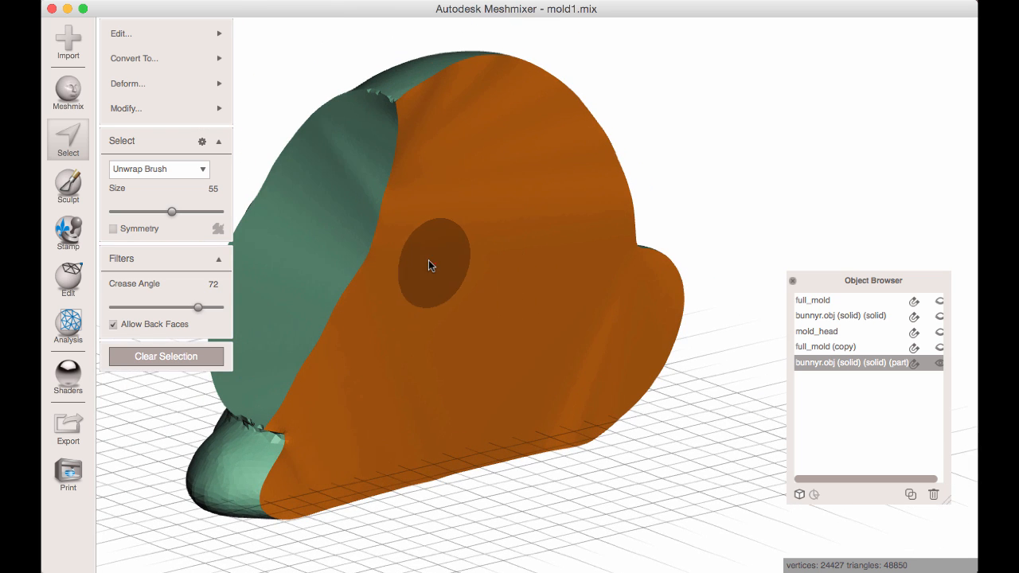
{"action": "left_click", "coordinate": [151, 59]}
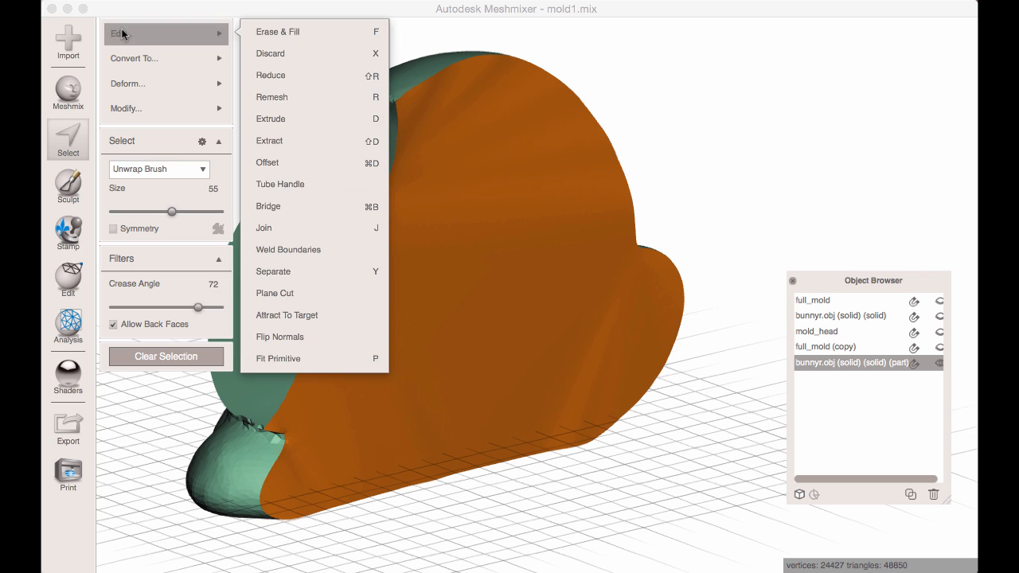
{"action": "mouse_move", "coordinate": [170, 104]}
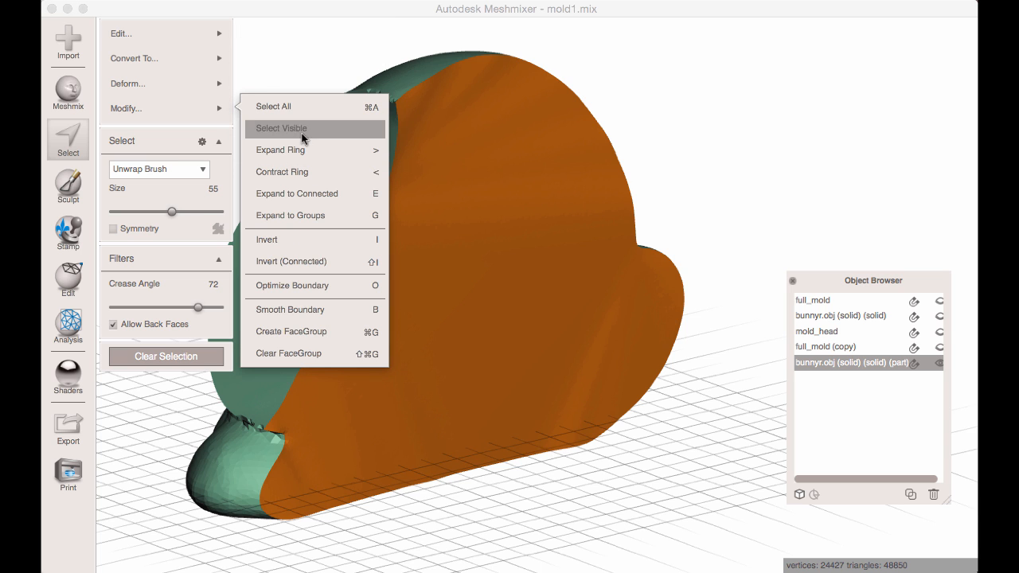
{"action": "left_click", "coordinate": [316, 329]}
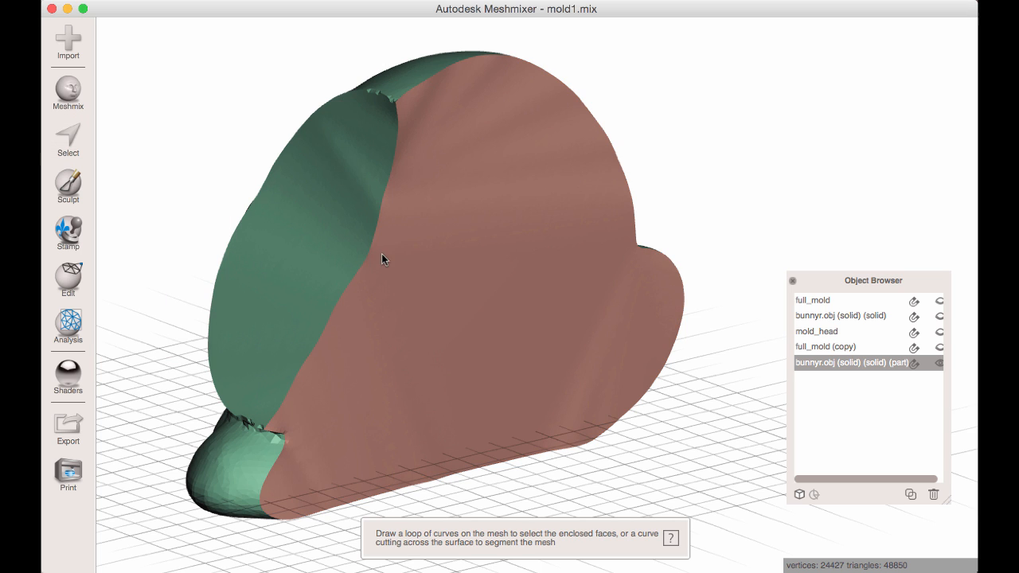
Select the cap's FaceGroup and separate it from the body half.
{"action": "double_click", "coordinate": [488, 251]}
{"action": "mouse_move", "coordinate": [223, 24]}
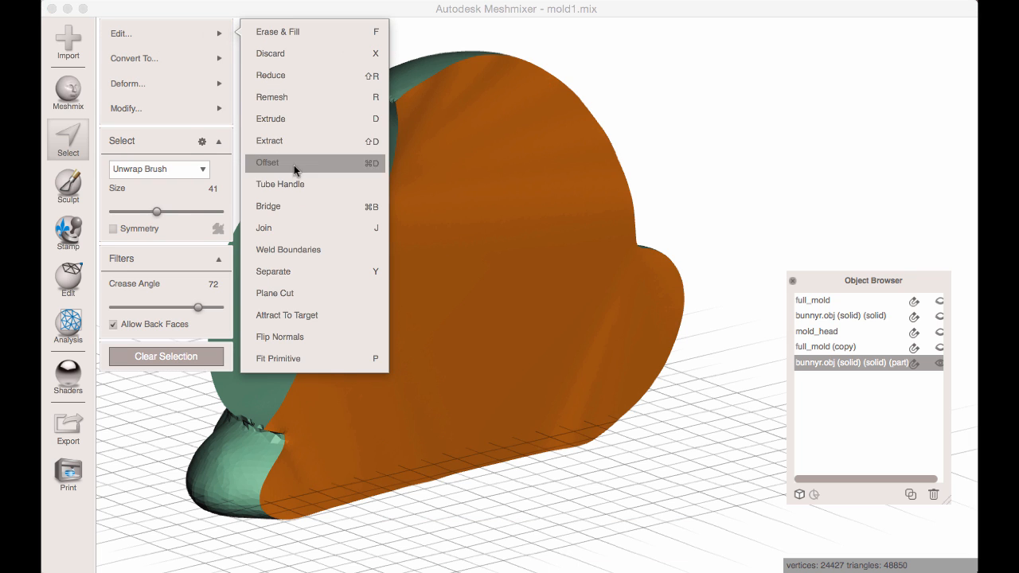
{"action": "left_click", "coordinate": [292, 272]}
Duplicate the separated cap object, bunnyr.obj (solid) (solid) (part) (part).
{"action": "left_click", "coordinate": [873, 367]}
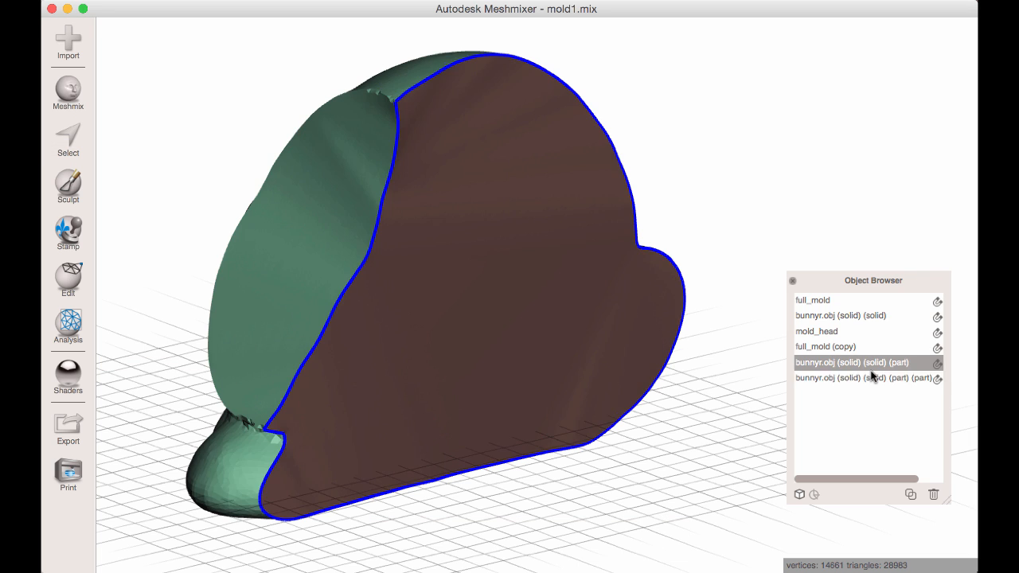
{"action": "left_click", "coordinate": [876, 378]}
{"action": "left_click", "coordinate": [910, 495]}
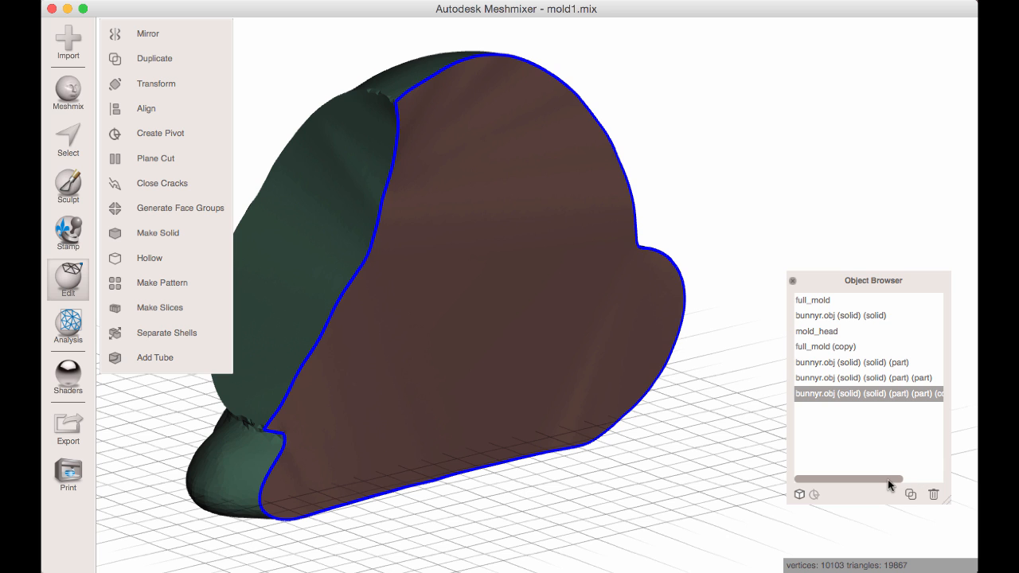
Select the open body half together with the original cap and combine them into one object.
{"action": "left_click", "coordinate": [421, 191]}
{"action": "left_click", "coordinate": [354, 177], "text": "shift"}
{"action": "right_click_drag", "start_coordinate": [354, 178], "coordinate": [302, 203]}
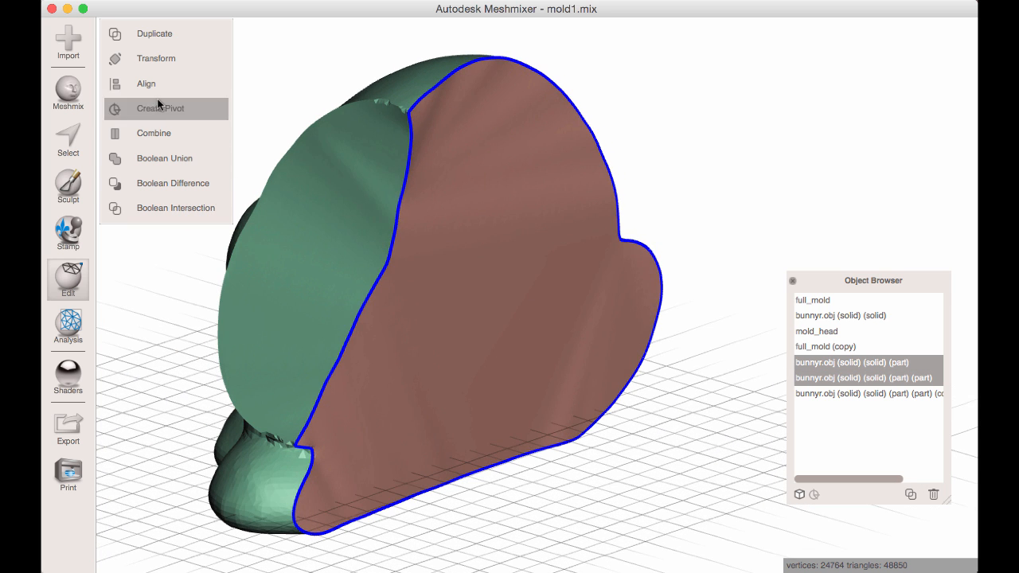
{"action": "left_click", "coordinate": [164, 134]}
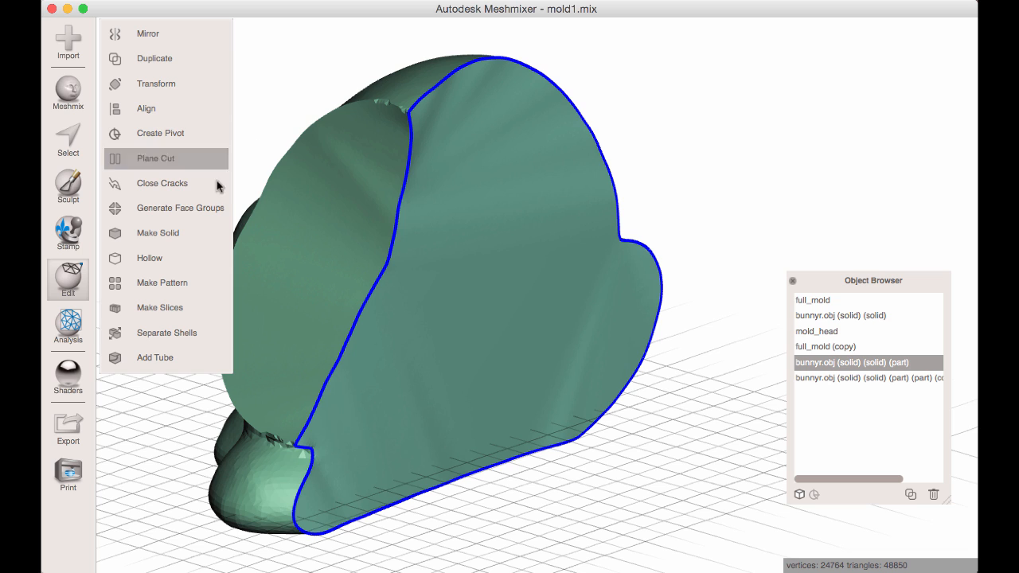
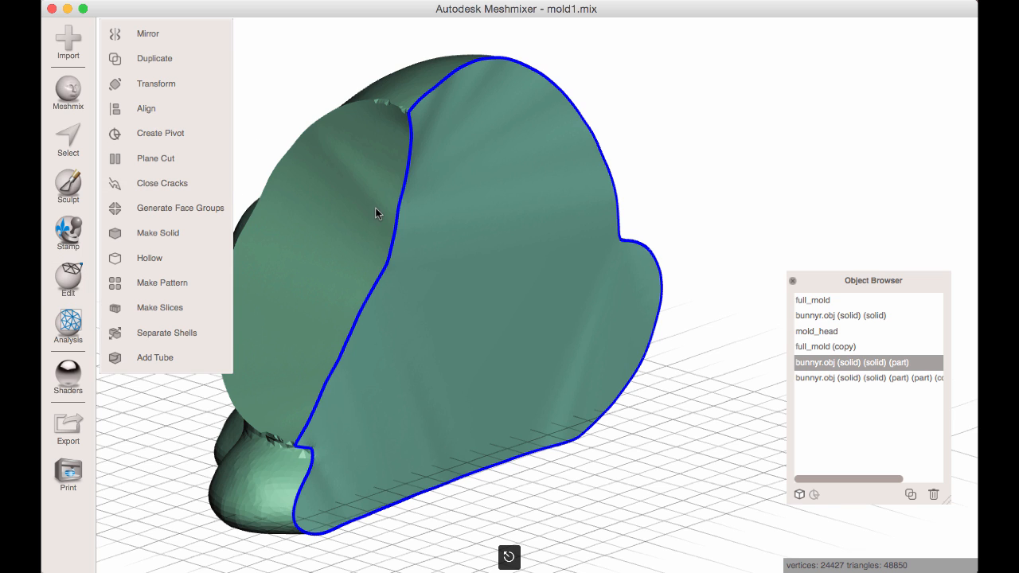
Hide the combined body half and make the duplicated cap object, bunnyr.obj (solid) (solid) (part) (part) (copy), visible.
{"action": "scroll", "coordinate": [539, 254], "scroll_direction": "up", "scroll_amount": 3}
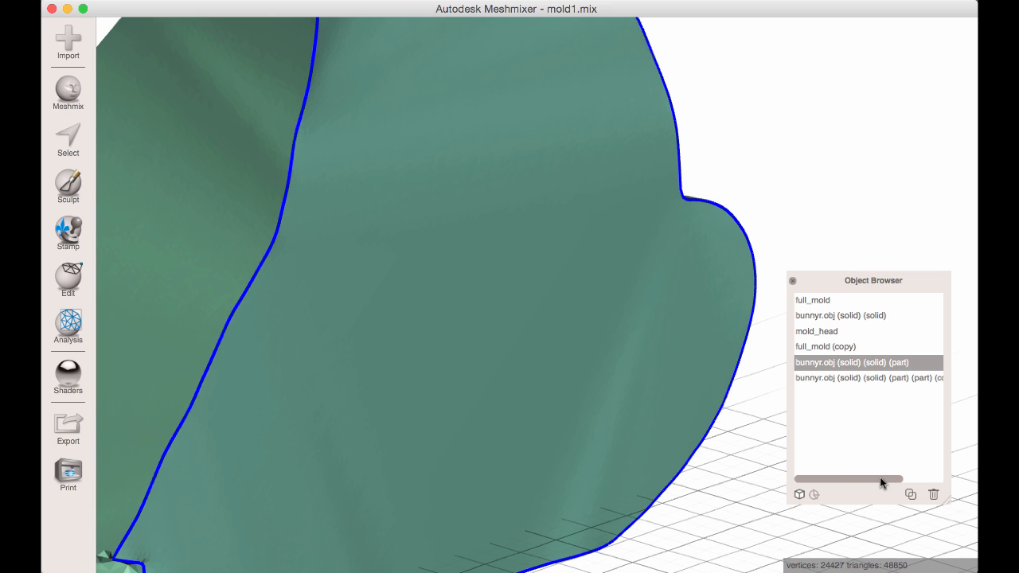
{"action": "left_click_drag", "start_coordinate": [879, 476], "coordinate": [919, 477]}
{"action": "left_click", "coordinate": [932, 380]}
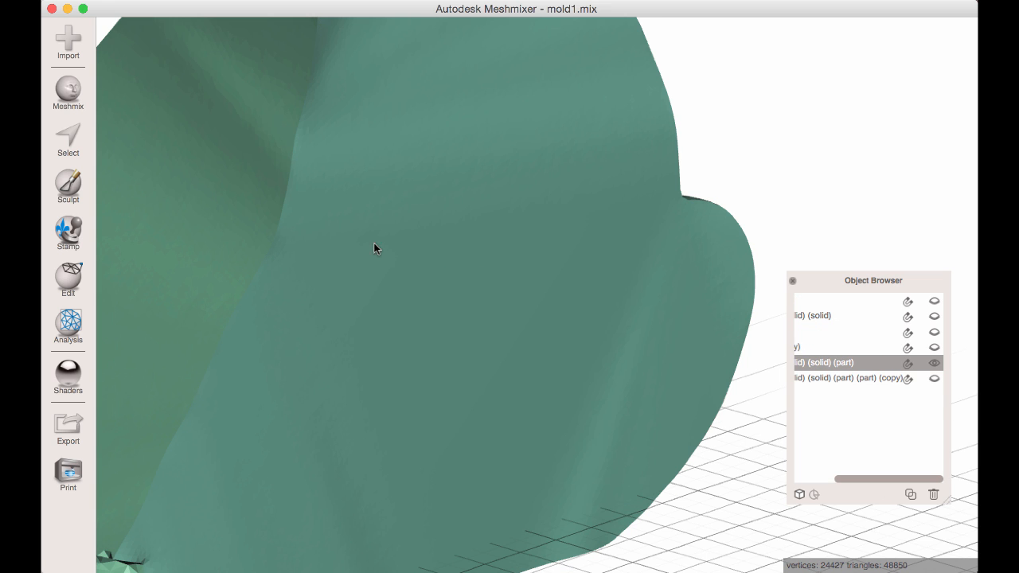
{"action": "key", "text": "super+v"}
{"action": "left_click", "coordinate": [933, 380]}
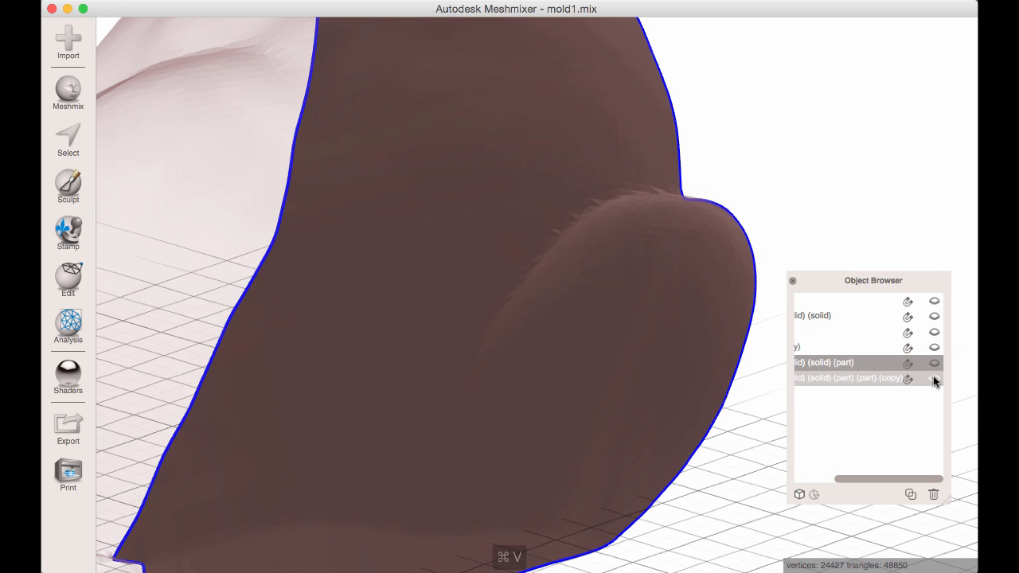
{"action": "scroll", "coordinate": [240, 183], "scroll_direction": "down", "scroll_amount": 2}
{"action": "mouse_move", "coordinate": [902, 478]}
{"action": "left_mouse_down"}
{"action": "mouse_move", "coordinate": [846, 482]}
{"action": "mouse_move", "coordinate": [911, 484]}
{"action": "left_mouse_up"}
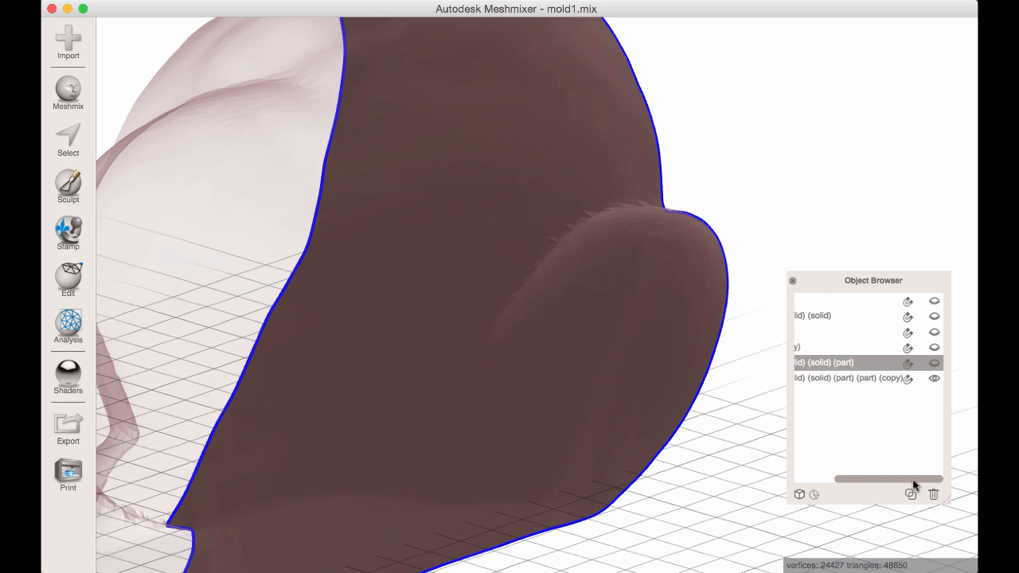
Select the other body half, bunnyr.obj (solid) (solid), and make it visible together with the cap copy.
{"action": "left_click", "coordinate": [876, 318]}
{"action": "scroll", "coordinate": [580, 136], "scroll_direction": "down", "scroll_amount": 1}
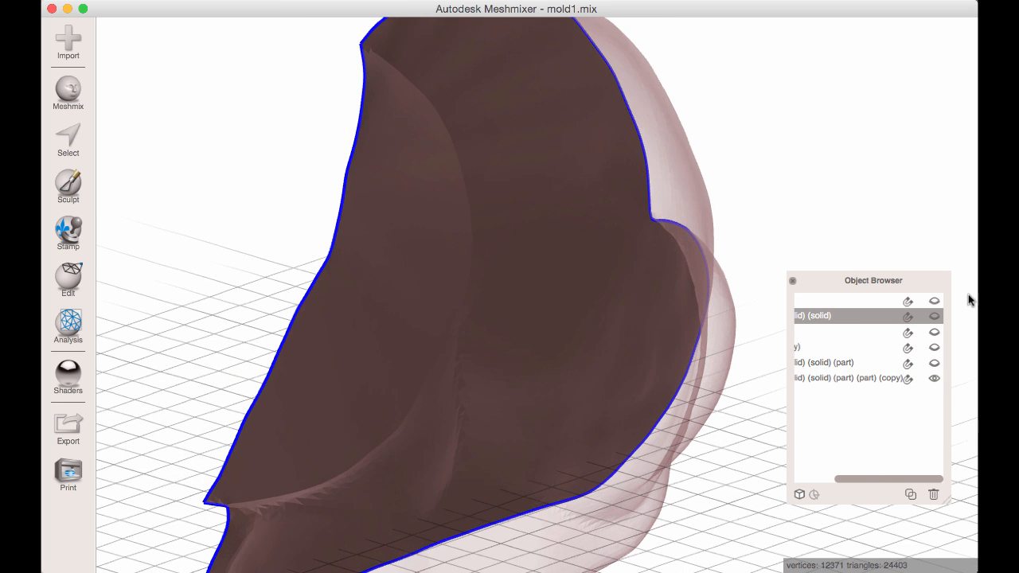
{"action": "left_click", "coordinate": [934, 316]}
{"action": "scroll", "coordinate": [442, 167], "scroll_direction": "down", "scroll_amount": 1}
Select every face of the duplicated cap object and flip its normals.
{"action": "right_click_drag", "start_coordinate": [442, 167], "coordinate": [471, 223]}
{"action": "left_click", "coordinate": [416, 172]}
{"action": "key", "text": "super+a"}
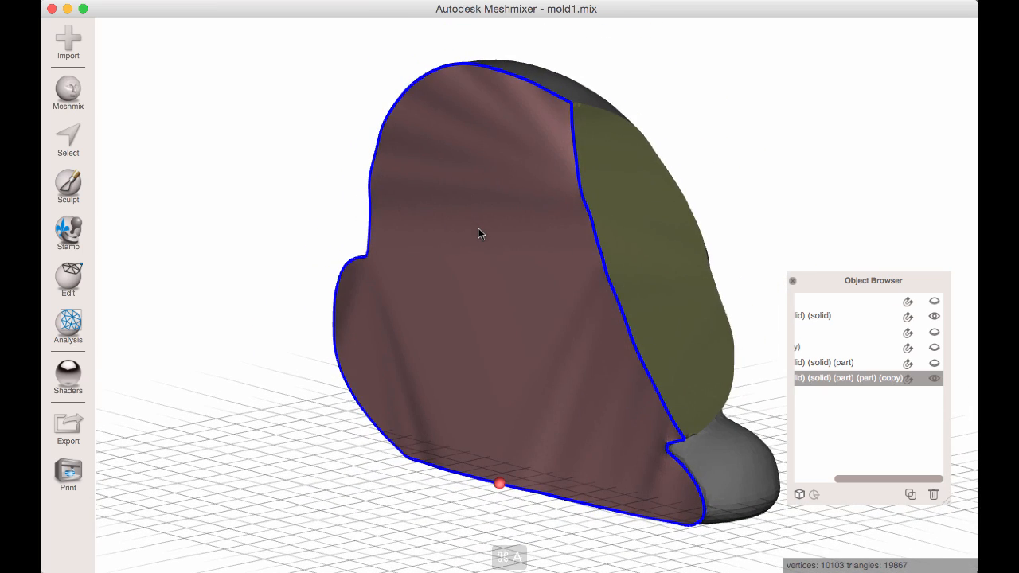
{"action": "mouse_move", "coordinate": [153, 35]}
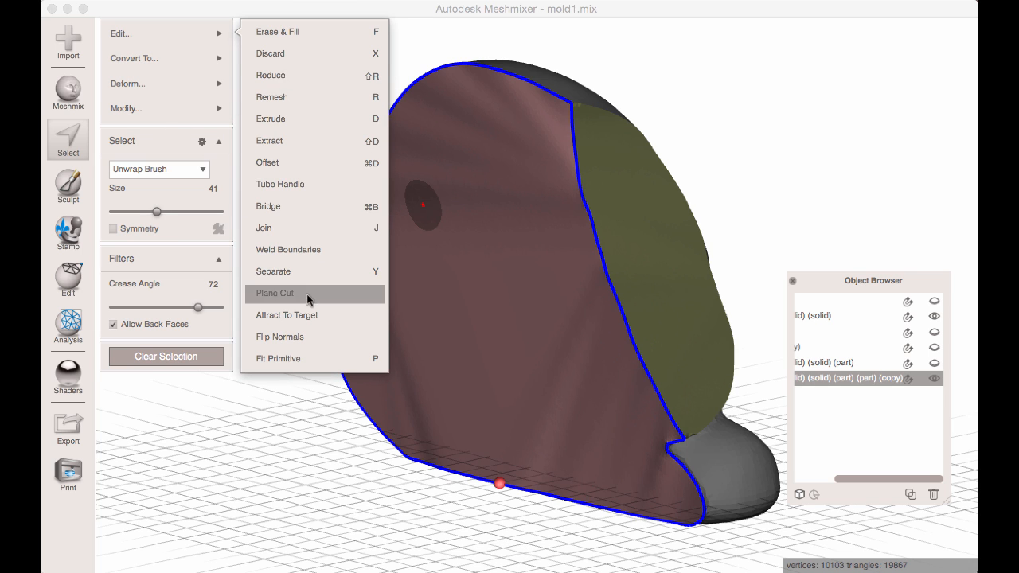
{"action": "left_click", "coordinate": [314, 335]}
Combine the open body half bunnyr.obj (solid) (solid) with the flipped cap and close the cracks between them.
{"action": "left_click", "coordinate": [635, 213]}
{"action": "left_click", "coordinate": [536, 237], "text": "shift"}
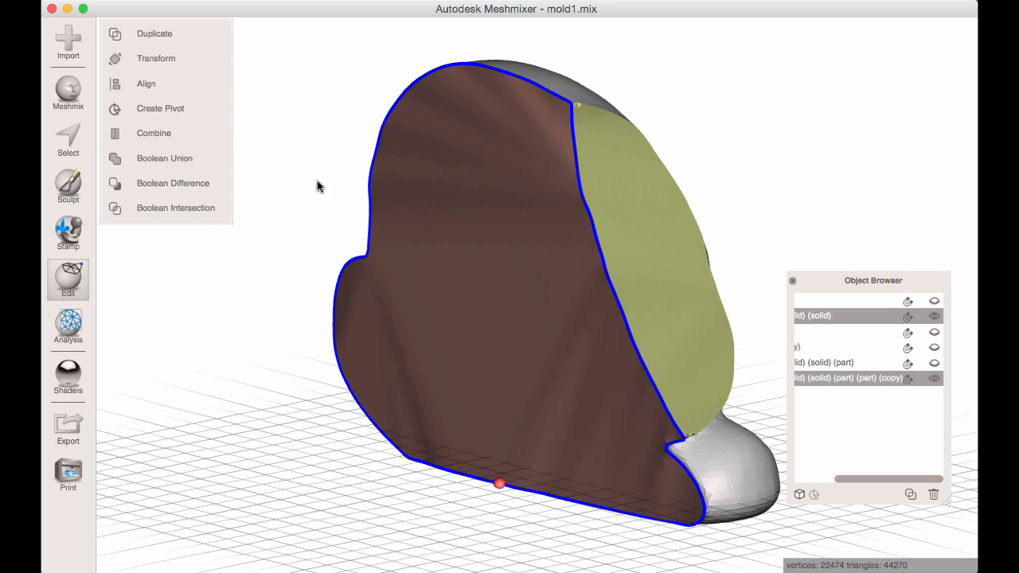
{"action": "left_click", "coordinate": [180, 135]}
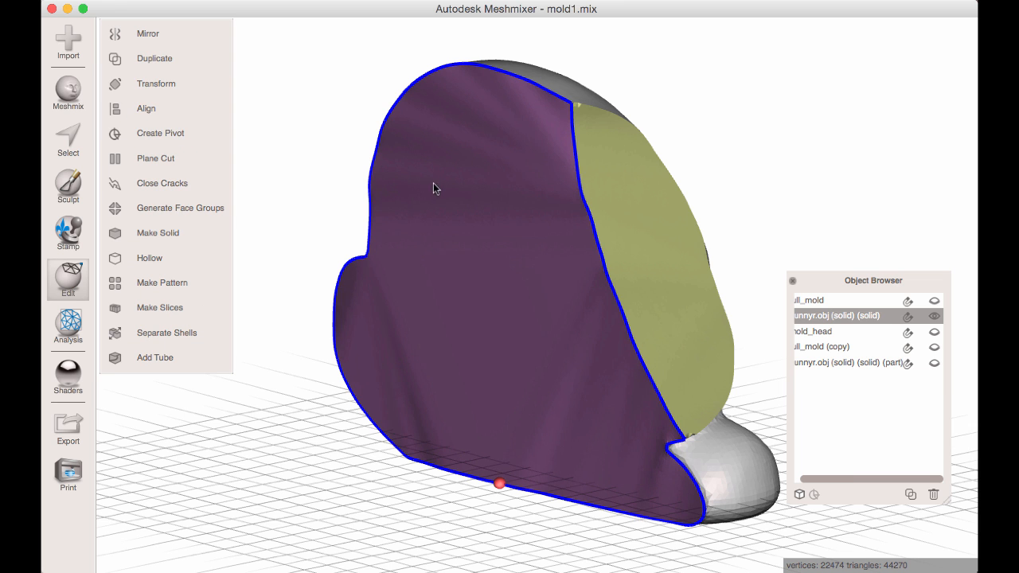
{"action": "left_click", "coordinate": [172, 183]}
Make full_mold (copy) visible alongside the closed body half and duplicate it.
{"action": "scroll", "coordinate": [470, 215], "scroll_direction": "up", "scroll_amount": 3}
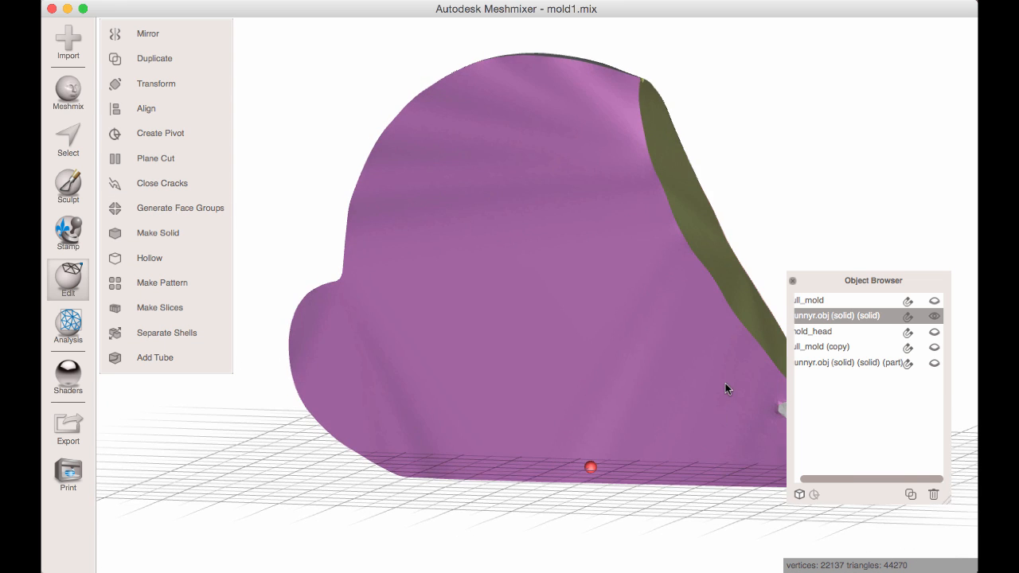
{"action": "right_click_drag", "start_coordinate": [725, 383], "coordinate": [880, 394]}
{"action": "left_click", "coordinate": [934, 363]}
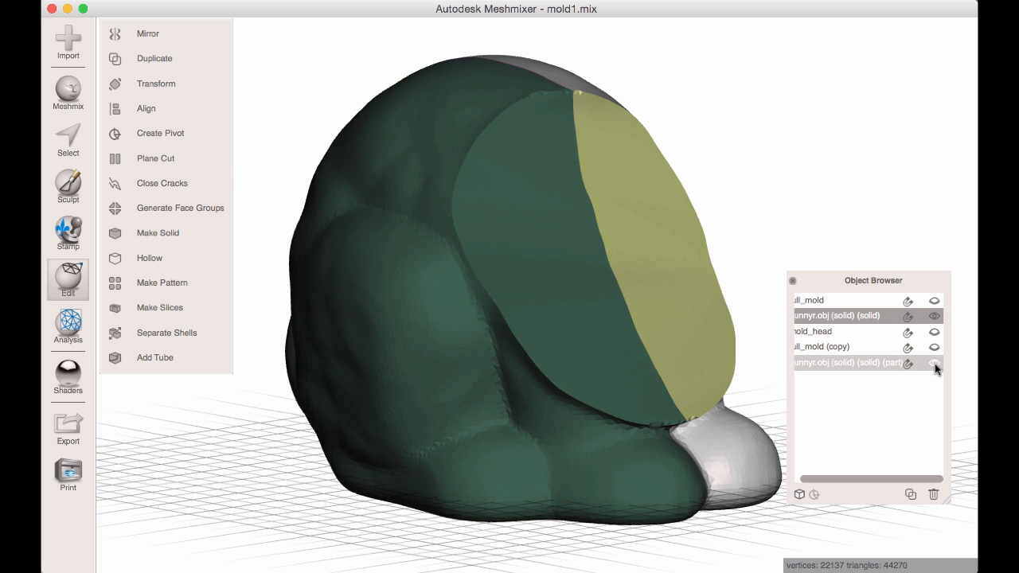
{"action": "left_click", "coordinate": [935, 363]}
{"action": "left_click", "coordinate": [934, 348]}
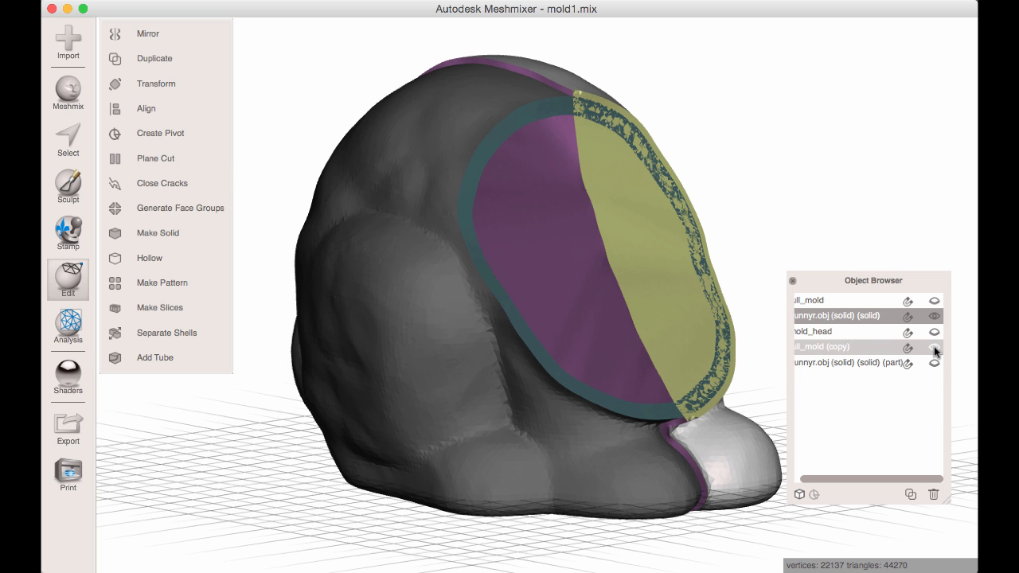
{"action": "left_click", "coordinate": [473, 175]}
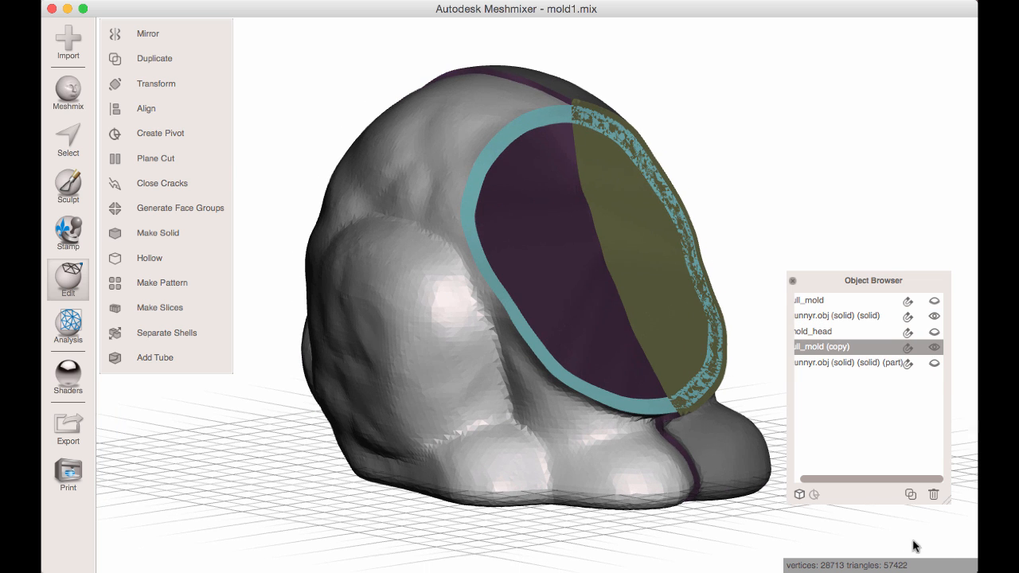
{"action": "left_click", "coordinate": [909, 495]}
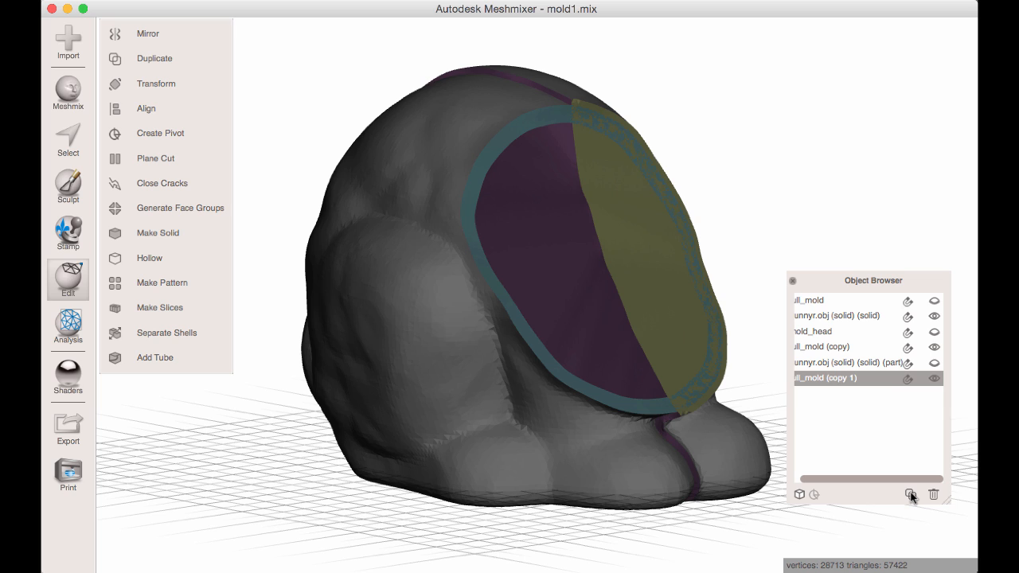
{"action": "right_click_drag", "start_coordinate": [645, 300], "coordinate": [373, 163]}
{"action": "left_click", "coordinate": [470, 133]}
{"action": "scroll", "coordinate": [591, 210], "scroll_direction": "up", "scroll_amount": 2}
{"action": "left_click", "coordinate": [544, 145], "text": "shift"}
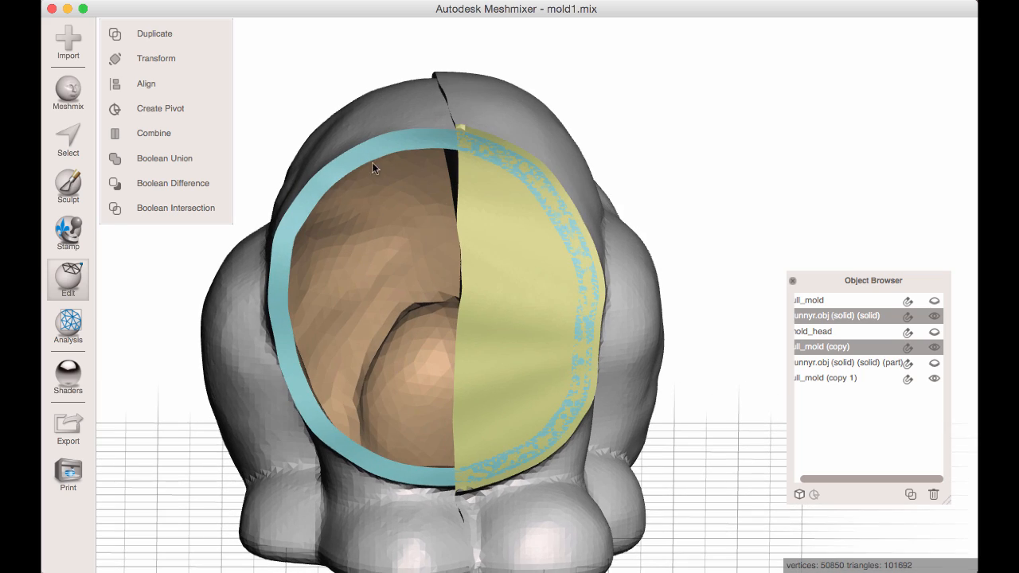
{"action": "right_click_drag", "start_coordinate": [294, 157], "coordinate": [530, 284]}
{"action": "scroll", "coordinate": [614, 307], "scroll_direction": "up", "scroll_amount": 3}
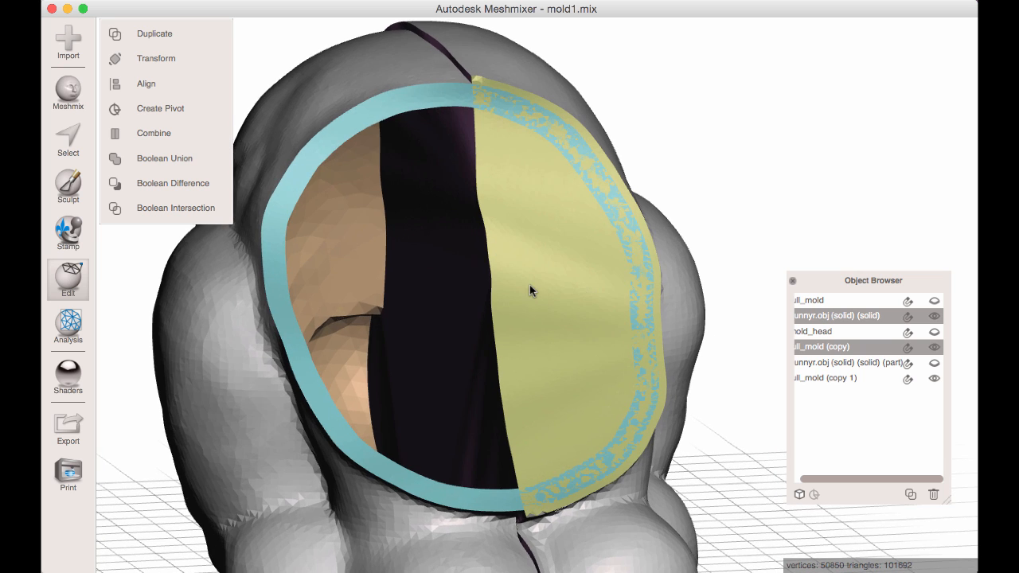
Select the whole flat neck-cut FaceGroup on the closed body half, bunnyr.obj (solid) (solid).
{"action": "left_click", "coordinate": [528, 245]}
{"action": "right_click_drag", "start_coordinate": [529, 246], "coordinate": [582, 160]}
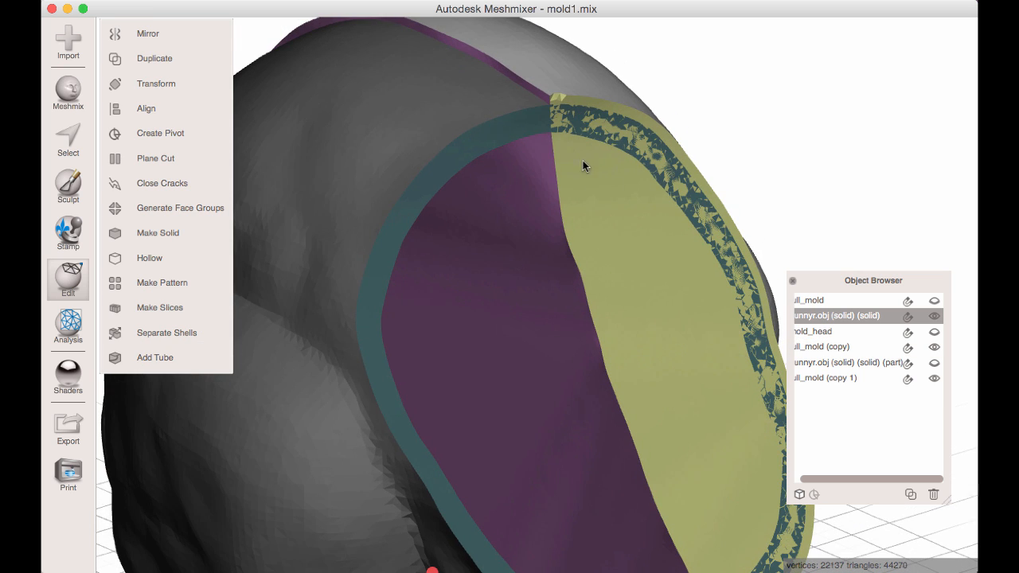
{"action": "key", "text": "s"}
{"action": "left_click", "coordinate": [626, 224]}
{"action": "double_click", "coordinate": [626, 225]}
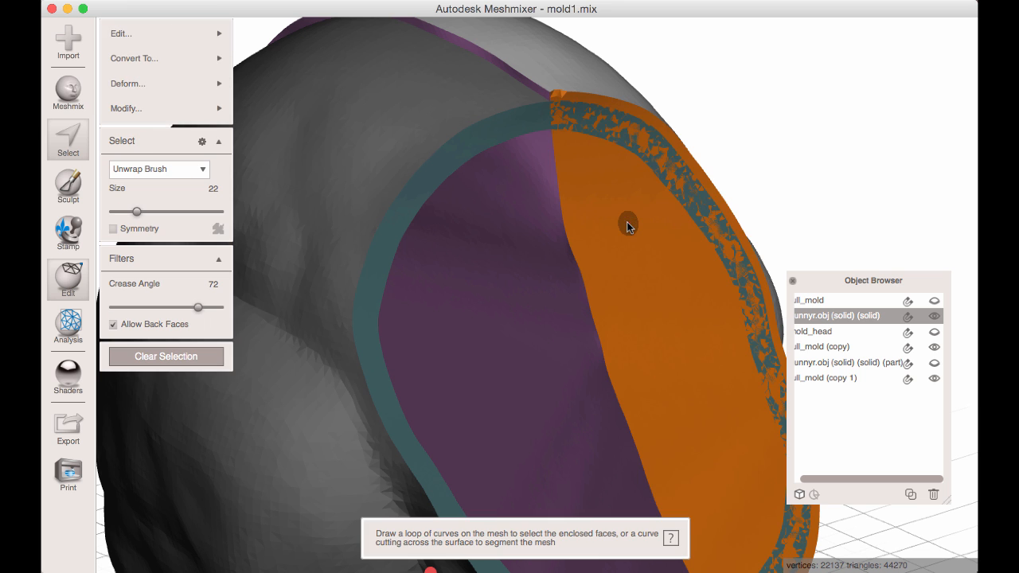
{"action": "right_click_drag", "start_coordinate": [637, 231], "coordinate": [664, 259]}
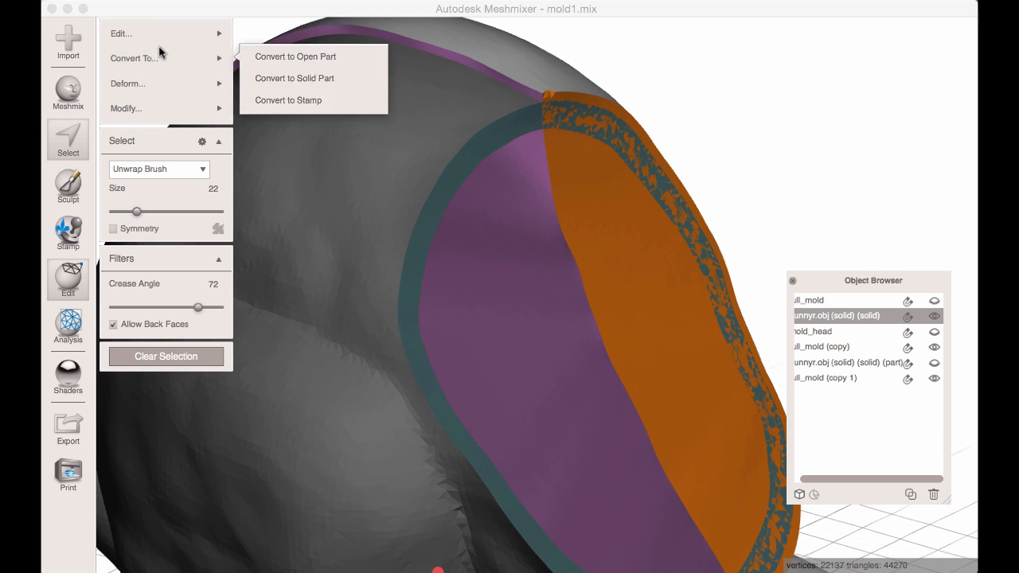
{"action": "mouse_move", "coordinate": [167, 34]}
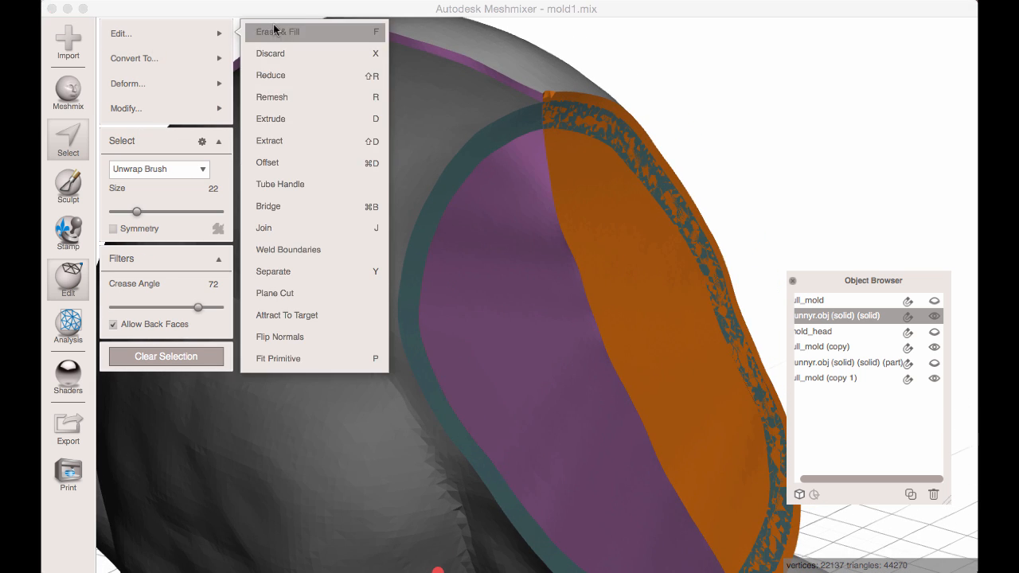
{"action": "left_click", "coordinate": [285, 118]}
{"action": "left_click", "coordinate": [184, 197]}
{"action": "left_click", "coordinate": [179, 208]}
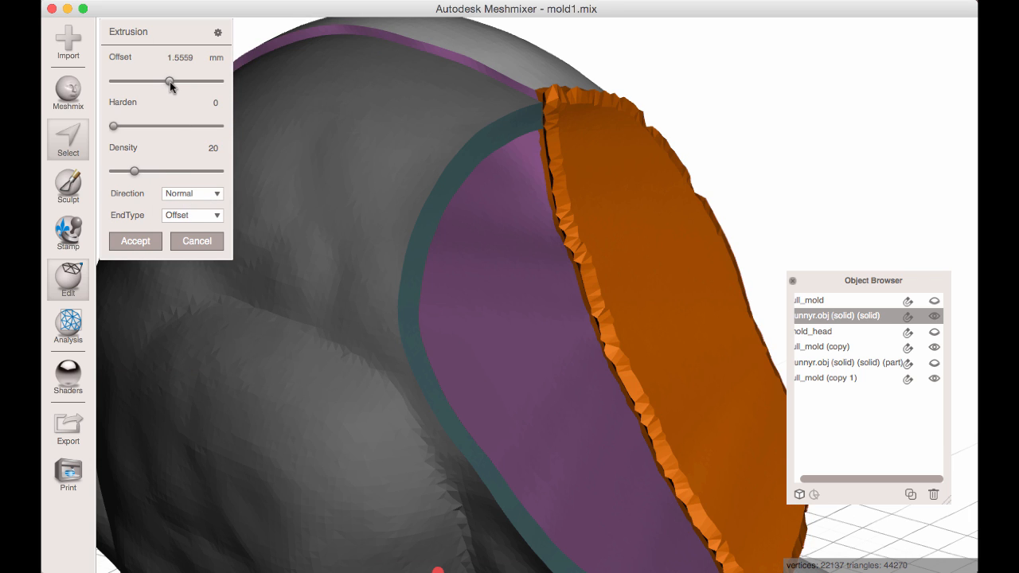
{"action": "left_click_drag", "start_coordinate": [170, 85], "coordinate": [168, 84]}
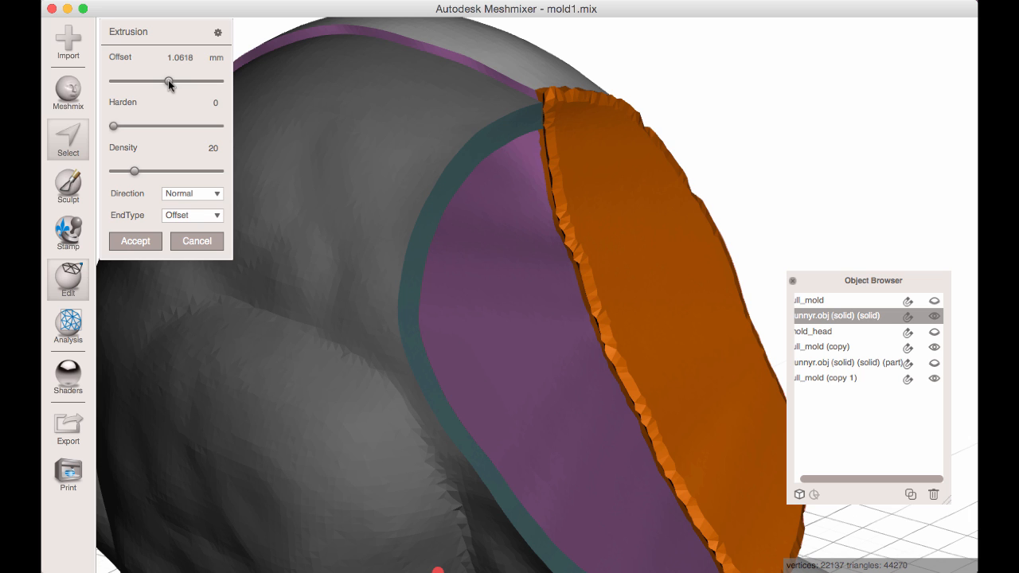
{"action": "left_click", "coordinate": [135, 241]}
Offset the selected neck-cut face by 1.5 mm with Connected enabled, and clear the selection.
{"action": "mouse_move", "coordinate": [123, 32]}
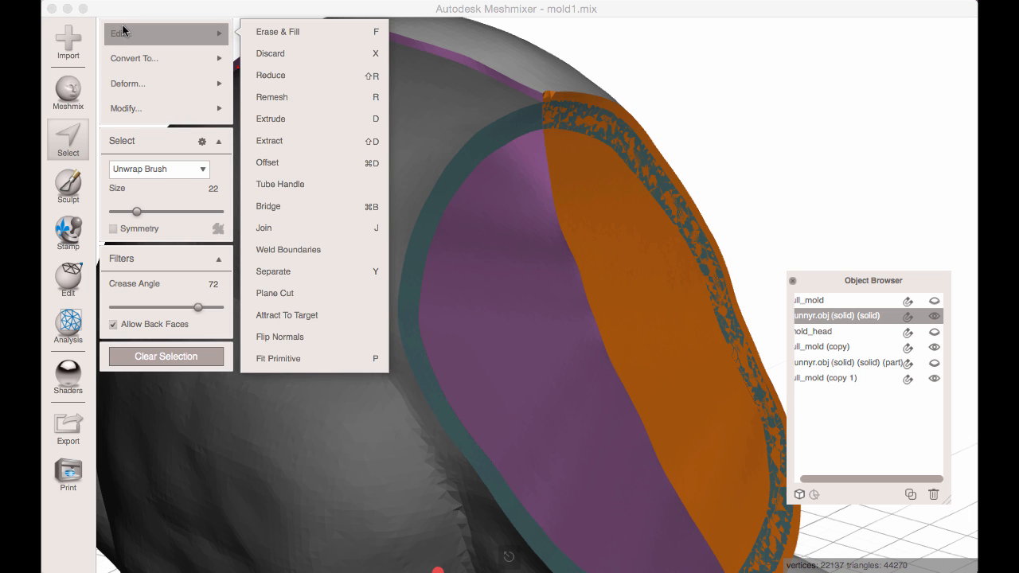
{"action": "left_click", "coordinate": [308, 159]}
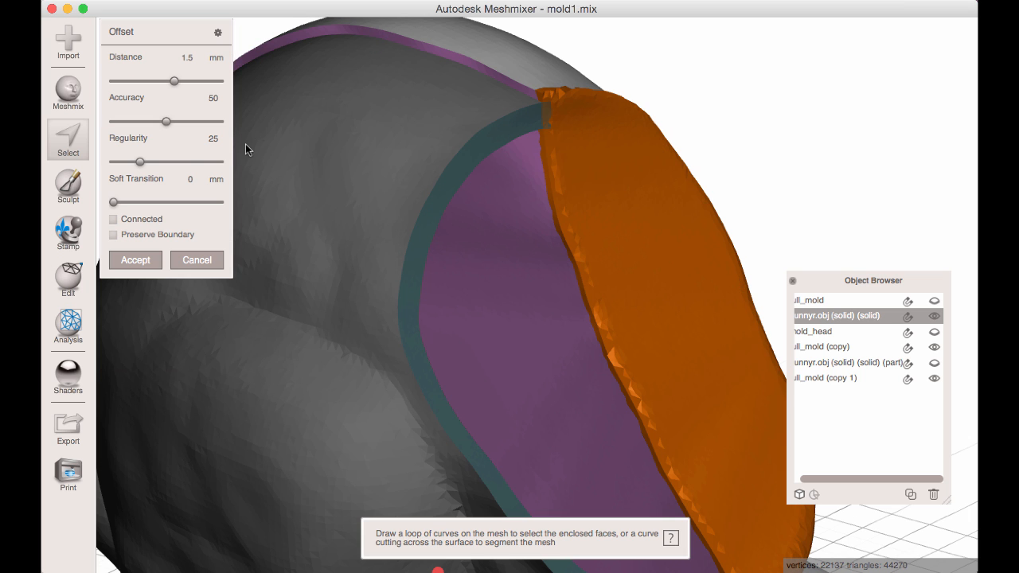
{"action": "right_click_drag", "start_coordinate": [536, 269], "coordinate": [585, 248]}
{"action": "left_click", "coordinate": [114, 221]}
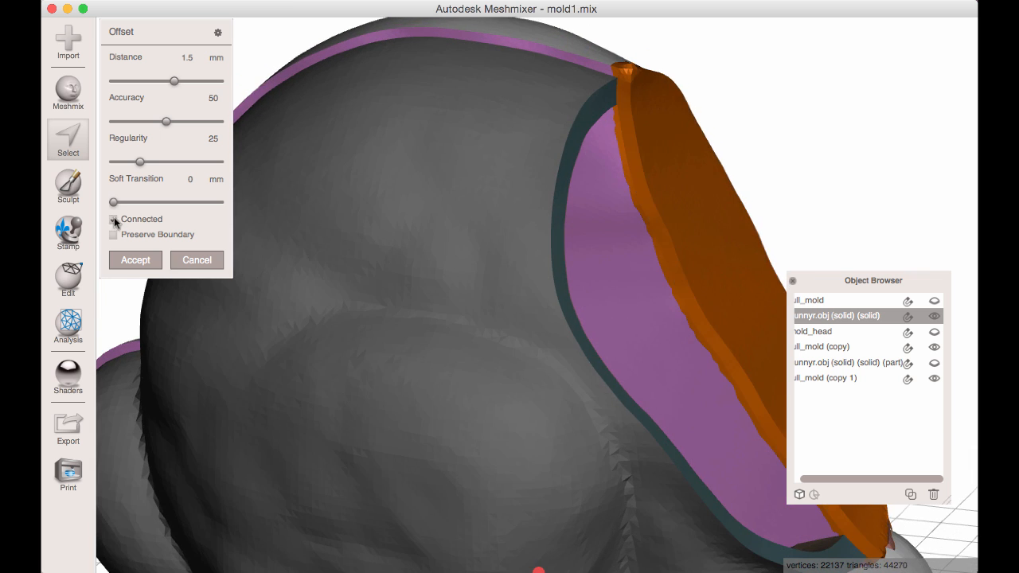
{"action": "right_click_drag", "start_coordinate": [376, 171], "coordinate": [281, 184]}
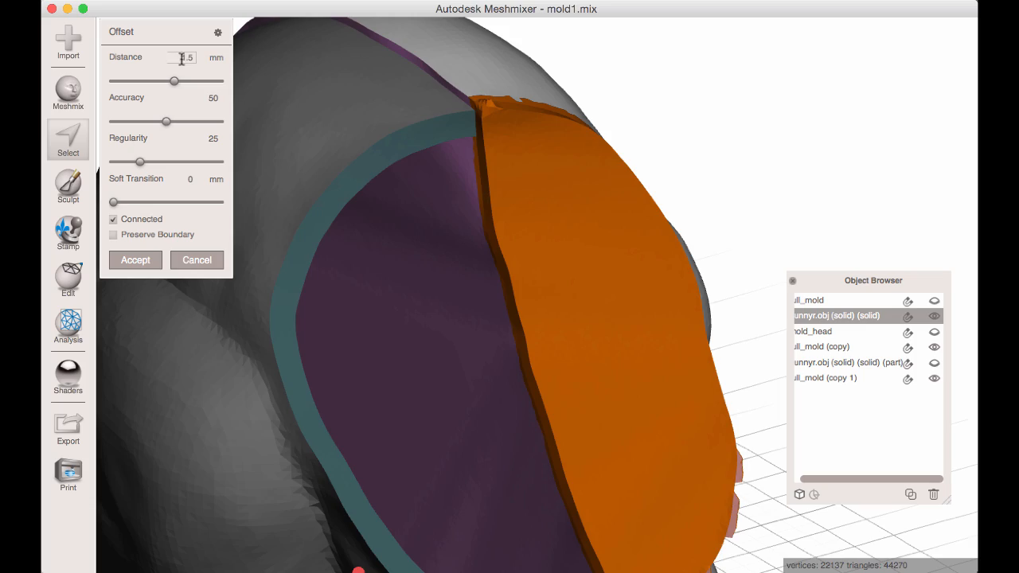
{"action": "right_click_drag", "start_coordinate": [430, 155], "coordinate": [695, 277]}
{"action": "scroll", "coordinate": [441, 236], "scroll_direction": "down", "scroll_amount": 10}
{"action": "scroll", "coordinate": [518, 275], "scroll_direction": "up", "scroll_amount": 5}
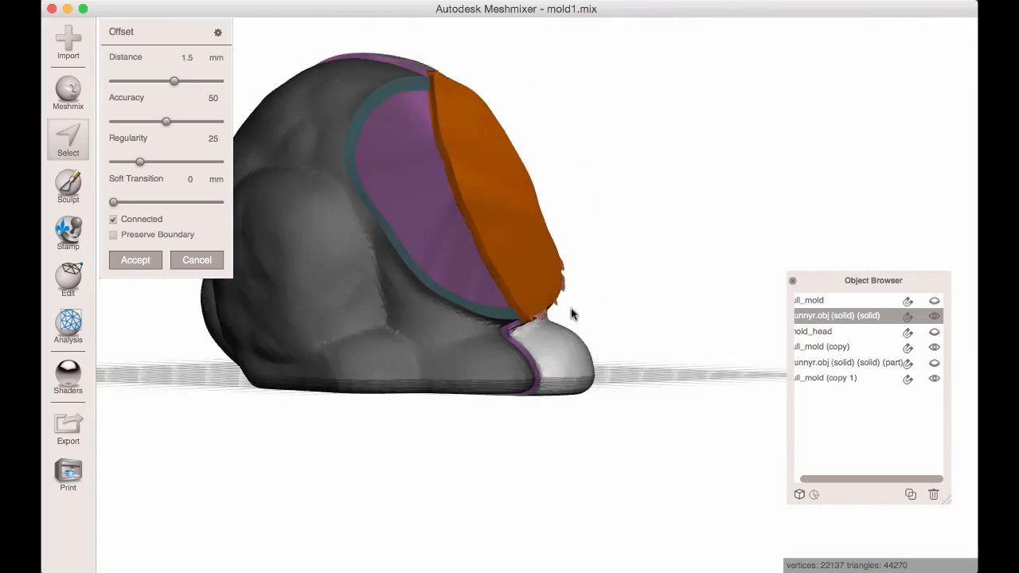
{"action": "right_click_drag", "start_coordinate": [570, 313], "coordinate": [471, 348]}
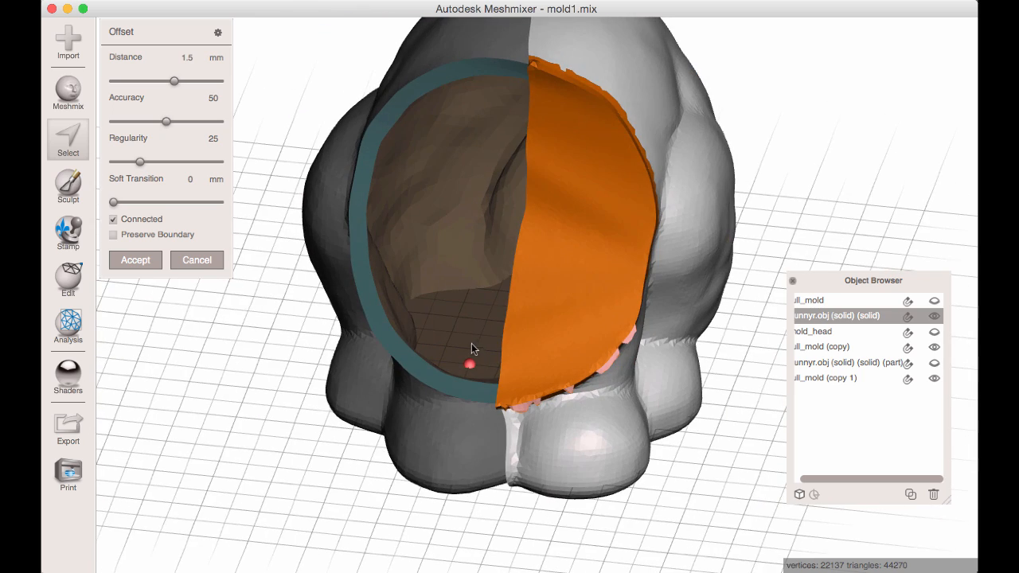
{"action": "left_click", "coordinate": [140, 258]}
{"action": "right_click_drag", "start_coordinate": [250, 254], "coordinate": [482, 145]}
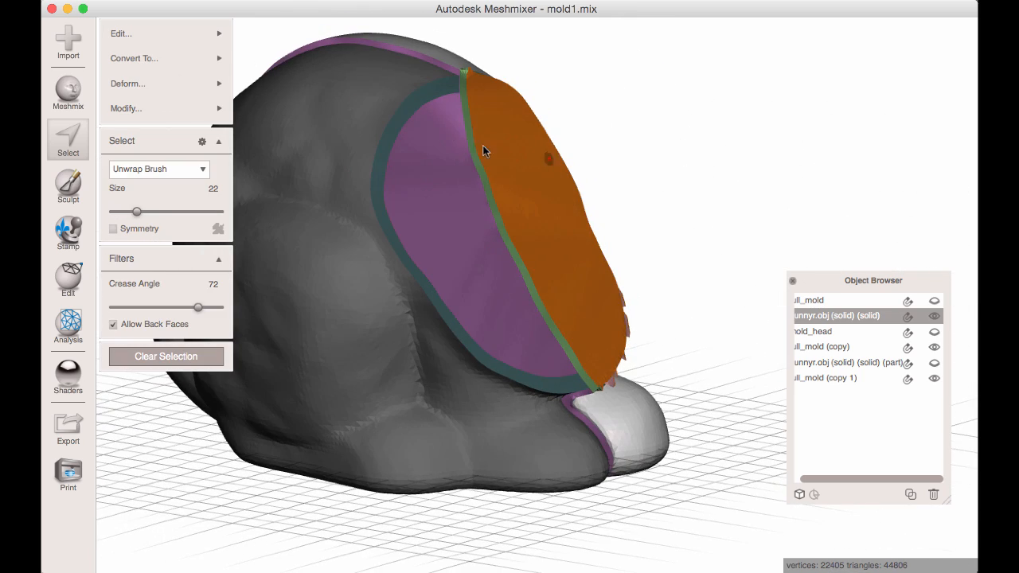
{"action": "key", "text": "Escape"}
{"action": "left_click", "coordinate": [385, 90]}
{"action": "left_click", "coordinate": [437, 61], "text": "shift"}
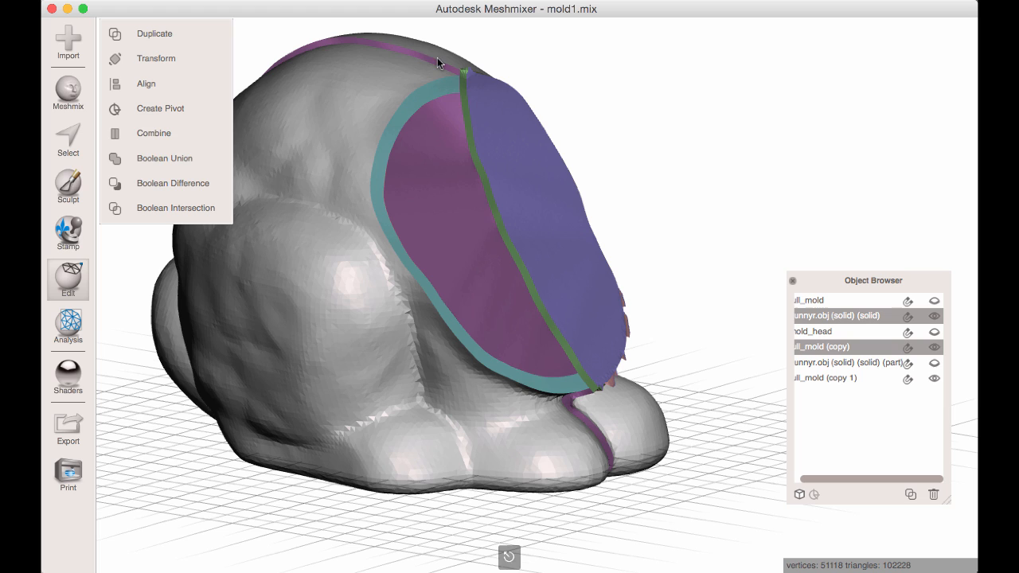
{"action": "left_click", "coordinate": [185, 184]}
{"action": "right_click_drag", "start_coordinate": [405, 251], "coordinate": [343, 296]}
{"action": "key", "text": "Escape"}
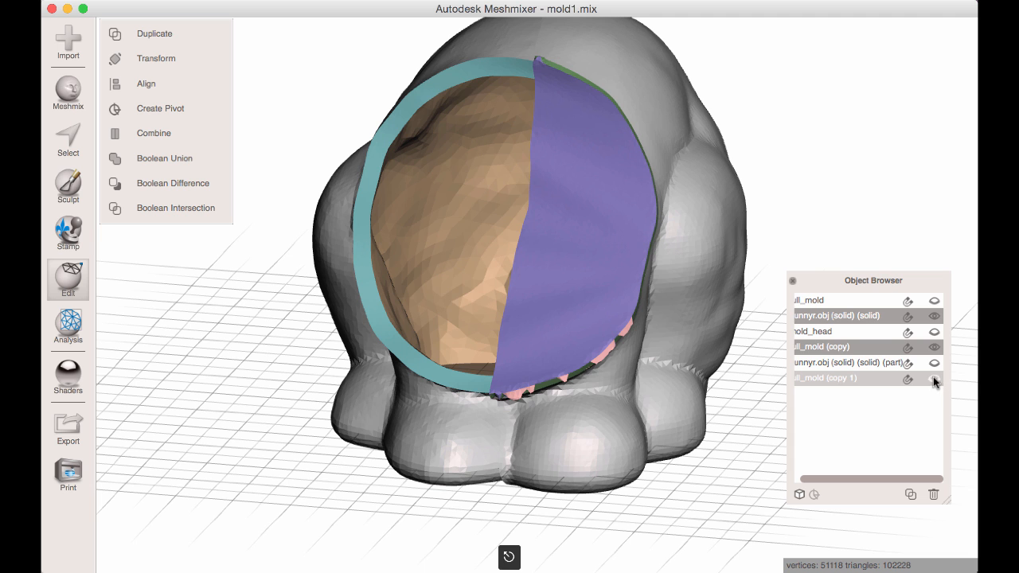
Hide full_mold (copy 1) and subtract the body half bunnyr.obj (solid) (solid) from full_mold (copy) with Boolean Difference.
{"action": "left_click", "coordinate": [515, 66]}
{"action": "left_click", "coordinate": [555, 82], "text": "shift"}
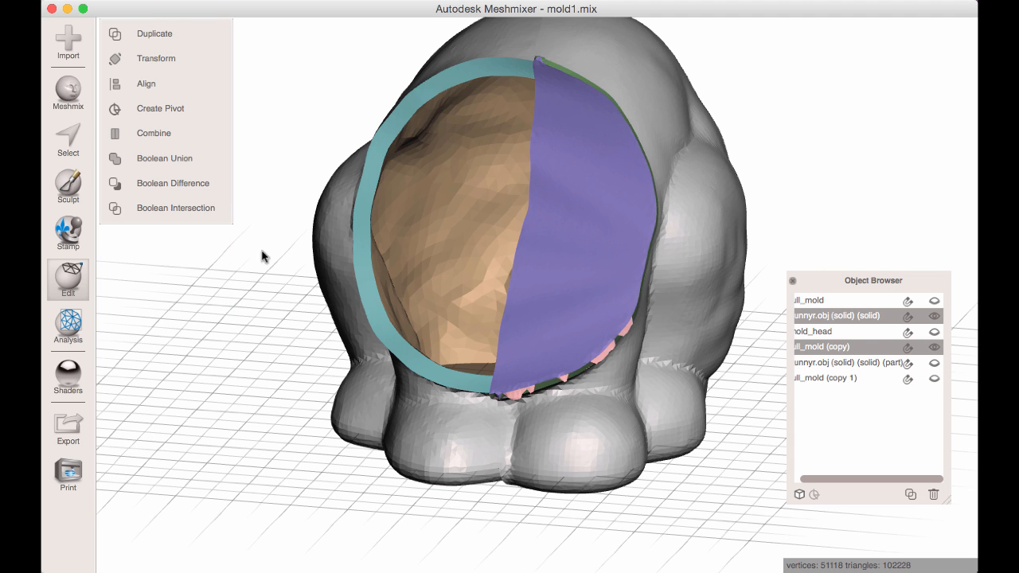
{"action": "left_click", "coordinate": [189, 184]}
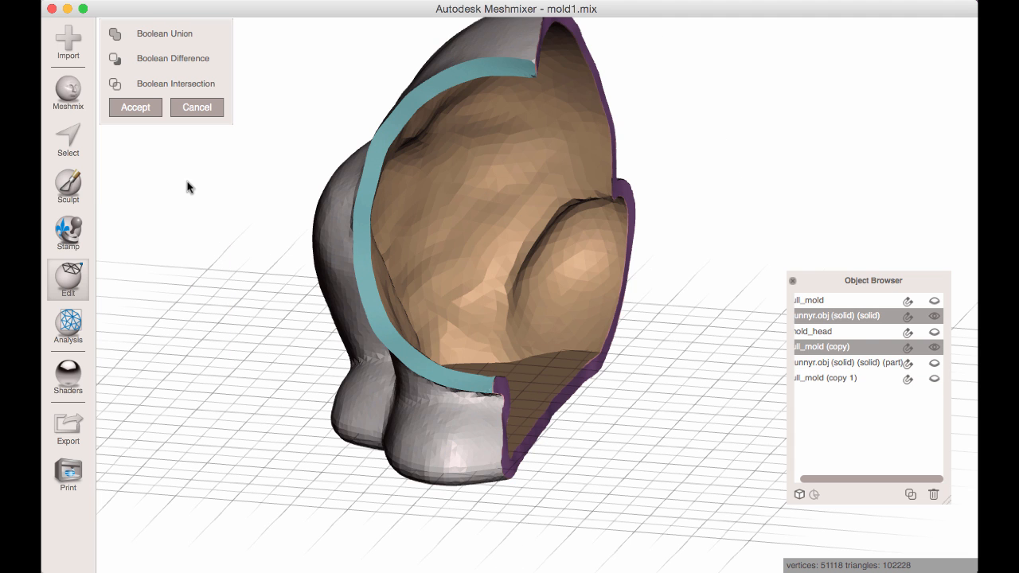
{"action": "right_click_drag", "start_coordinate": [445, 319], "coordinate": [312, 247]}
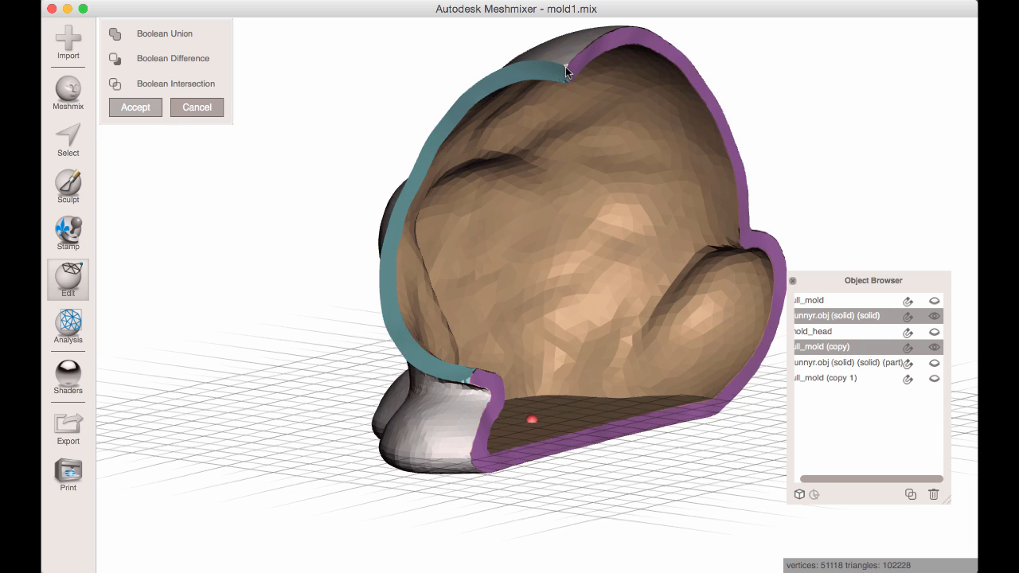
{"action": "key", "text": "Return"}
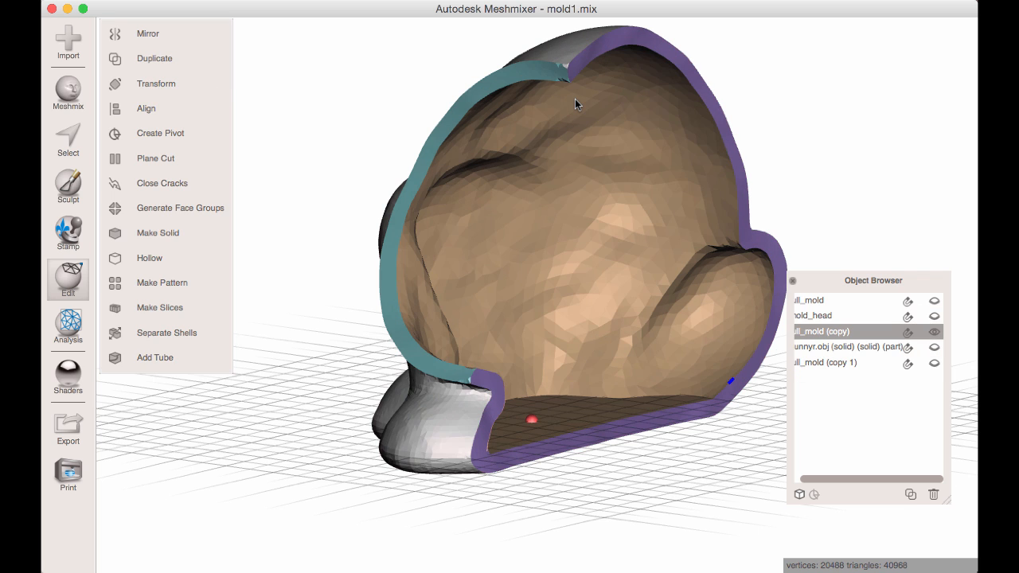
Rename full_mold (copy) as mold_body_left.
{"action": "right_click_drag", "start_coordinate": [576, 98], "coordinate": [716, 207]}
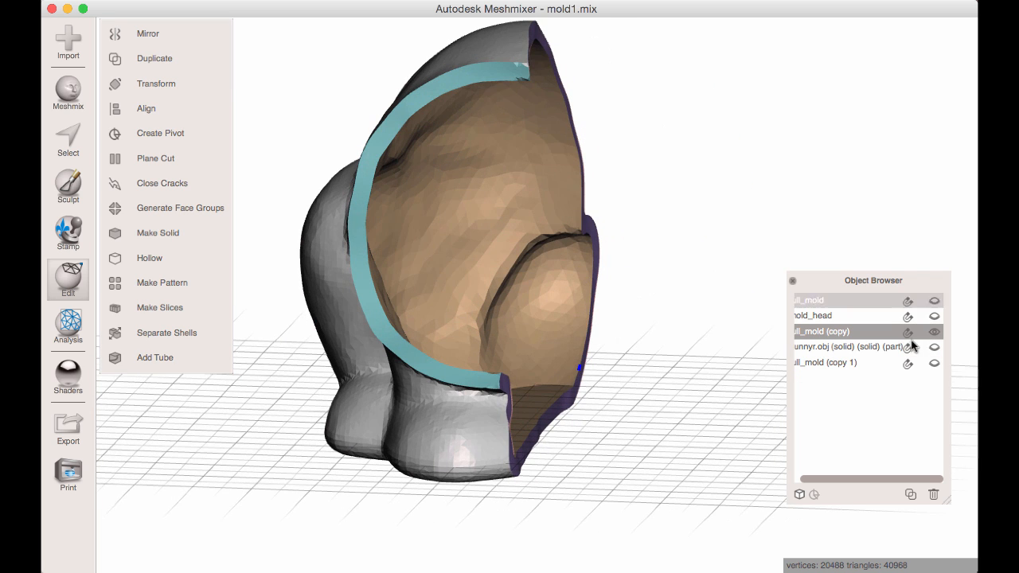
{"action": "double_click", "coordinate": [862, 332]}
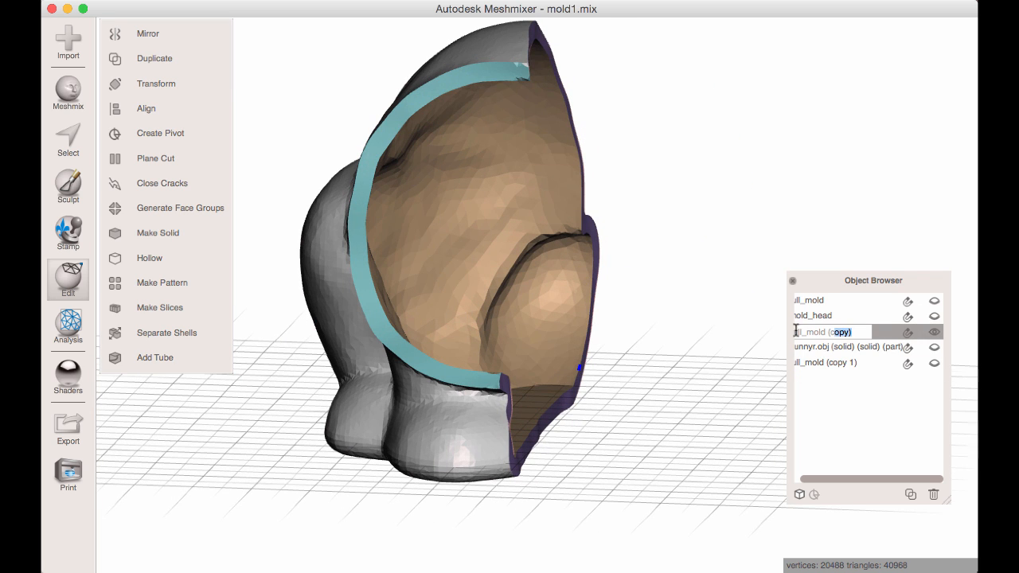
{"action": "type", "text": "bun"}
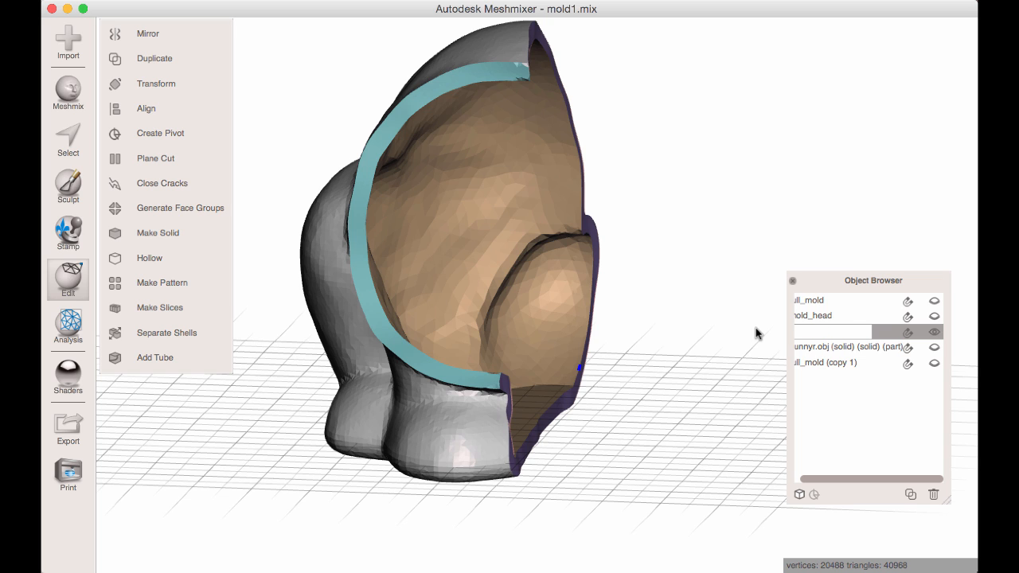
{"action": "type", "text": "left"}
{"action": "key", "text": "Return"}
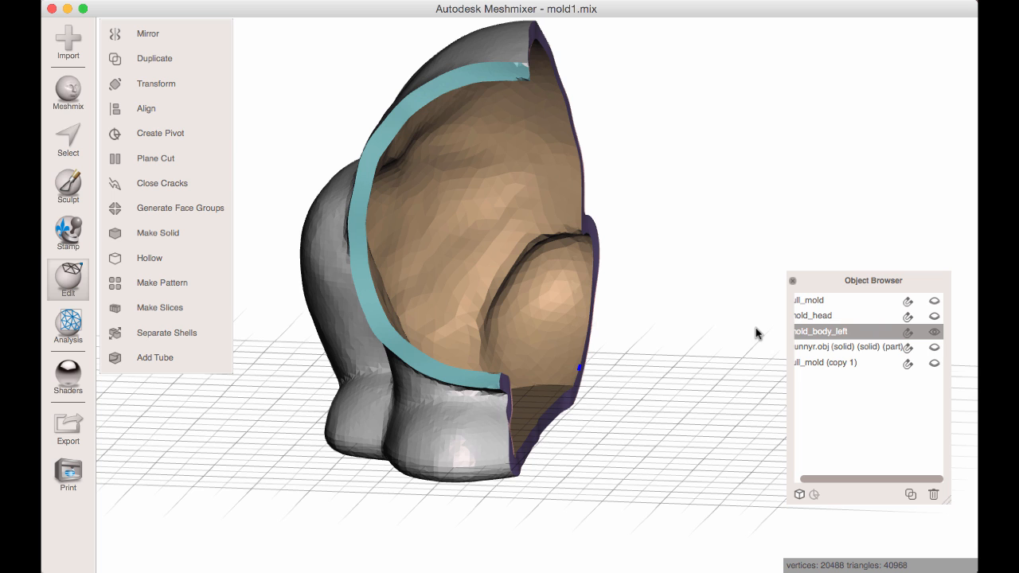
Hide mold_body_left and make the other body half, bunnyr.obj (solid) (solid) (part), and full_mold (copy 1) visible.
{"action": "left_click", "coordinate": [935, 348]}
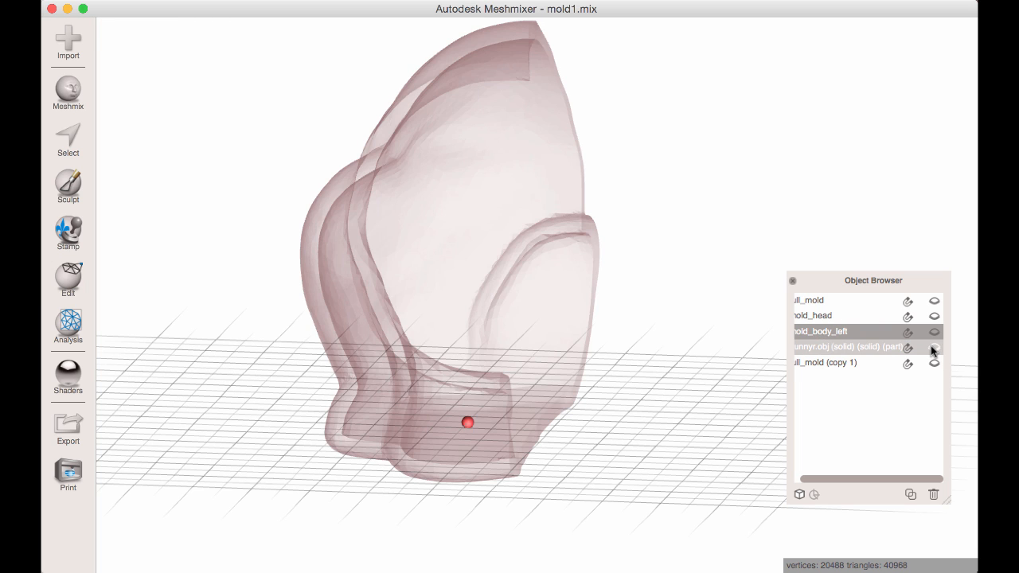
{"action": "left_click", "coordinate": [570, 311]}
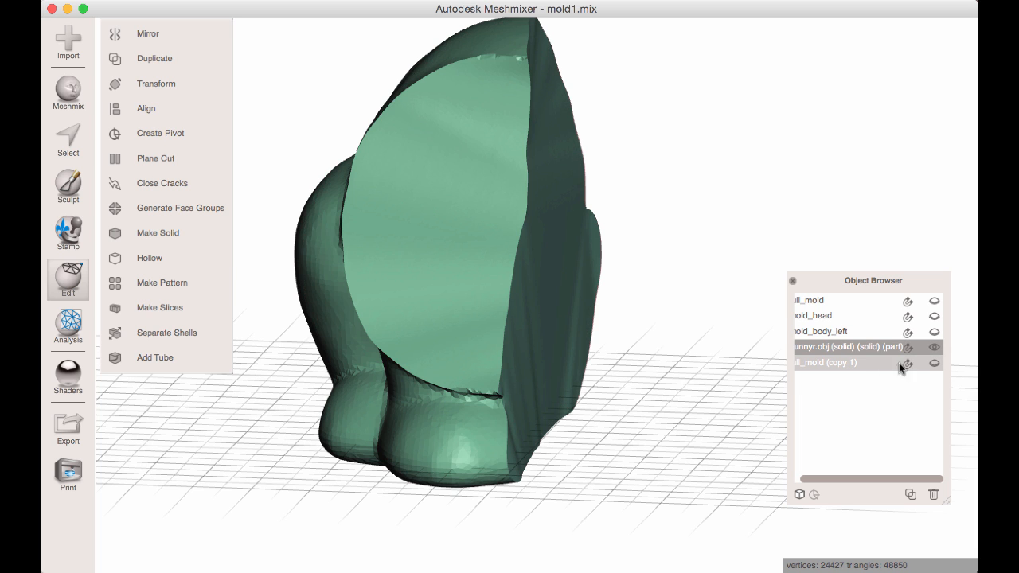
{"action": "left_click", "coordinate": [935, 365]}
{"action": "left_click", "coordinate": [673, 263]}
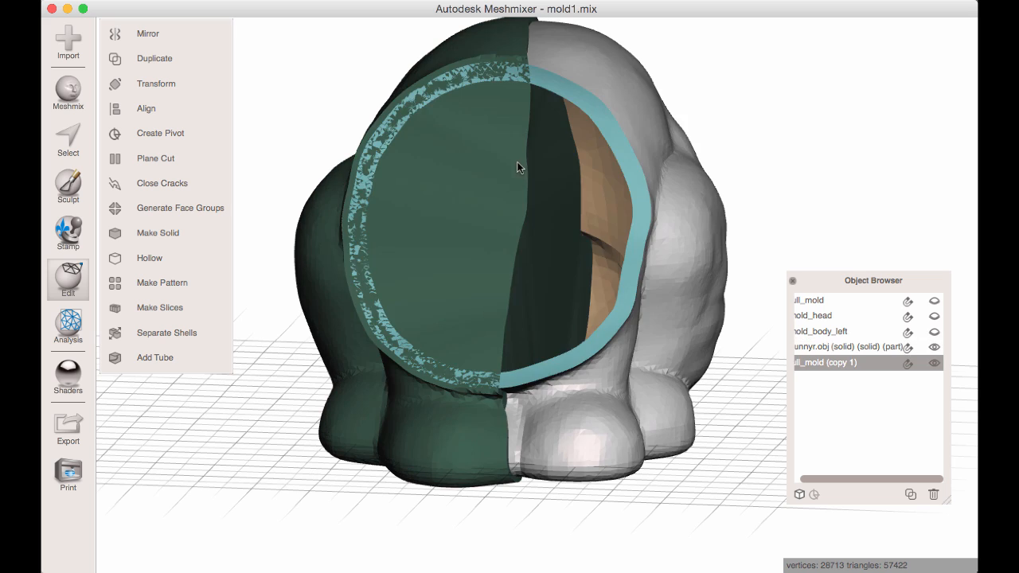
{"action": "left_click", "coordinate": [489, 169]}
{"action": "key", "text": "s"}
{"action": "right_click_drag", "start_coordinate": [453, 239], "coordinate": [397, 301]}
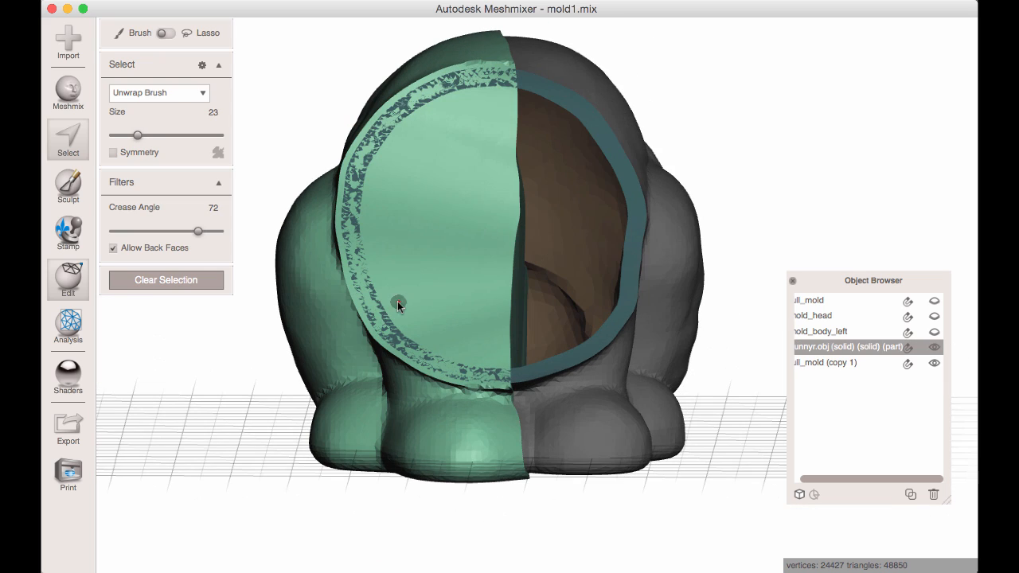
{"action": "key", "text": "bracketright"}
{"action": "key", "text": "bracketright"}
{"action": "key", "text": "bracketright"}
{"action": "key", "text": "bracketright"}
{"action": "scroll", "coordinate": [463, 301], "scroll_direction": "up", "scroll_amount": 2}
{"action": "mouse_move", "coordinate": [463, 299]}
{"action": "right_mouse_down"}
{"action": "mouse_move", "coordinate": [425, 312]}
{"action": "mouse_move", "coordinate": [448, 202]}
{"action": "mouse_move", "coordinate": [422, 226]}
{"action": "mouse_move", "coordinate": [446, 214]}
{"action": "mouse_move", "coordinate": [382, 213]}
{"action": "mouse_move", "coordinate": [399, 207]}
{"action": "right_mouse_up"}
{"action": "key", "text": "Escape"}
Try to subtract the body half bunnyr.obj (solid) (solid) (part) from full_mold (copy 1) with Boolean Difference.
{"action": "left_click", "coordinate": [635, 204]}
{"action": "left_click", "coordinate": [471, 237], "text": "shift"}
{"action": "right_click_drag", "start_coordinate": [470, 237], "coordinate": [303, 186]}
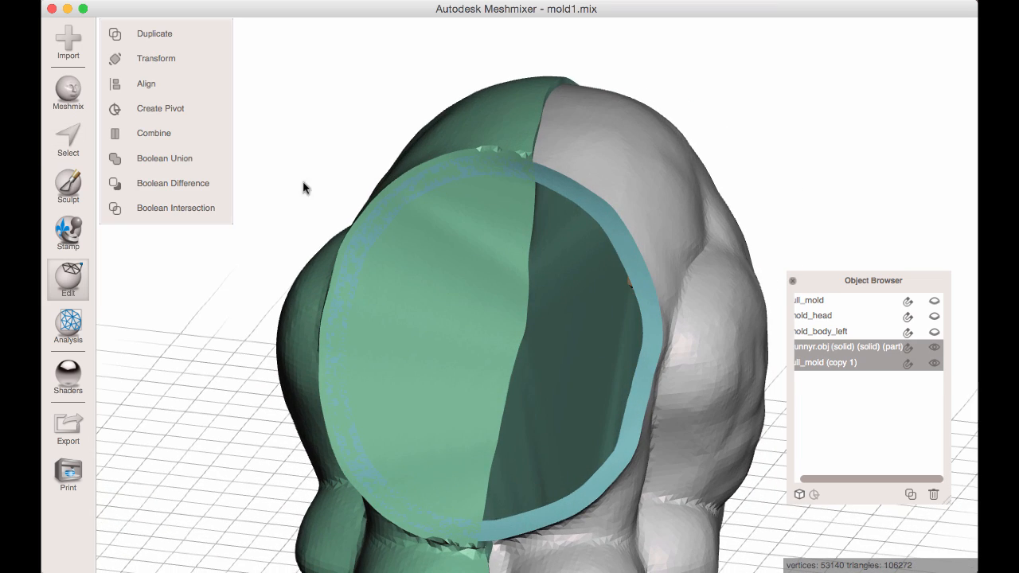
{"action": "left_click", "coordinate": [196, 184]}
{"action": "right_click_drag", "start_coordinate": [198, 188], "coordinate": [469, 165]}
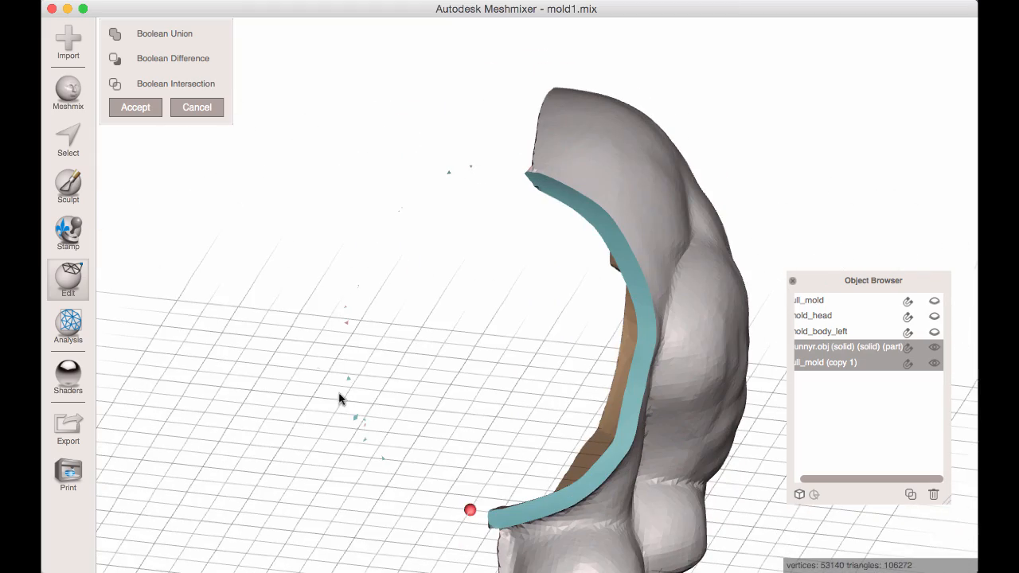
{"action": "left_click", "coordinate": [133, 108]}
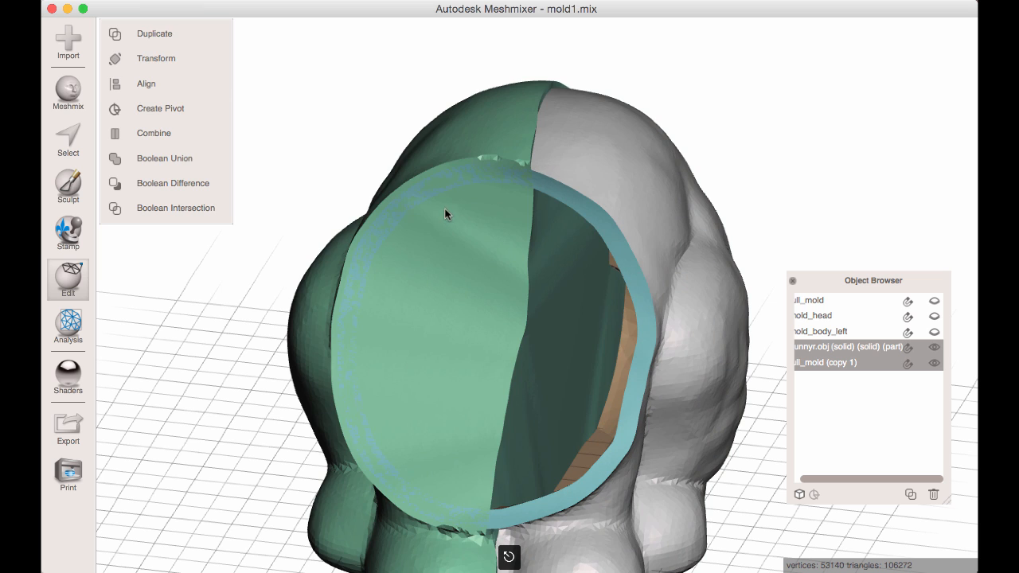
Brush-select the speckled band along the neck-cut rim of bunnyr.obj (solid) (solid) (part) with brush size 37.
{"action": "left_click", "coordinate": [424, 285]}
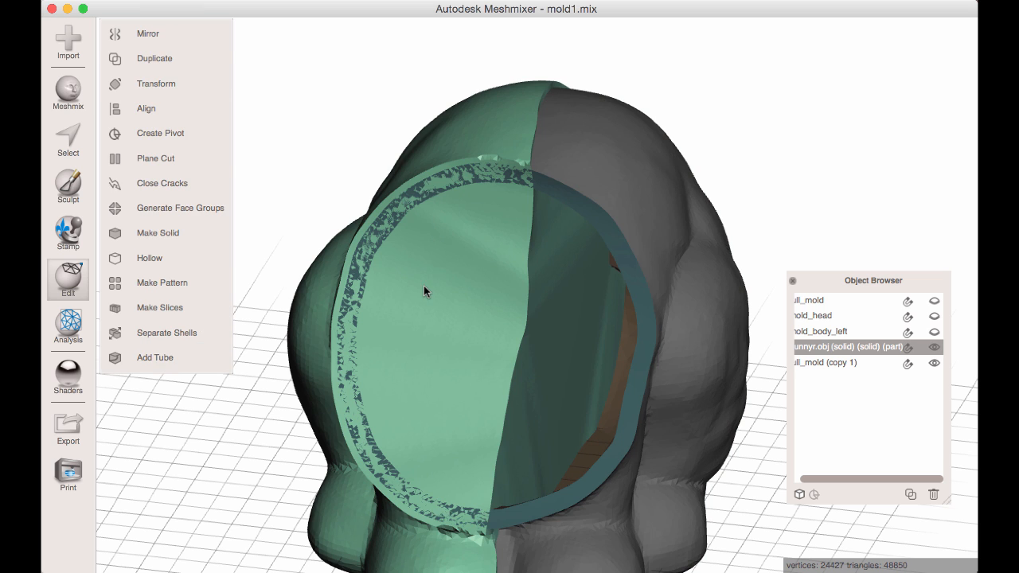
{"action": "key", "text": "s"}
{"action": "scroll", "coordinate": [475, 176], "scroll_direction": "down", "scroll_amount": 1}
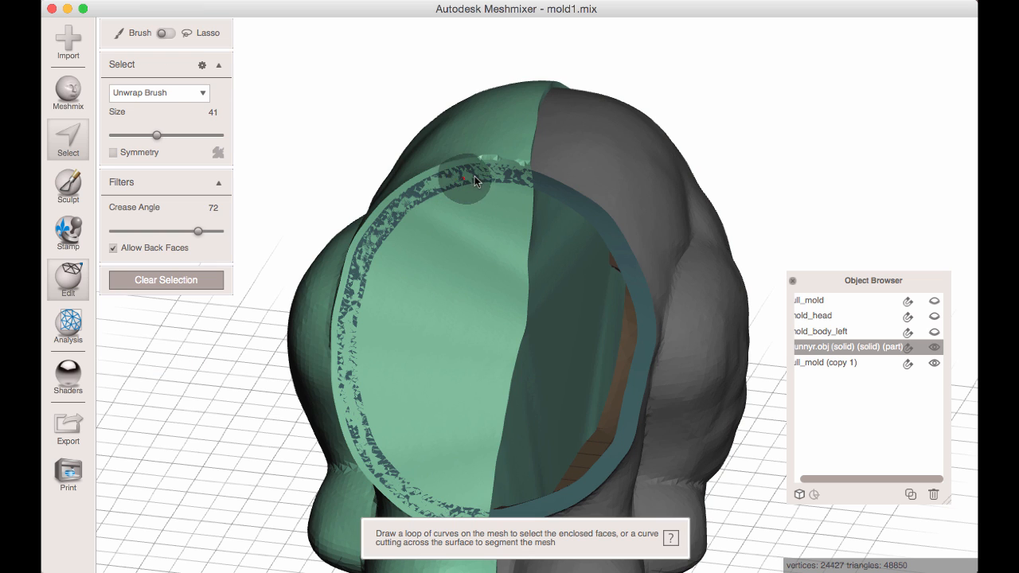
{"action": "left_click_drag", "start_coordinate": [505, 177], "coordinate": [477, 174]}
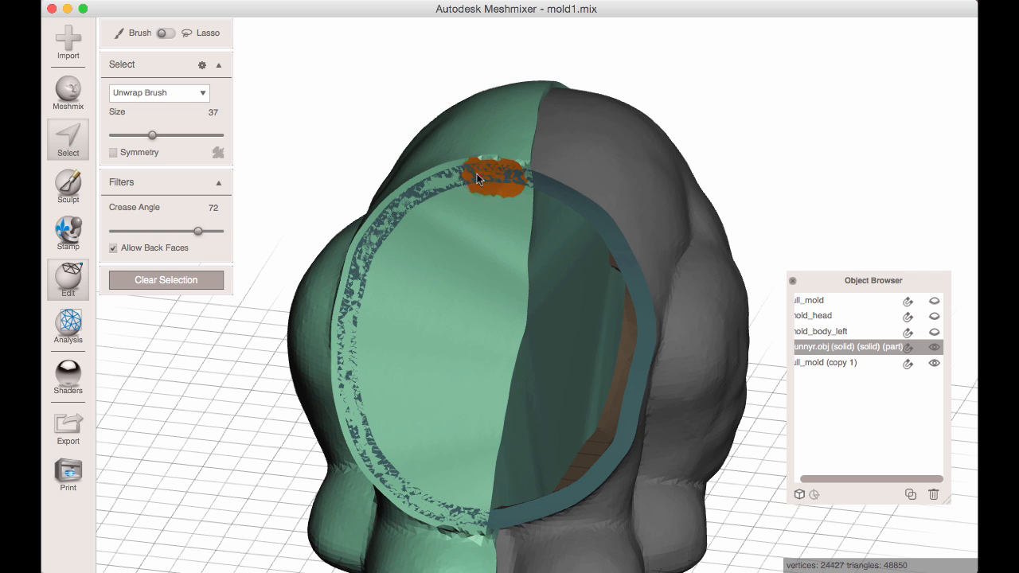
{"action": "mouse_move", "coordinate": [364, 240]}
{"action": "left_mouse_down"}
{"action": "mouse_move", "coordinate": [347, 334]}
{"action": "mouse_move", "coordinate": [358, 450]}
{"action": "mouse_move", "coordinate": [360, 440]}
{"action": "mouse_move", "coordinate": [398, 487]}
{"action": "mouse_move", "coordinate": [467, 527]}
{"action": "mouse_move", "coordinate": [454, 513]}
{"action": "left_mouse_up"}
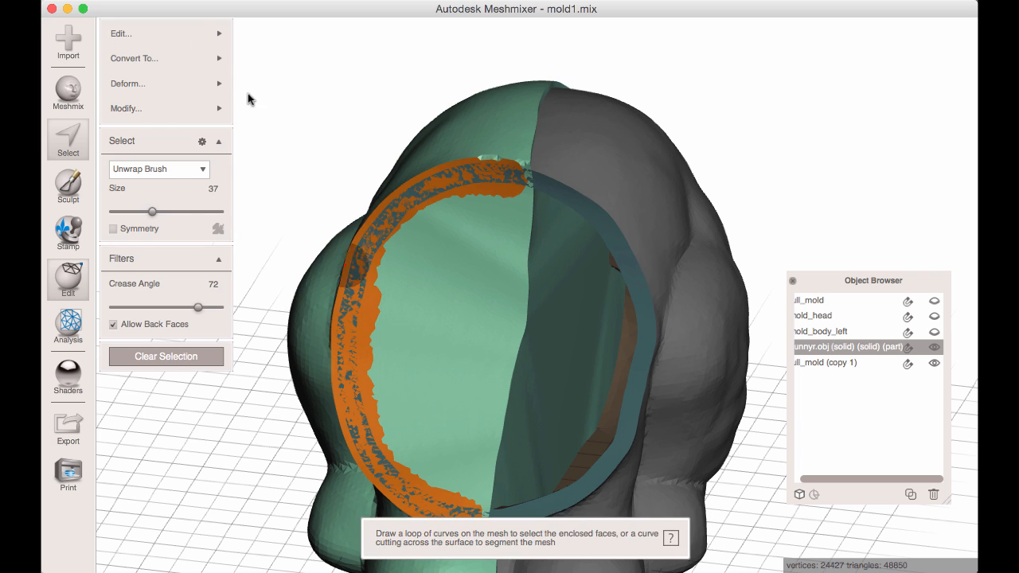
Offset the selected neck-rim band by 1.5 mm with Connected enabled, and clear the selection.
{"action": "mouse_move", "coordinate": [121, 33]}
{"action": "left_click", "coordinate": [285, 163]}
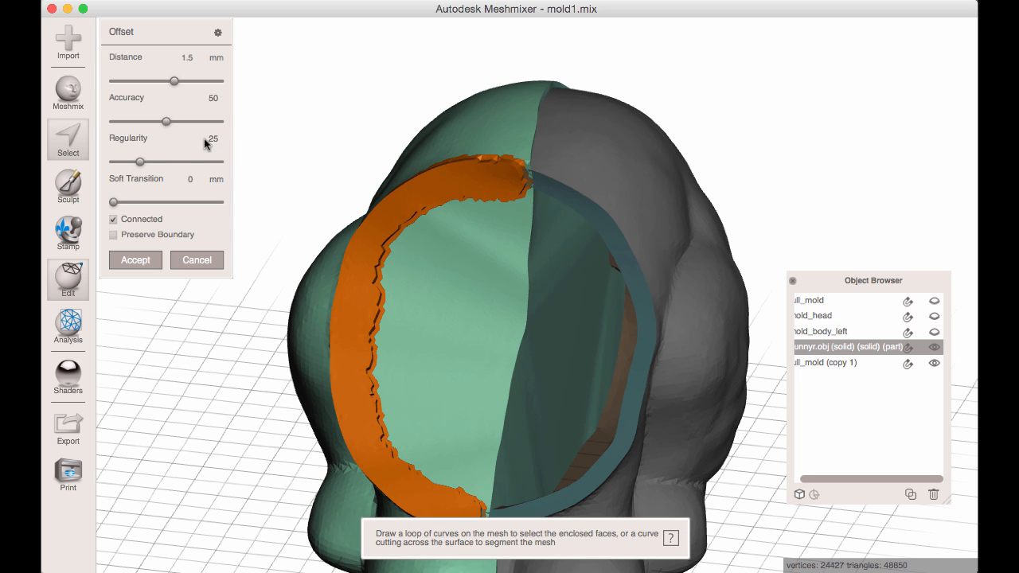
{"action": "right_click_drag", "start_coordinate": [308, 159], "coordinate": [195, 241]}
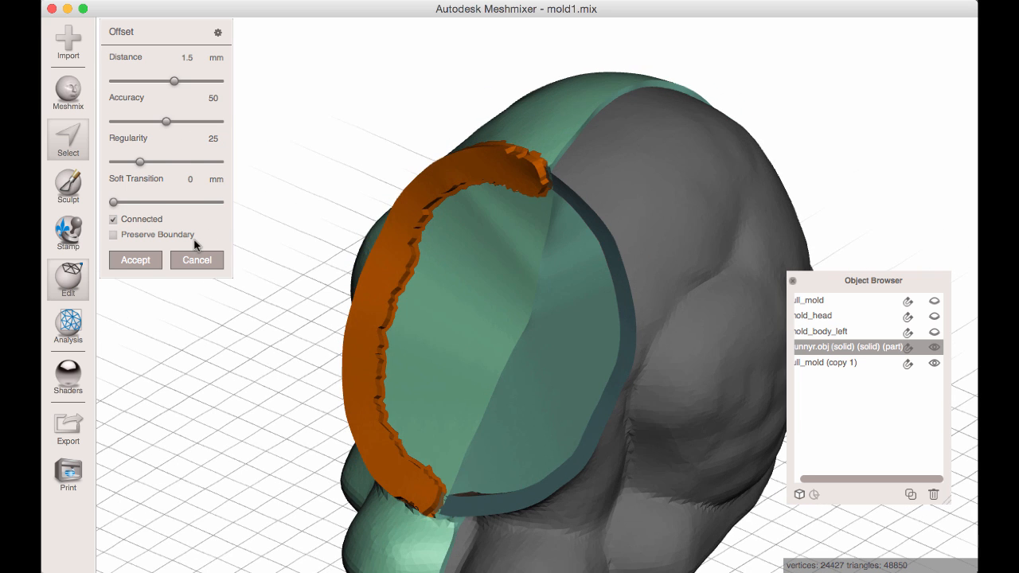
{"action": "left_click", "coordinate": [136, 262]}
{"action": "key", "text": "Escape"}
Subtract the body half bunnyr.obj (solid) (solid) (part) from full_mold (copy 1) with Boolean Difference.
{"action": "left_click", "coordinate": [663, 172]}
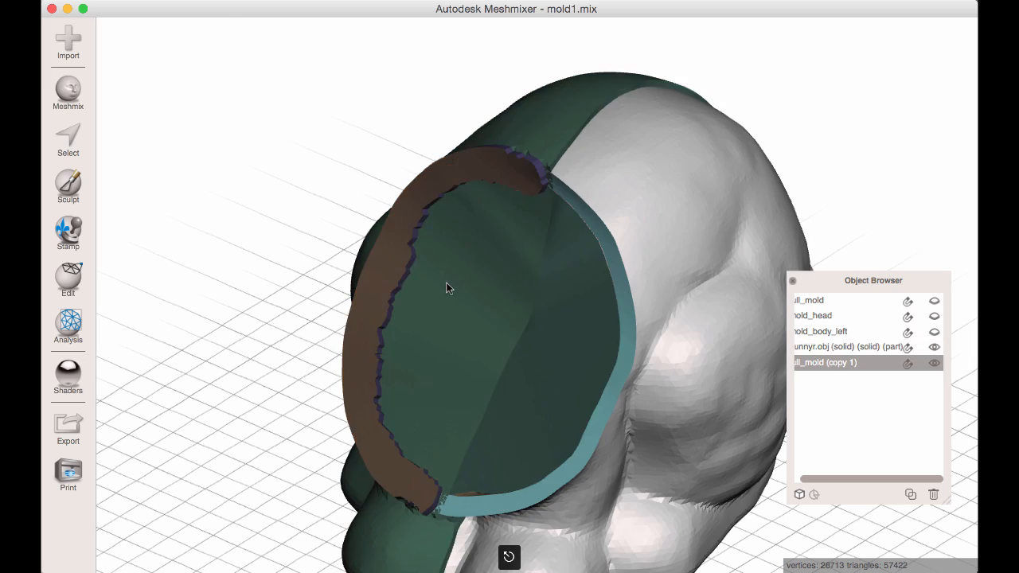
{"action": "left_click", "coordinate": [447, 283], "text": "shift"}
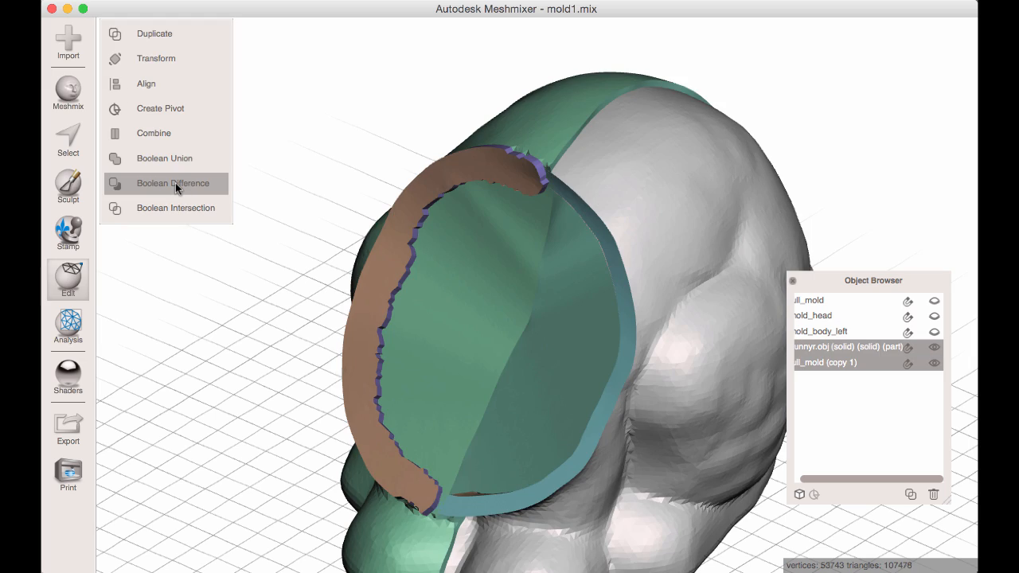
{"action": "left_click", "coordinate": [175, 183]}
{"action": "right_click_drag", "start_coordinate": [285, 198], "coordinate": [185, 184]}
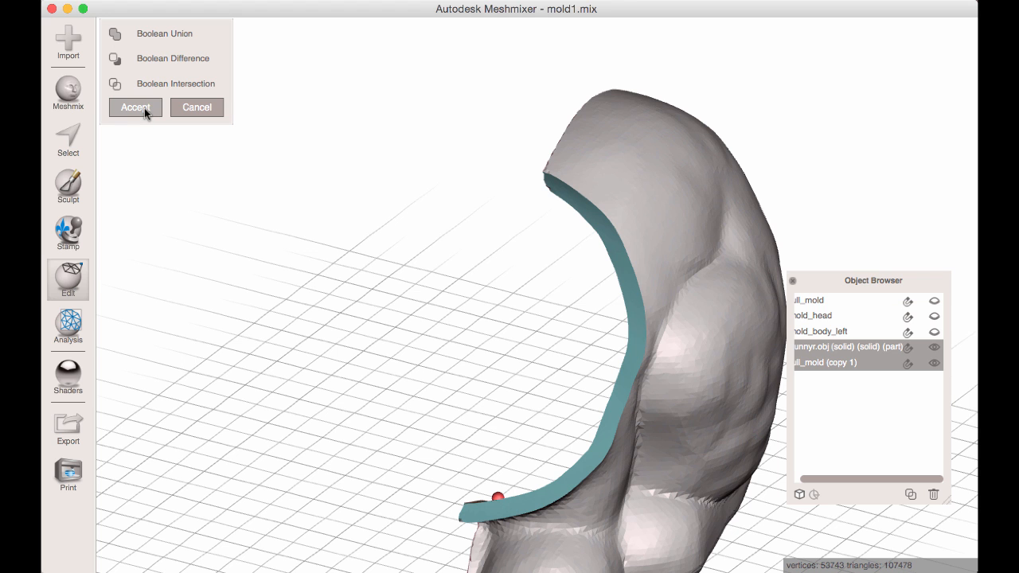
{"action": "left_click", "coordinate": [221, 106]}
{"action": "right_click_drag", "start_coordinate": [604, 275], "coordinate": [790, 271]}
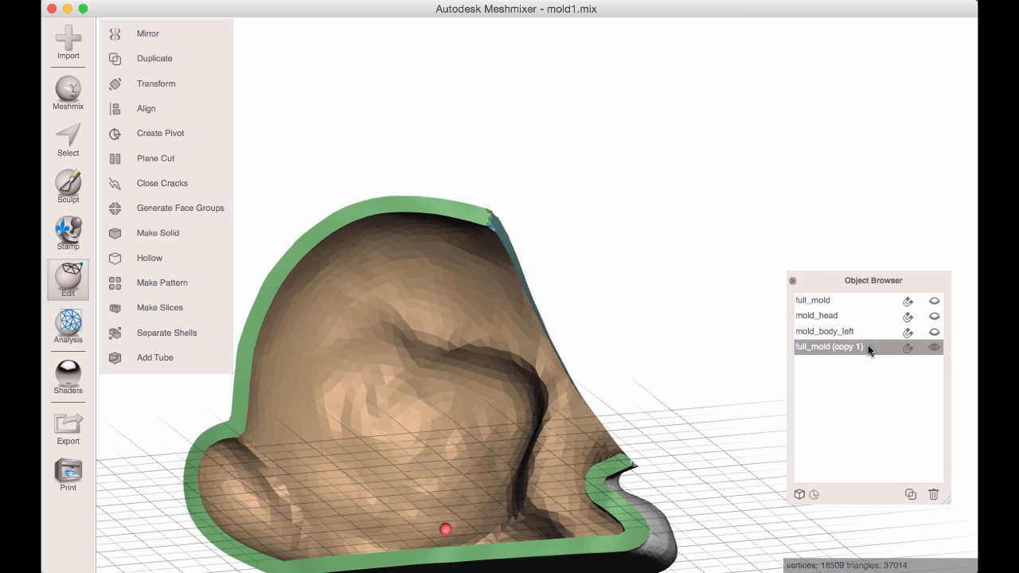
Rename full_mold (copy 1) as mold_body_right.
{"action": "double_click", "coordinate": [868, 344]}
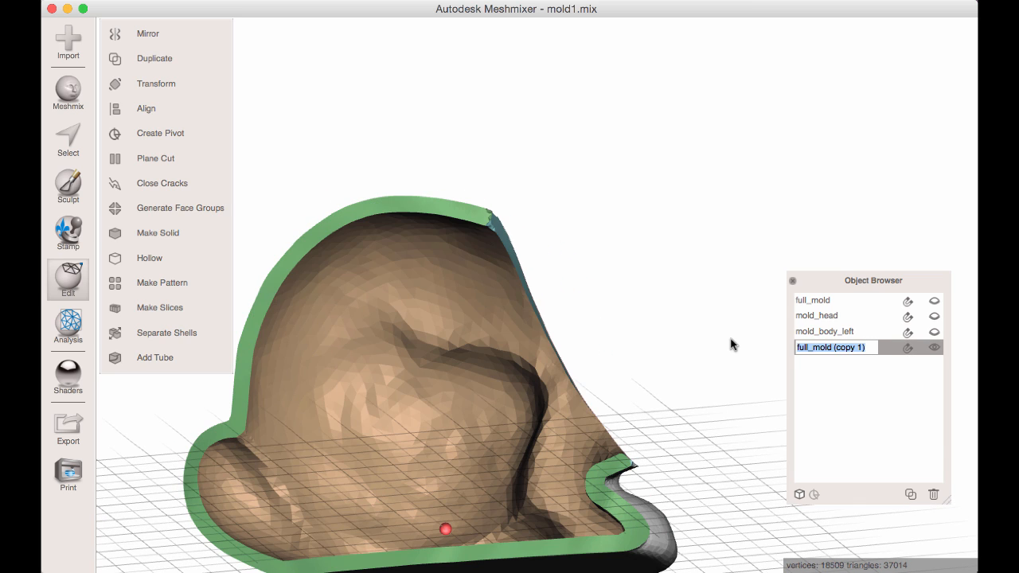
{"action": "type", "text": "mold_body_righ"}
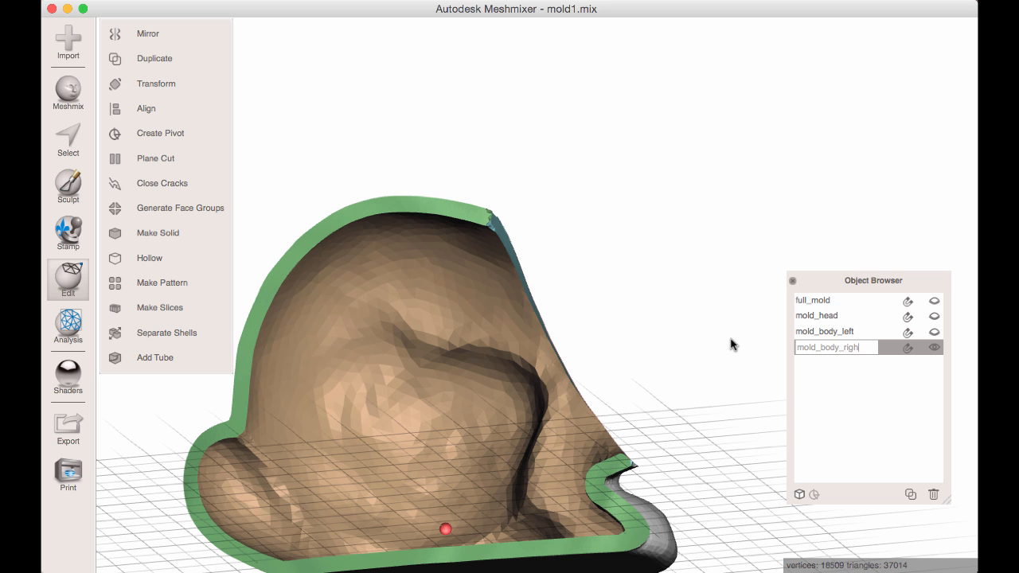
{"action": "type", "text": "t"}
{"action": "key", "text": "Return"}
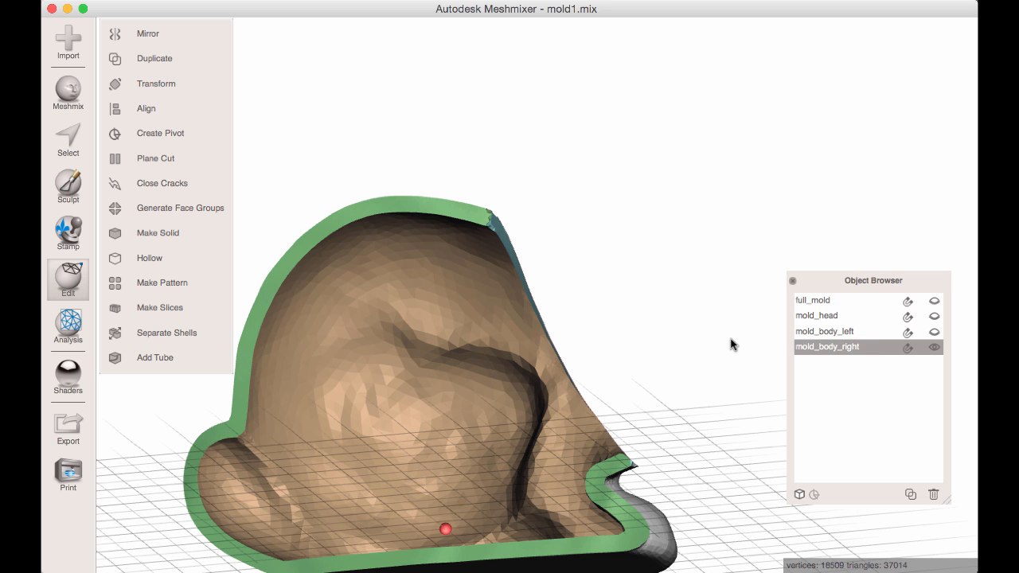
Make mold_body_left and mold_head visible alongside mold_body_right, and select parts in turn to check the assembly.
{"action": "left_click", "coordinate": [934, 330]}
{"action": "right_click_drag", "start_coordinate": [764, 296], "coordinate": [841, 364]}
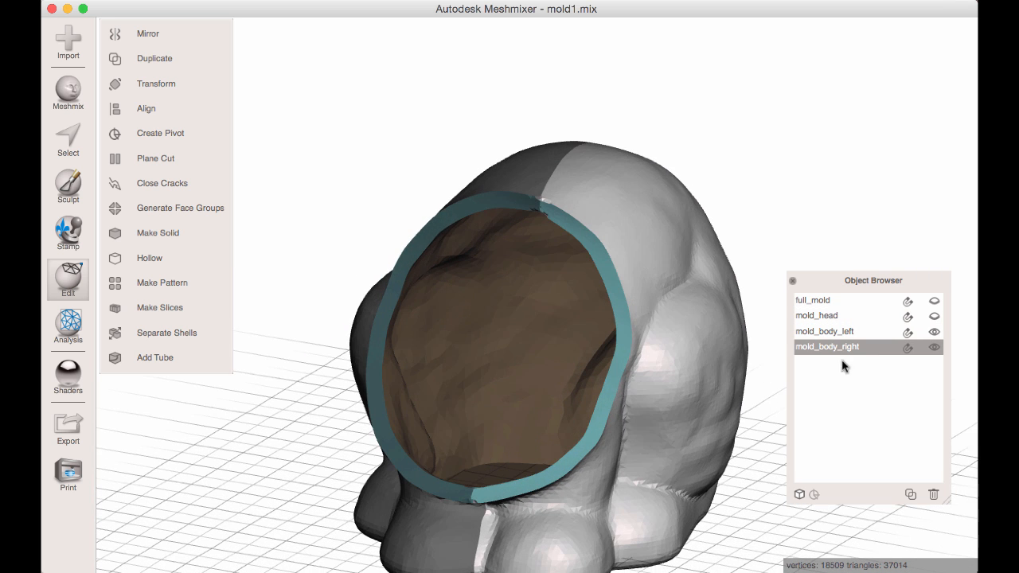
{"action": "left_click", "coordinate": [934, 316]}
{"action": "scroll", "coordinate": [657, 297], "scroll_direction": "up", "scroll_amount": 3}
{"action": "right_click_drag", "start_coordinate": [657, 293], "coordinate": [609, 291]}
{"action": "left_click", "coordinate": [451, 280]}
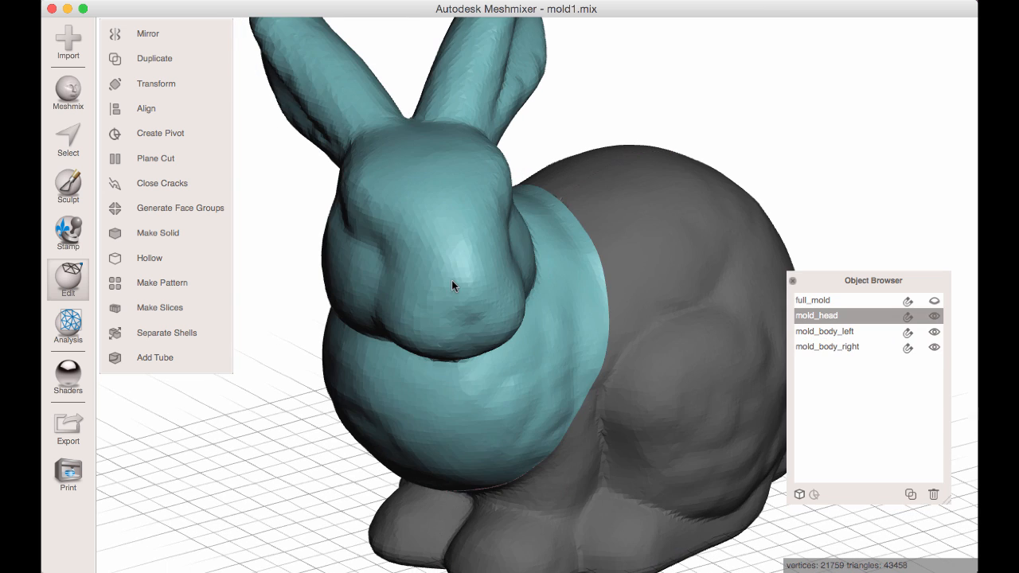
{"action": "left_click", "coordinate": [607, 247]}
{"action": "left_click", "coordinate": [589, 164]}
{"action": "left_click", "coordinate": [650, 222]}
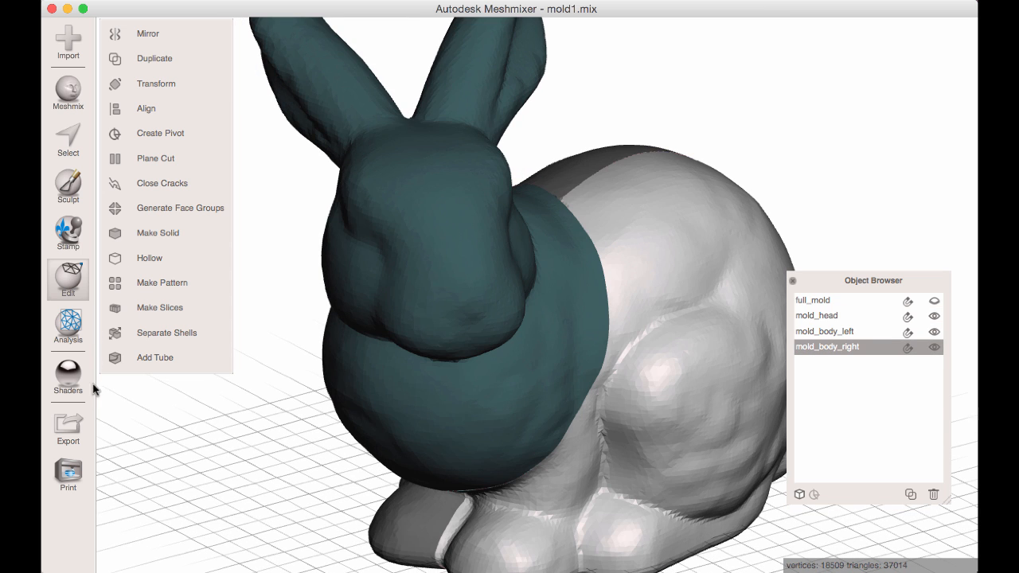
Apply the transparent shader to look inside the assembled mold parts, and restore the opaque shader.
{"action": "left_click", "coordinate": [69, 376]}
{"action": "left_click_drag", "start_coordinate": [372, 388], "coordinate": [632, 310]}
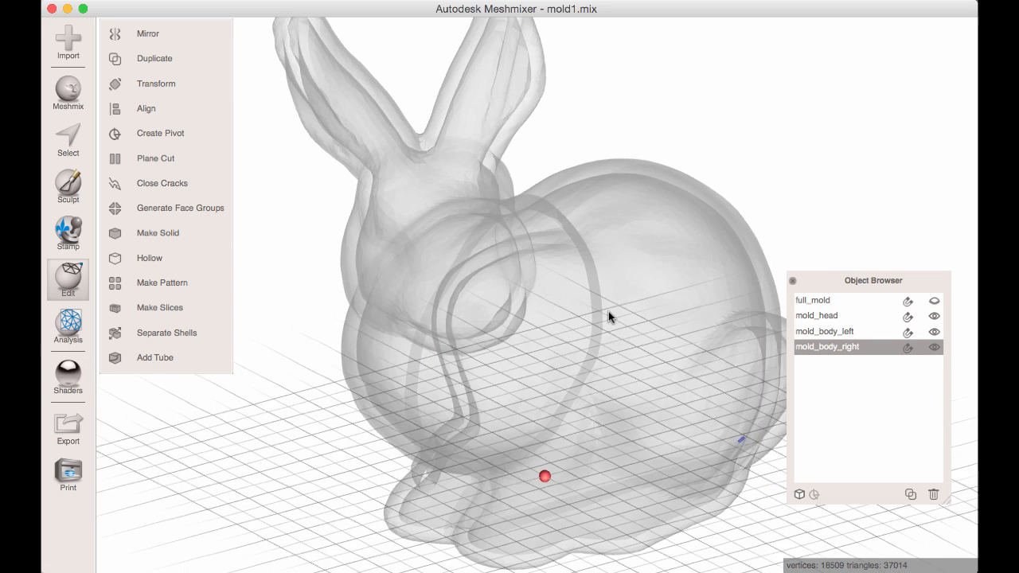
{"action": "left_click", "coordinate": [526, 282]}
{"action": "left_click", "coordinate": [605, 154]}
{"action": "left_click", "coordinate": [69, 374]}
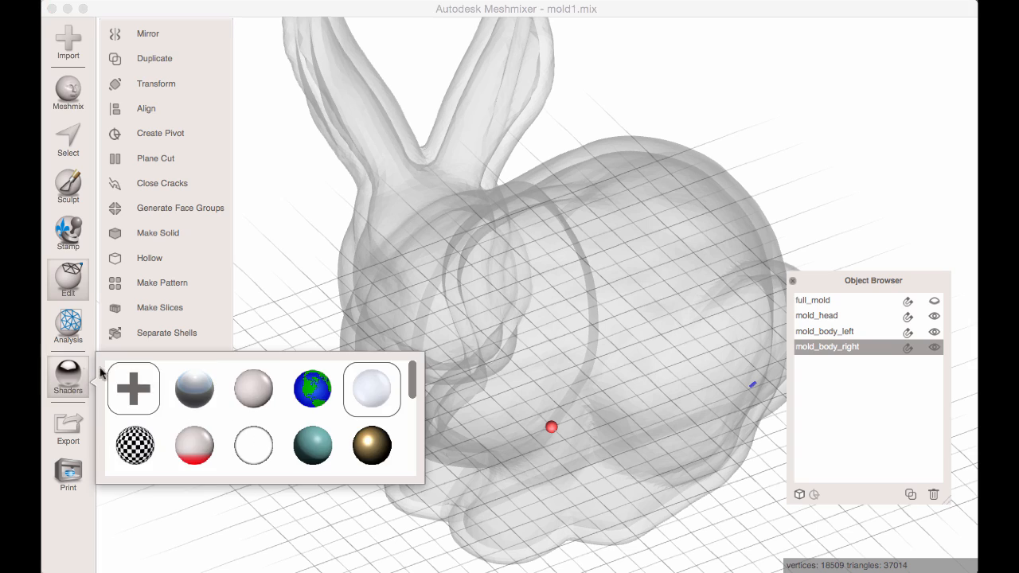
{"action": "left_click_drag", "start_coordinate": [250, 387], "coordinate": [540, 291]}
{"action": "left_click", "coordinate": [541, 291]}
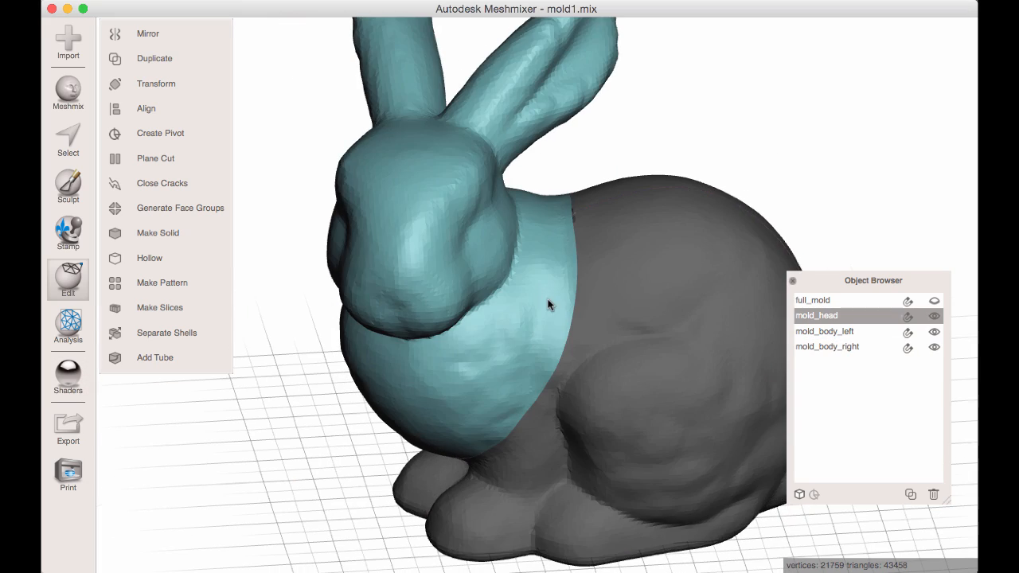
Examine the assembled three-part mold from the front and side, highlighting mold_body_right and mold_head in turn.
{"action": "right_click_drag", "start_coordinate": [548, 299], "coordinate": [572, 394]}
{"action": "scroll", "coordinate": [572, 395], "scroll_direction": "down", "scroll_amount": 3}
{"action": "right_click_drag", "start_coordinate": [412, 386], "coordinate": [471, 342]}
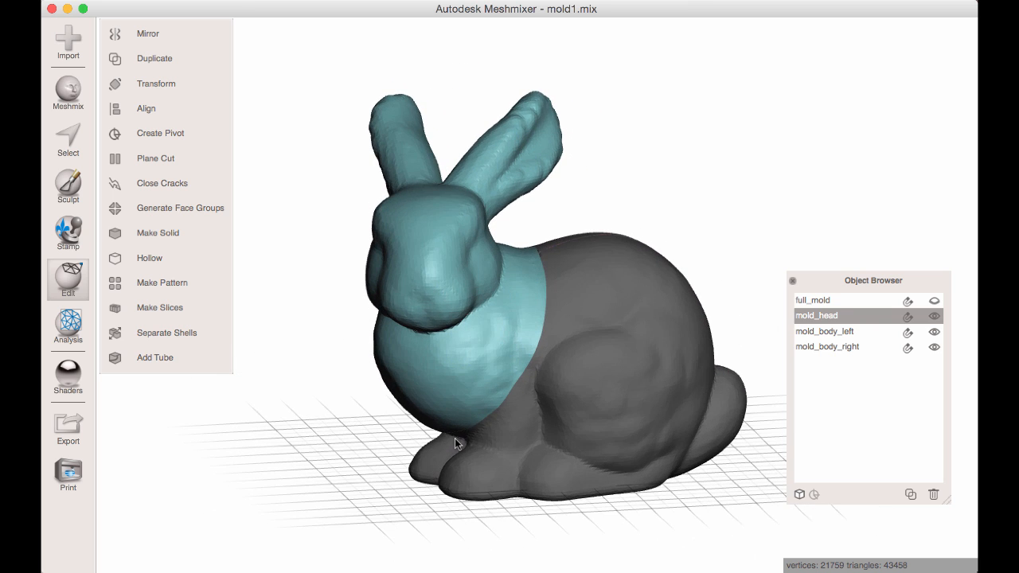
{"action": "right_click_drag", "start_coordinate": [457, 434], "coordinate": [525, 450]}
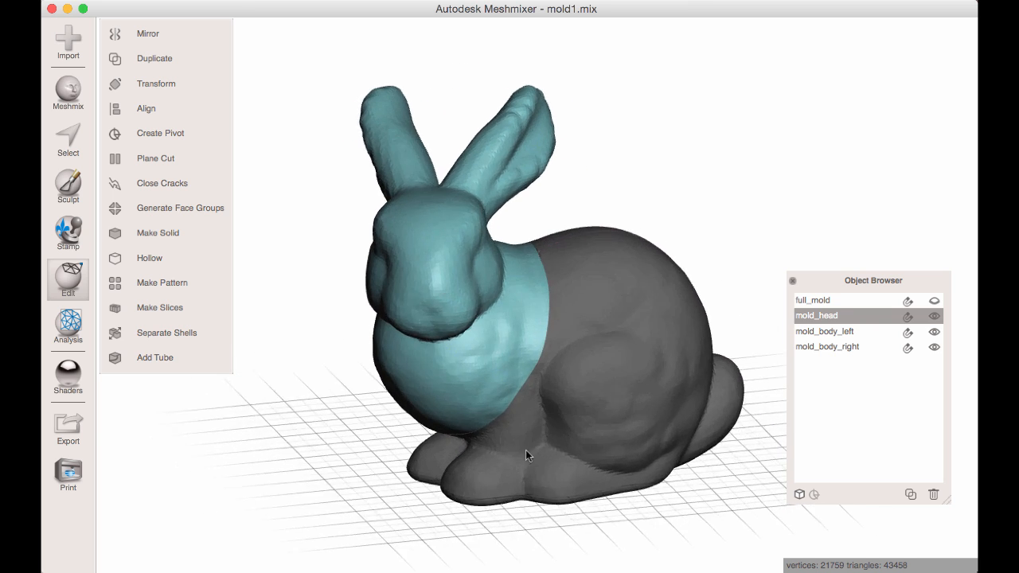
{"action": "left_click", "coordinate": [573, 345]}
{"action": "scroll", "coordinate": [645, 353], "scroll_direction": "up", "scroll_amount": 3}
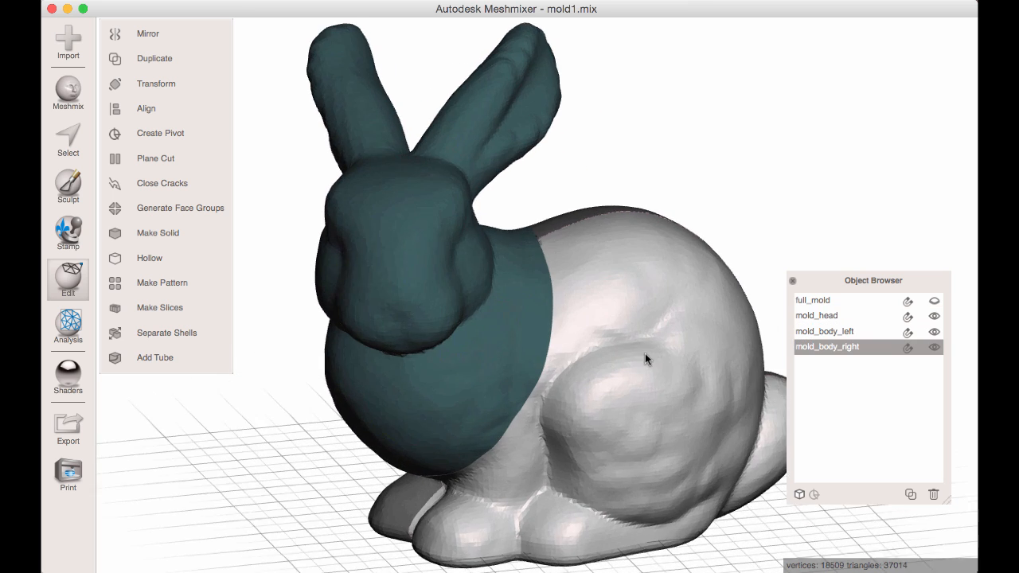
{"action": "left_click", "coordinate": [510, 300]}
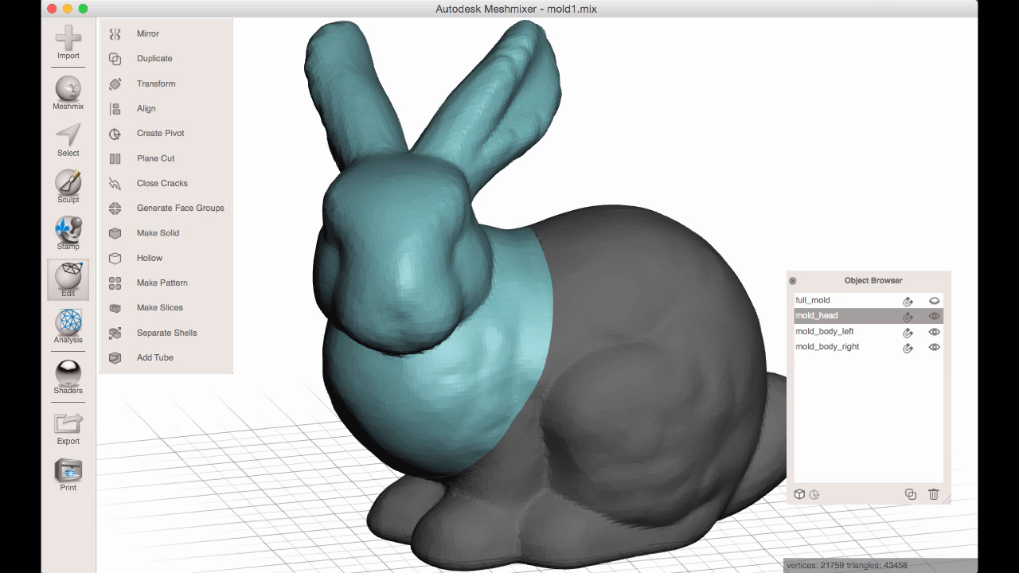